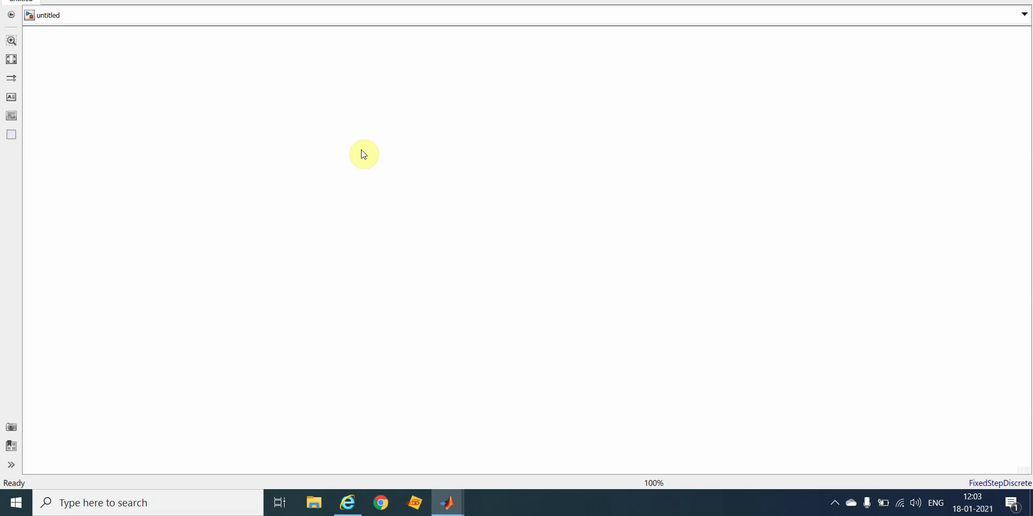
Add a Power (3ph, Phasor) block to the empty model by searching for "power"
text(power)
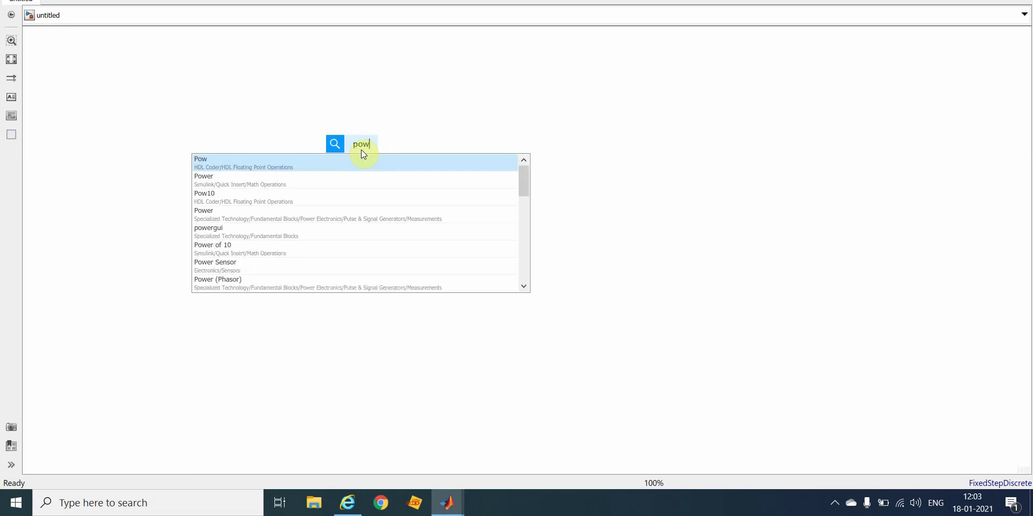
key(Down)
key(Down)
key(Down)
key(Down)
key(Down)
key(Down)
key(Down)
key(Down)
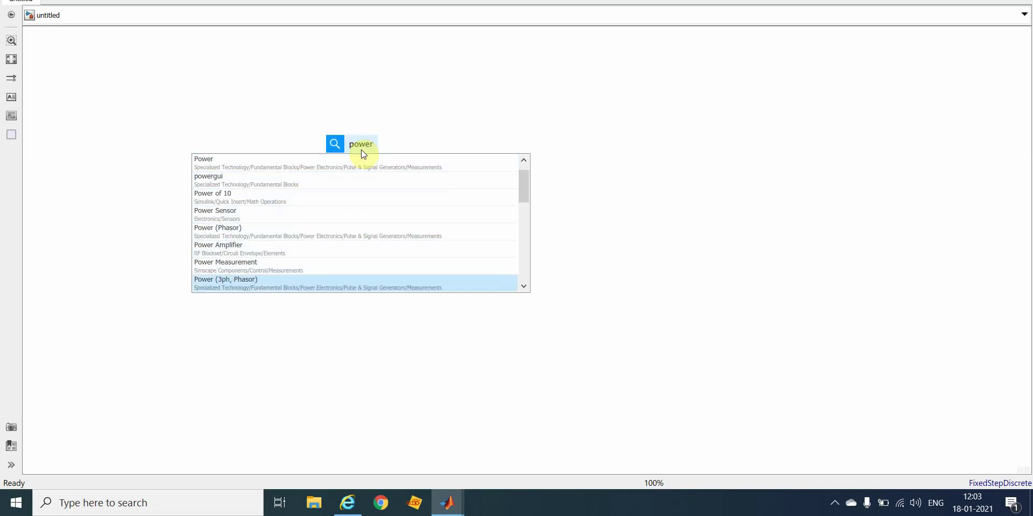
key(Return)
Add a Power (Positive-Sequence) block to the right of the first power block by searching for "power"
click(485, 164)
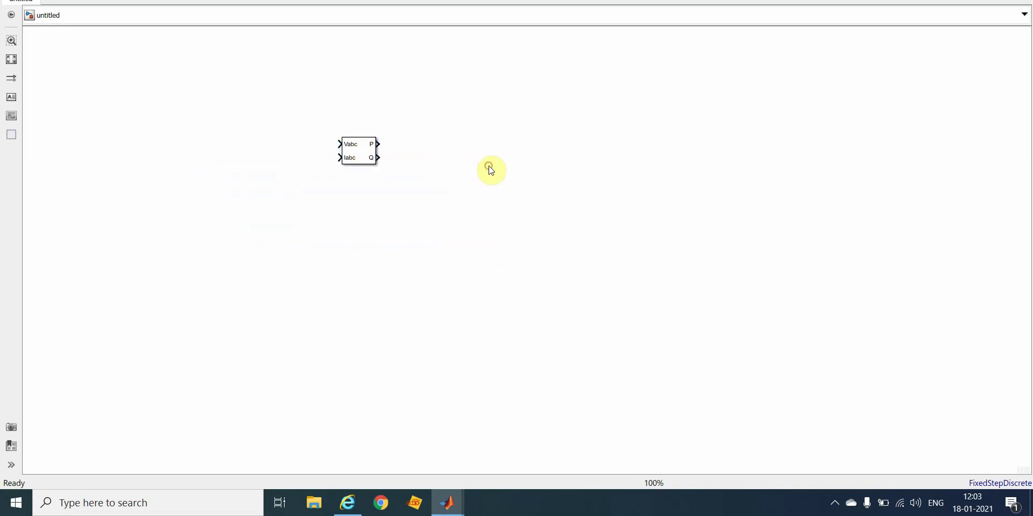
double_click(485, 164)
text(po)
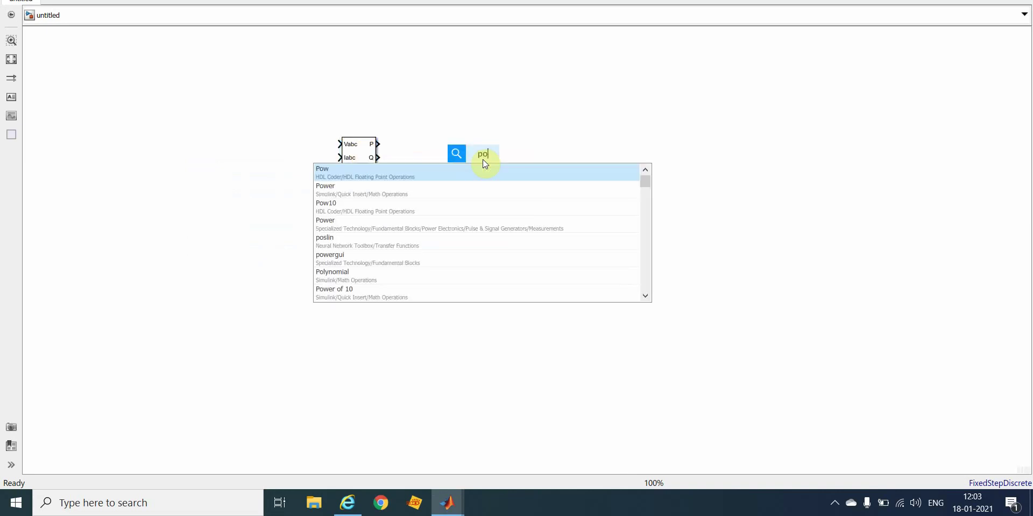
text(wer)
key(Down)
key(Down)
key(Down)
key(Down)
key(Down)
key(Down)
key(Down)
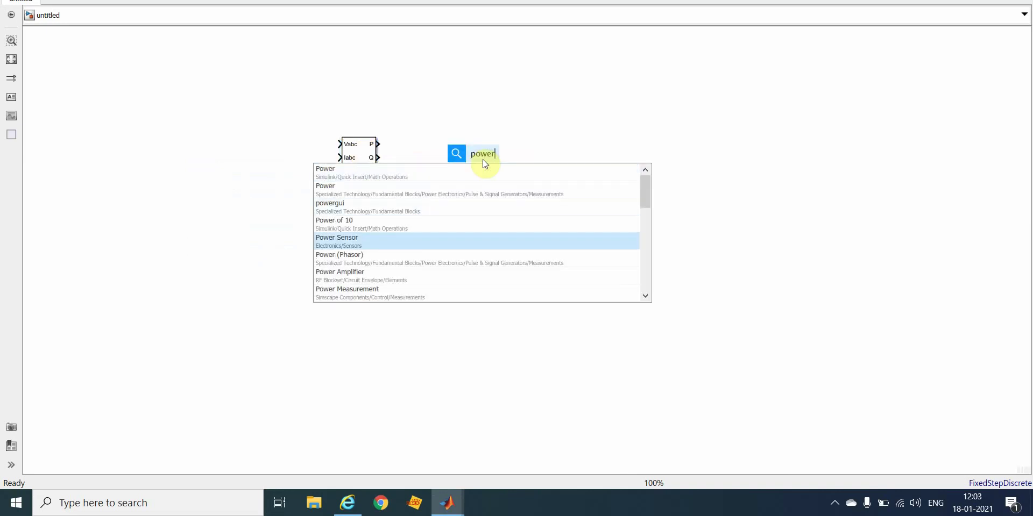
key(Down)
key(Down)
key(Down)
key(Down)
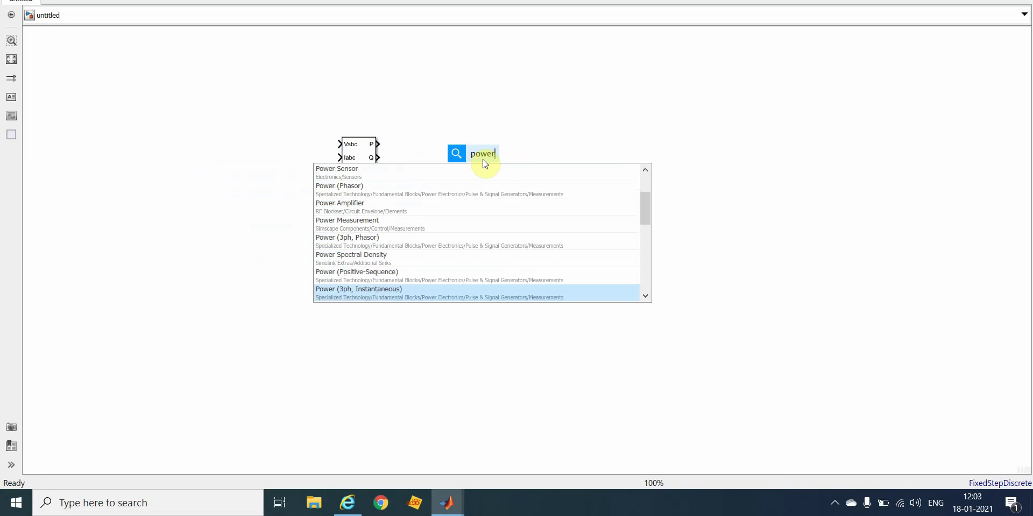
key(Up)
key(Return)
Add a Power (3ph, Instantaneous) block below and between the two existing power blocks by searching for "power"
double_click(421, 221)
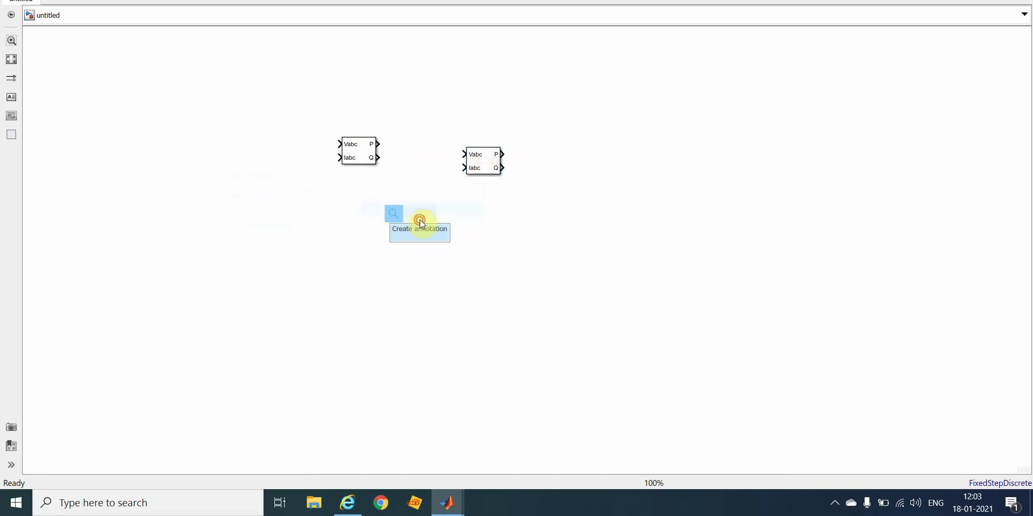
text(power)
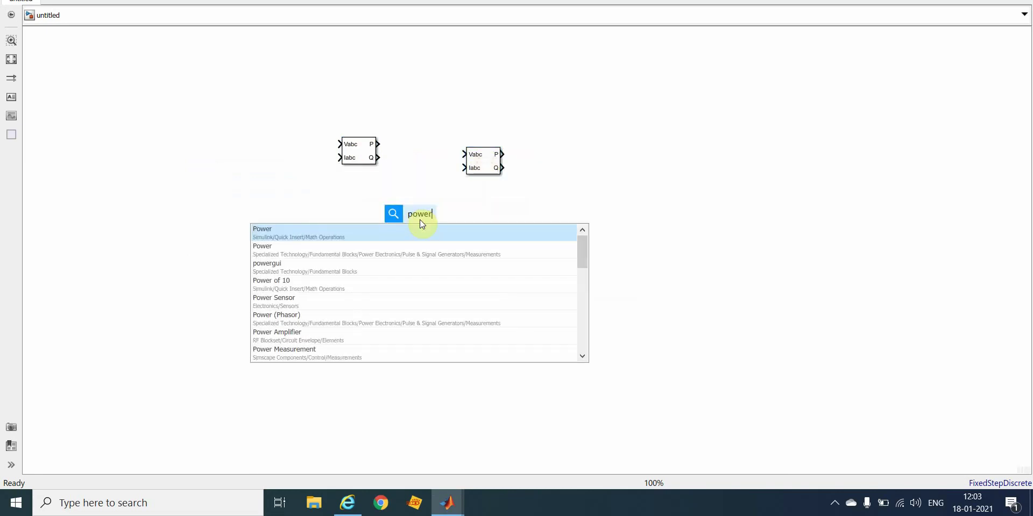
key(Down)
key(Down)
key(Down)
key(Down)
key(Down)
key(Down)
key(Down)
key(Down)
key(Down)
key(Down)
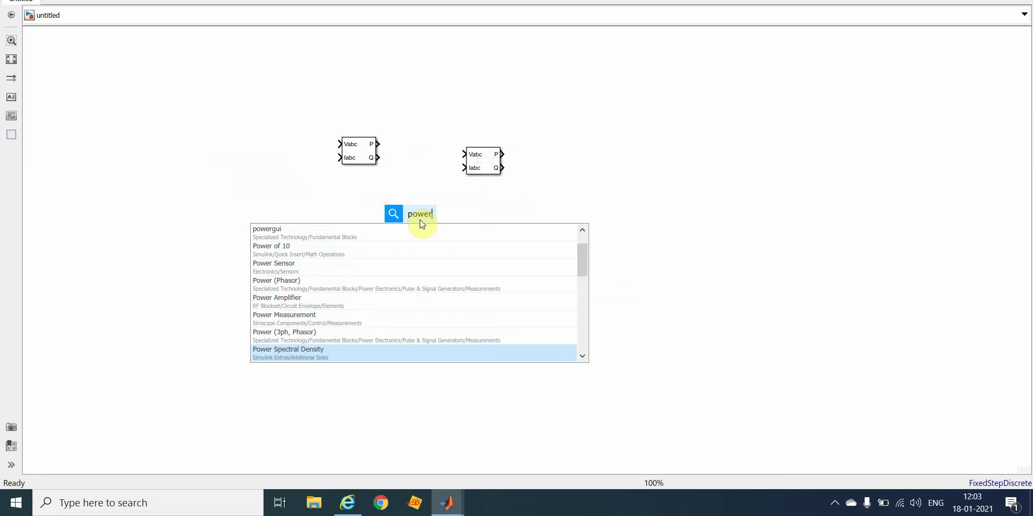
key(Down)
key(Return)
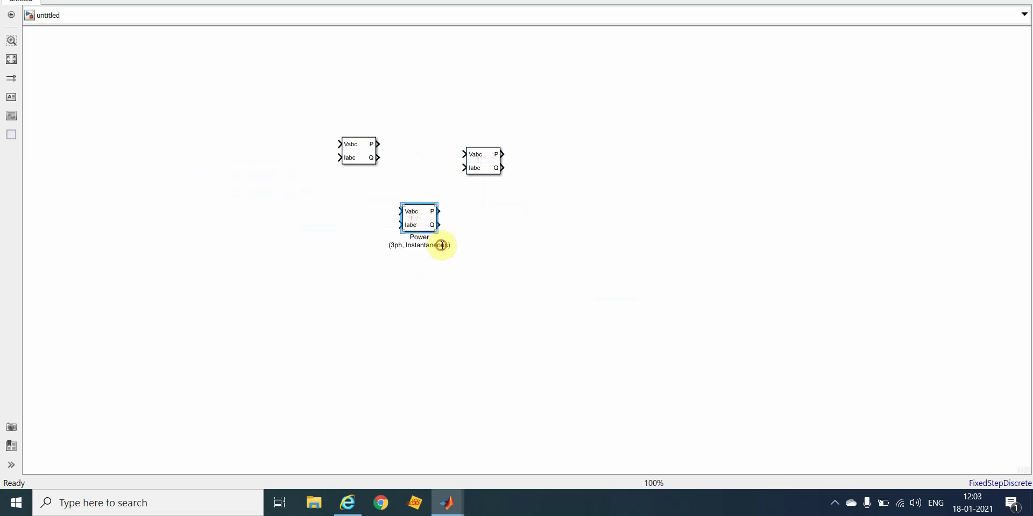
click(443, 246)
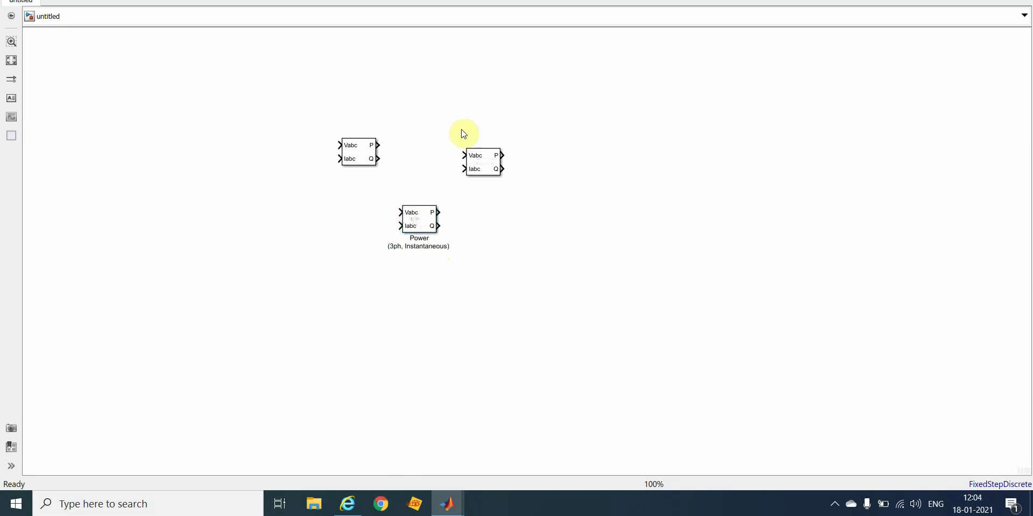
Shift the Power (Positive-Sequence) block slightly to the right and check its name
mouse_move(482, 160)
mouse_down()
mouse_move(489, 191)
mouse_move(489, 171)
mouse_up()
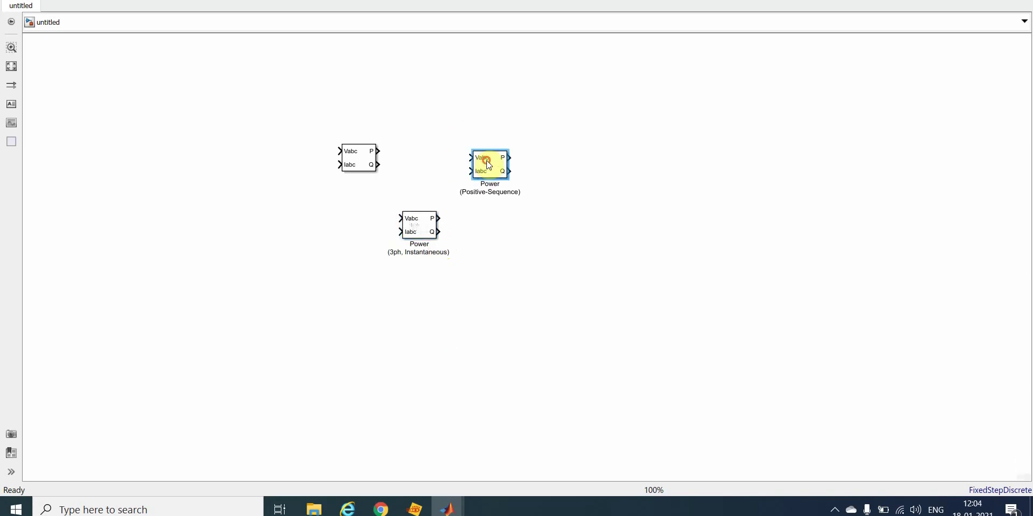
click(494, 193)
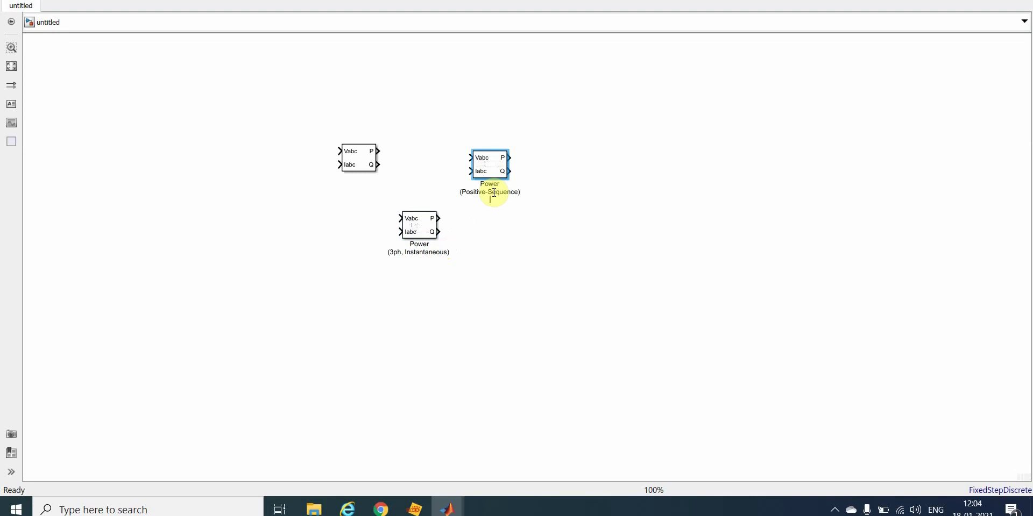
click(508, 270)
click(357, 152)
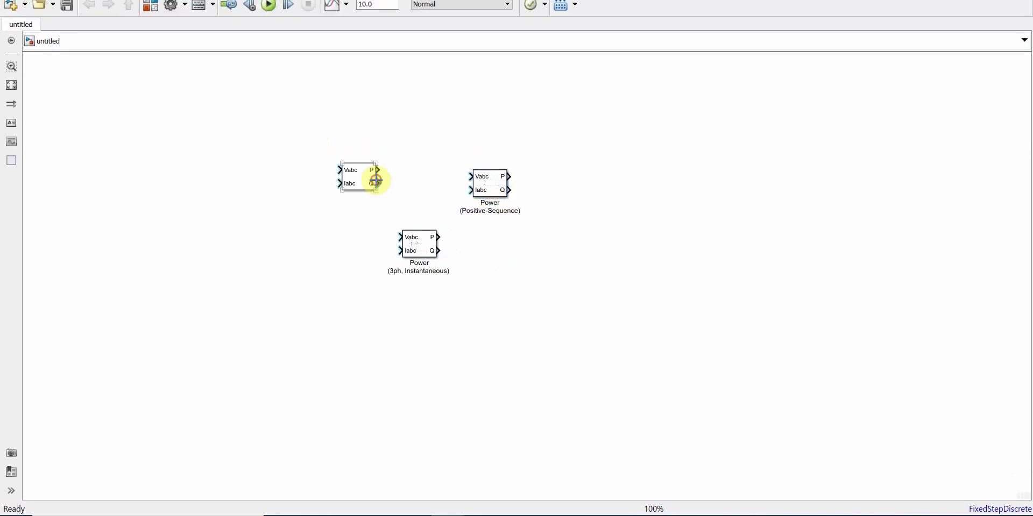
drag(375, 182, 358, 182)
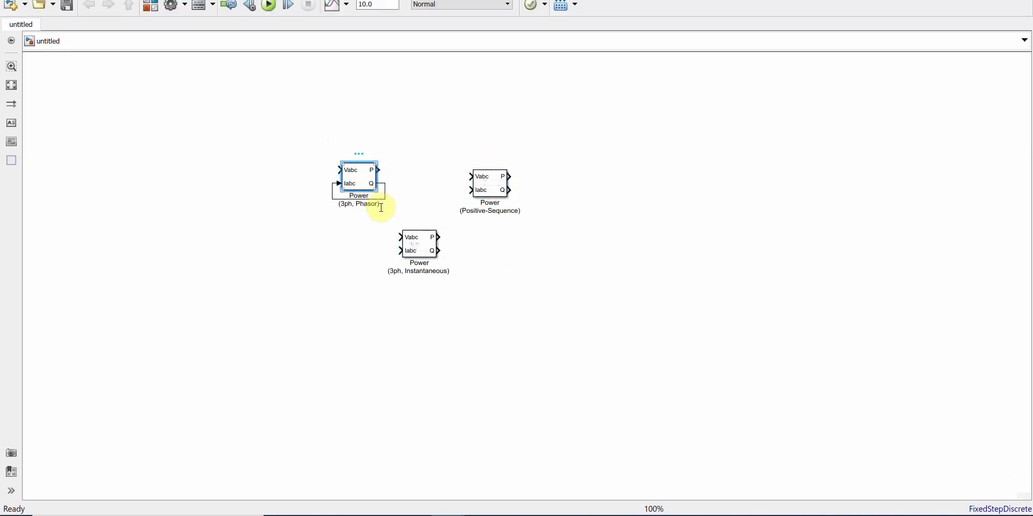
click(381, 205)
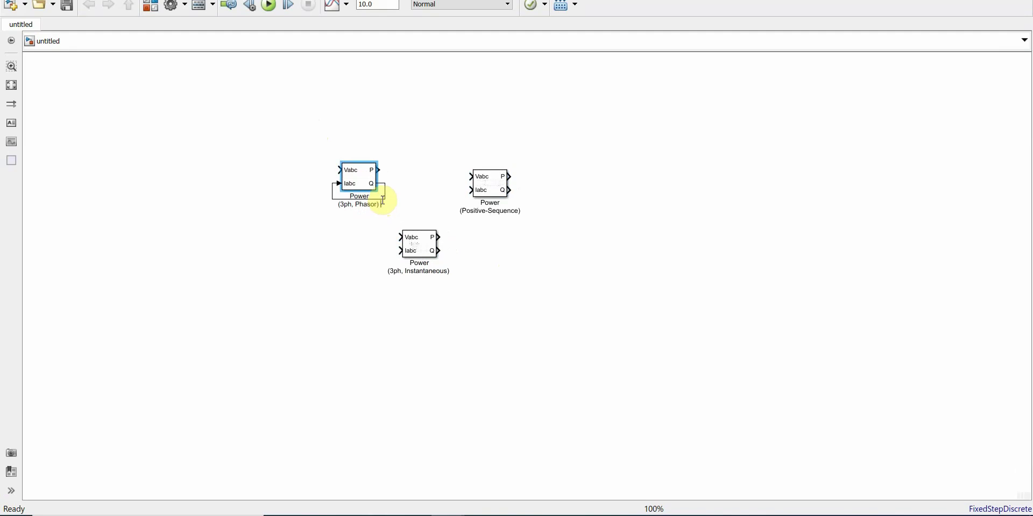
click(386, 197)
key(Delete)
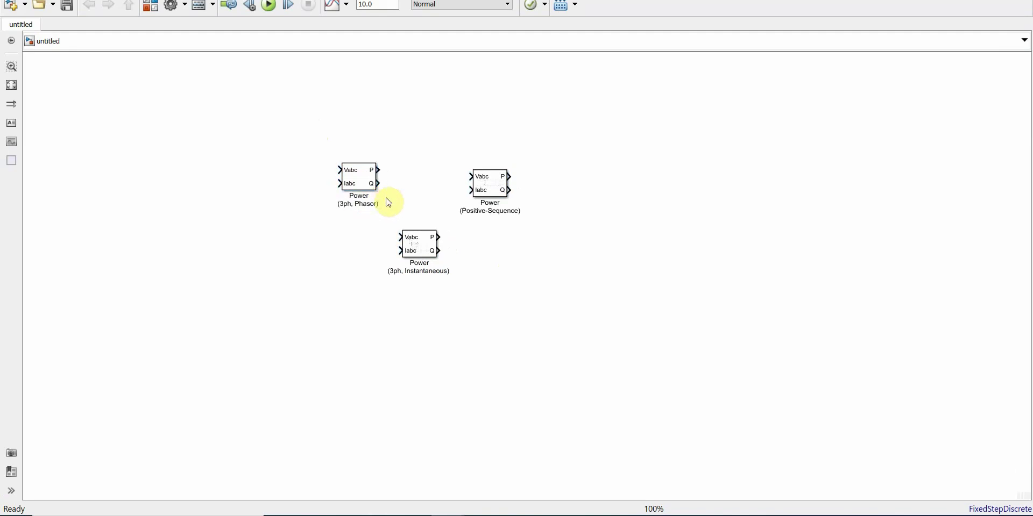
Add a Three-Phase V-I Measurement block to the right of the power blocks by searching for "v-i"
double_click(609, 182)
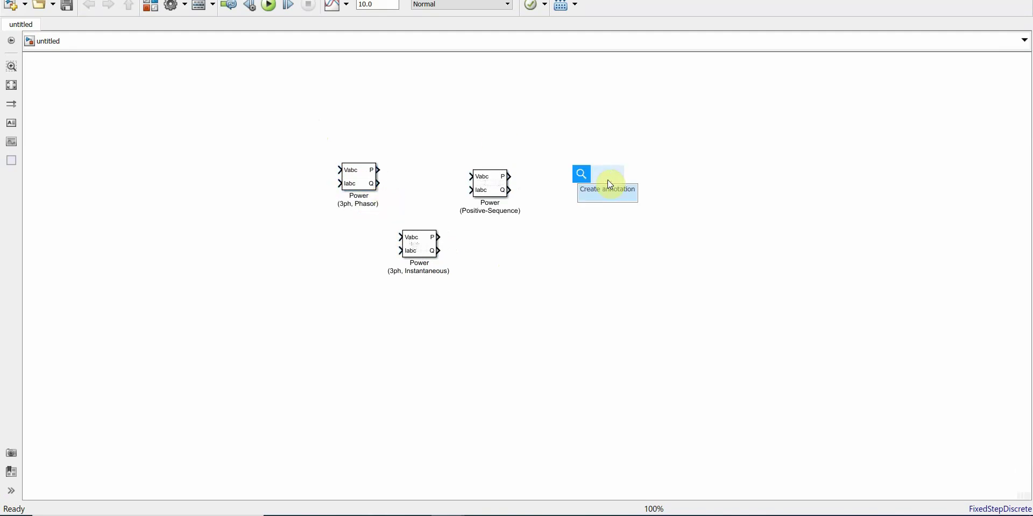
text(vi)
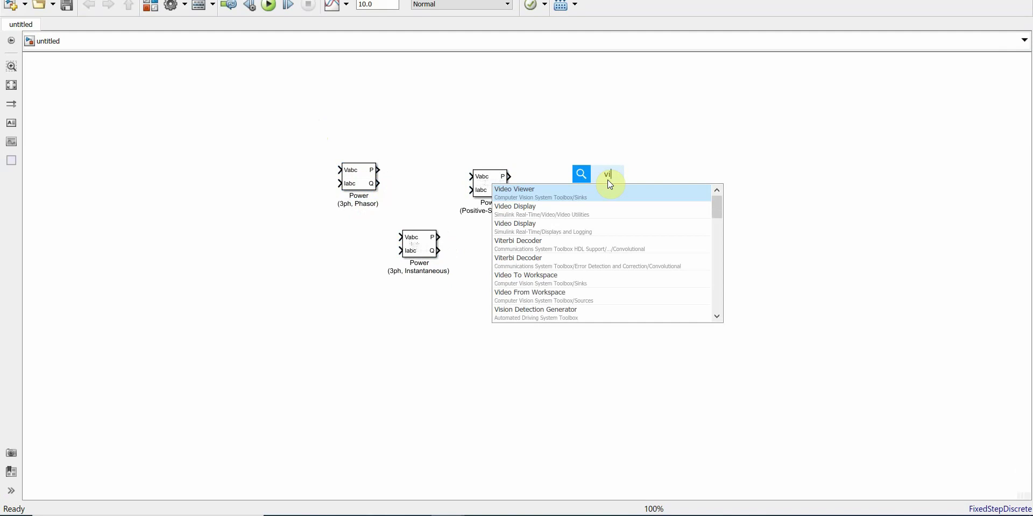
key(BackSpace)
text(-i)
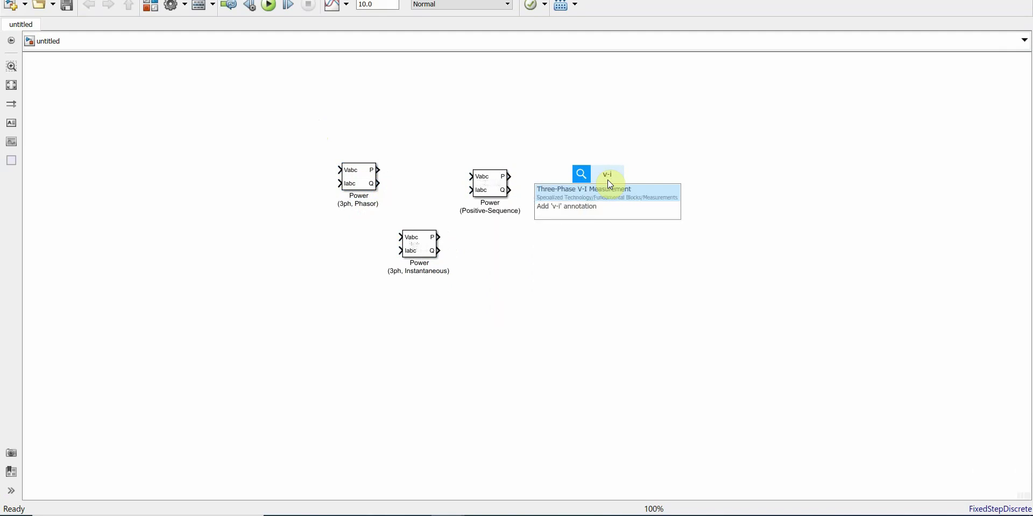
key(Return)
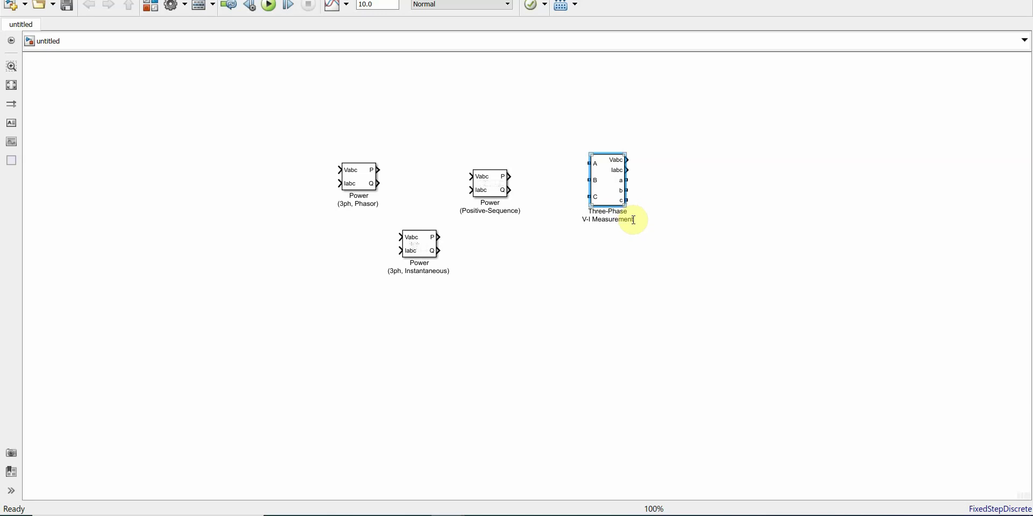
click(634, 220)
click(651, 270)
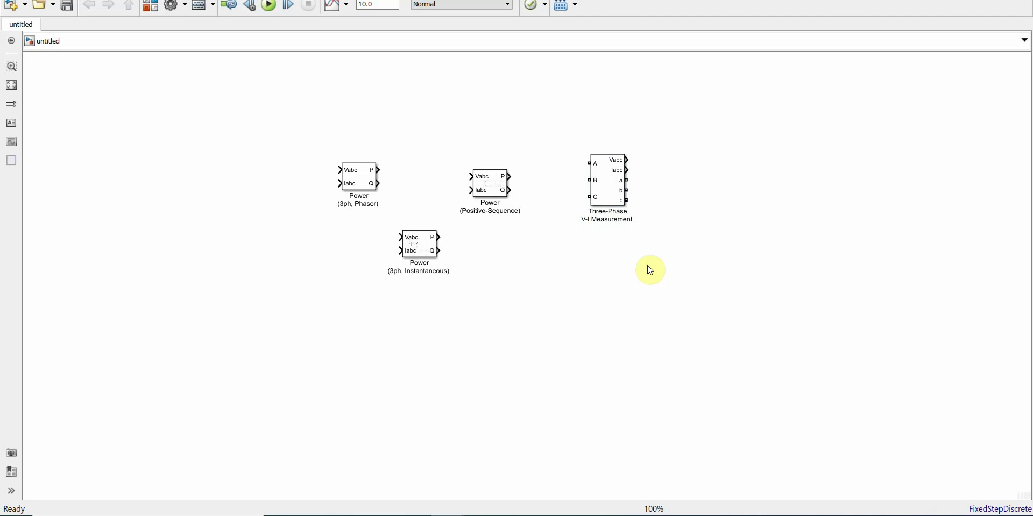
Delete the Power (3ph, Phasor) and Power (Positive-Sequence) blocks, keeping the Power (3ph, Instantaneous) block
click(425, 252)
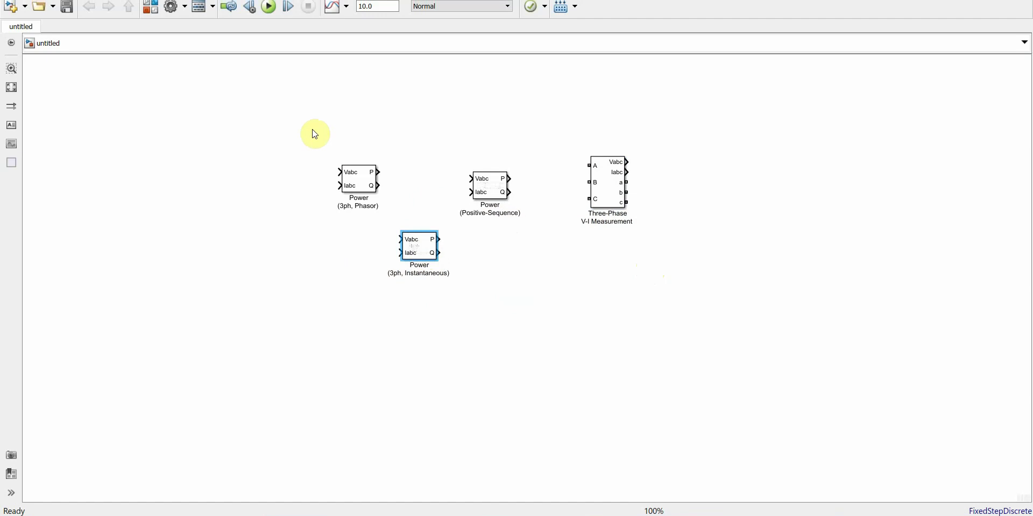
drag(313, 130, 525, 206)
key(Delete)
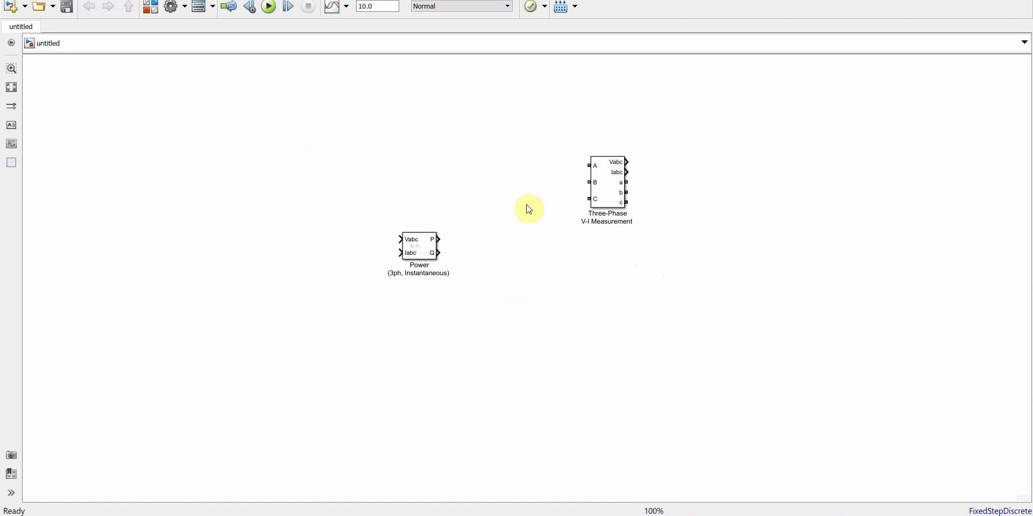
Move the Power (3ph, Instantaneous) block up and add a Three-Phase Source block at the far left of the model
drag(429, 240, 444, 114)
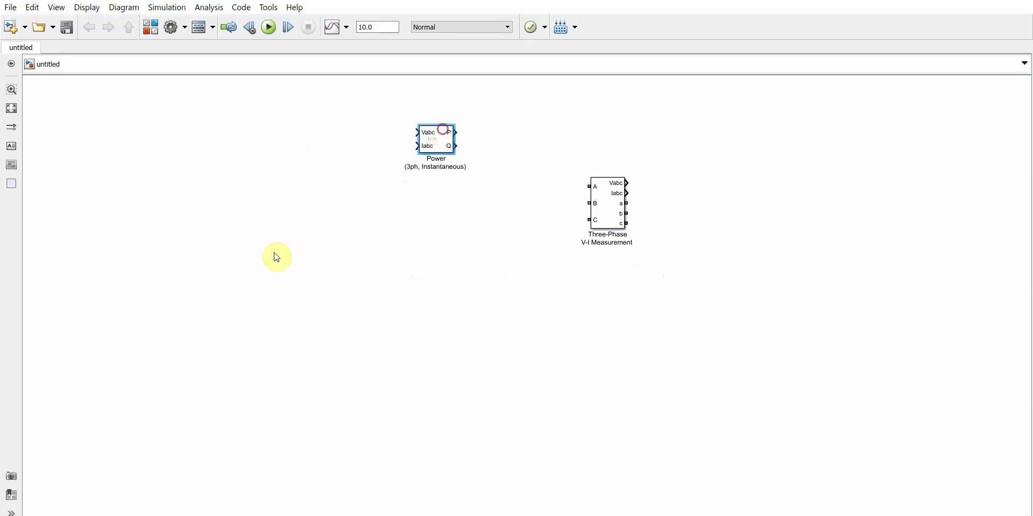
double_click(246, 292)
text(three)
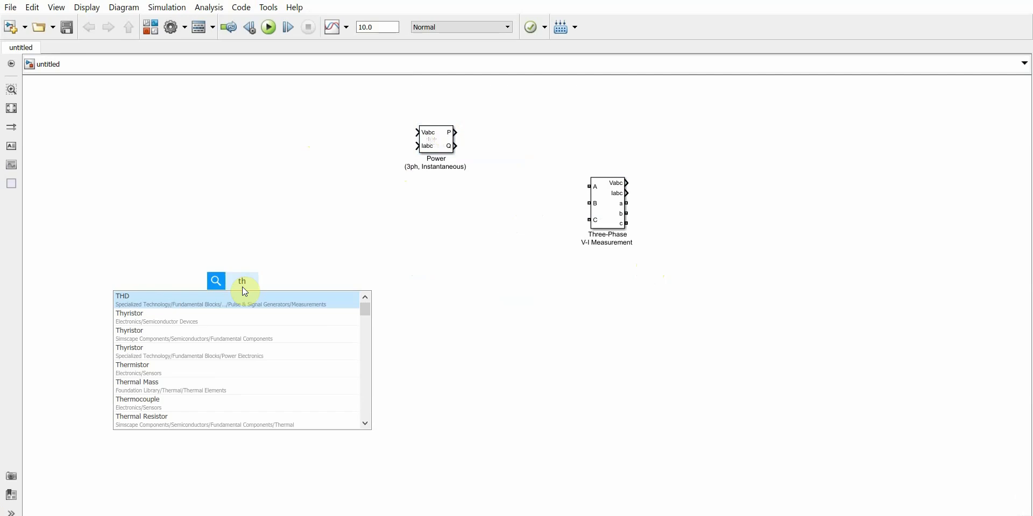
key(Down)
key(Down)
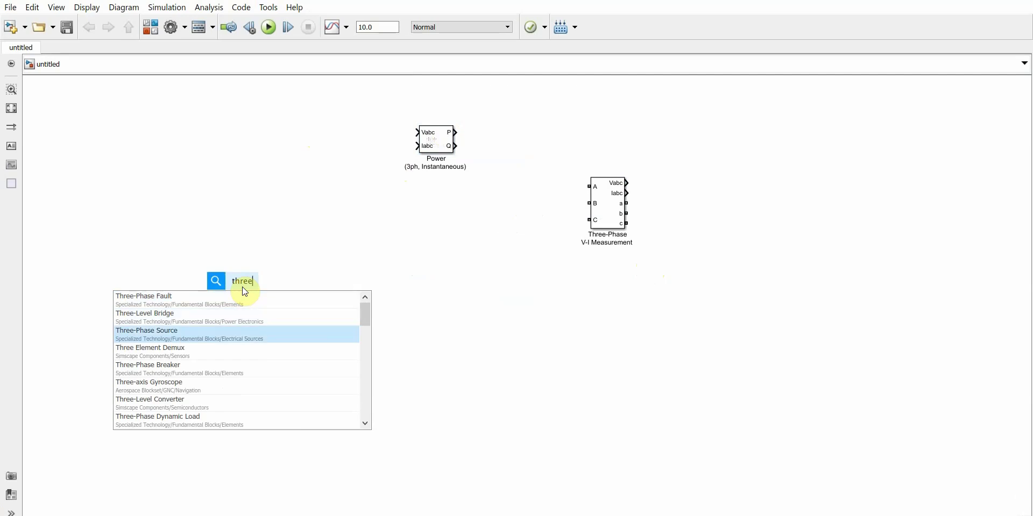
key(Return)
drag(233, 284, 129, 250)
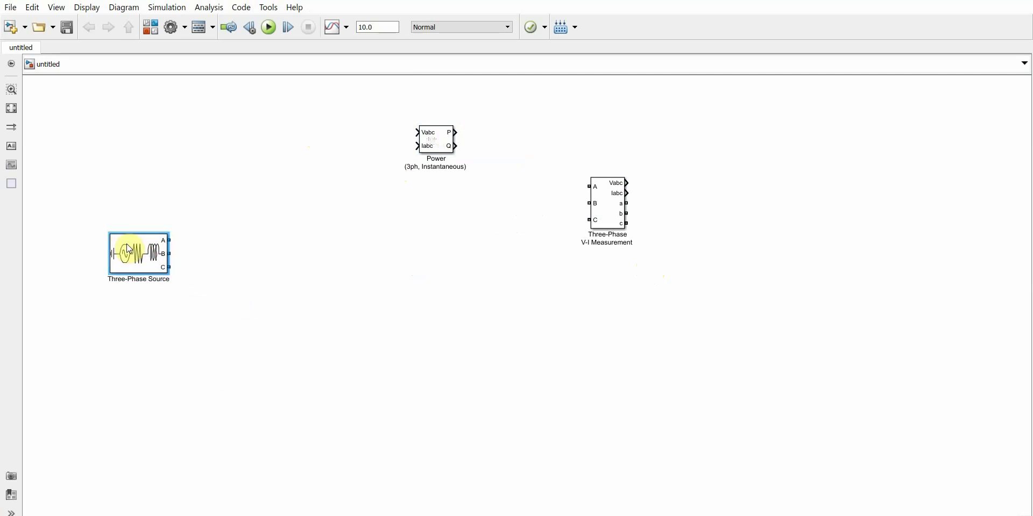
Set the Three-Phase Source to a phase-to-phase voltage of 230 Vrms and a frequency of 50 Hz
double_click(129, 250)
double_click(352, 221)
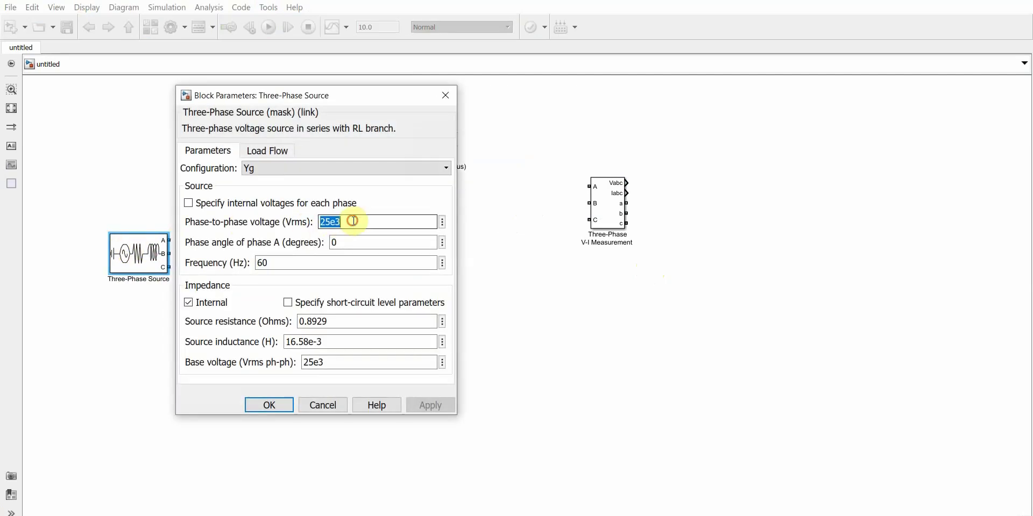
text(230)
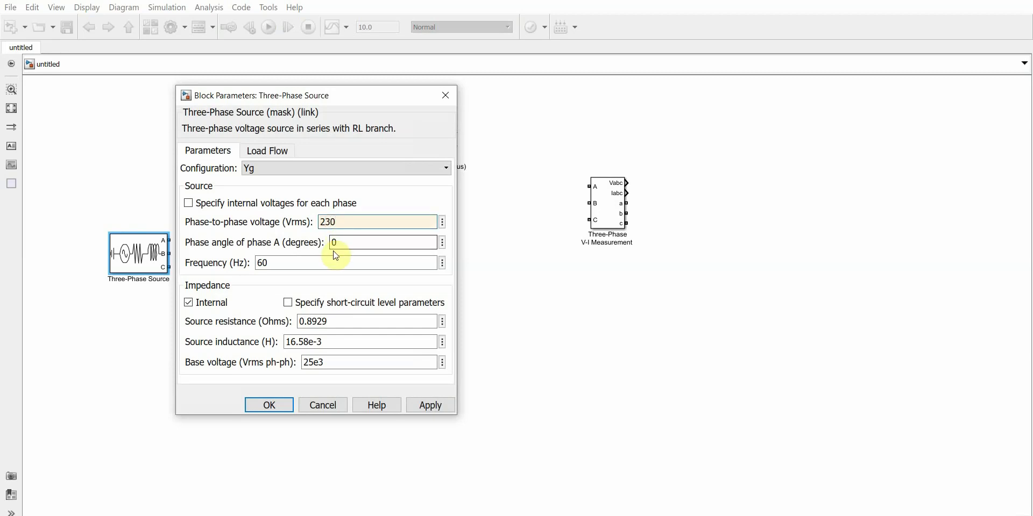
double_click(317, 259)
text(50)
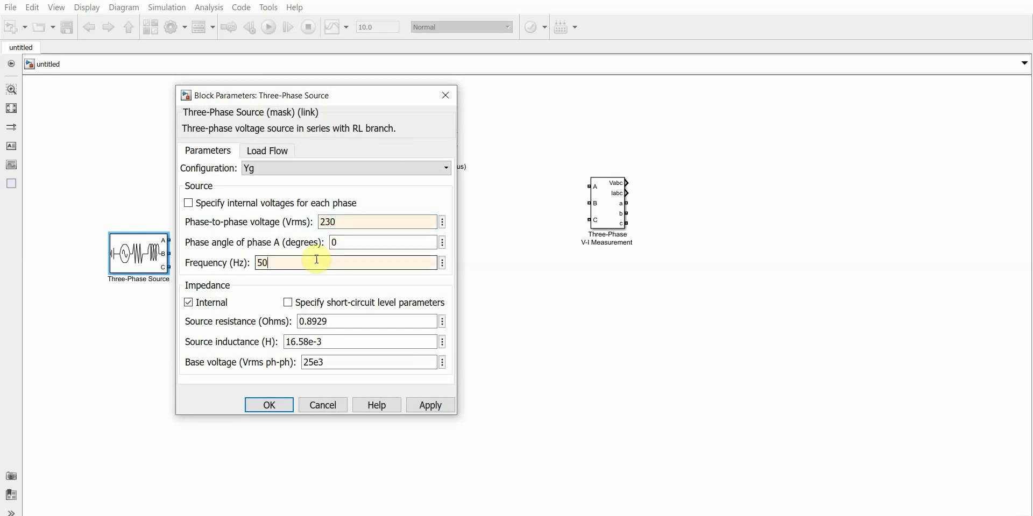
key(Return)
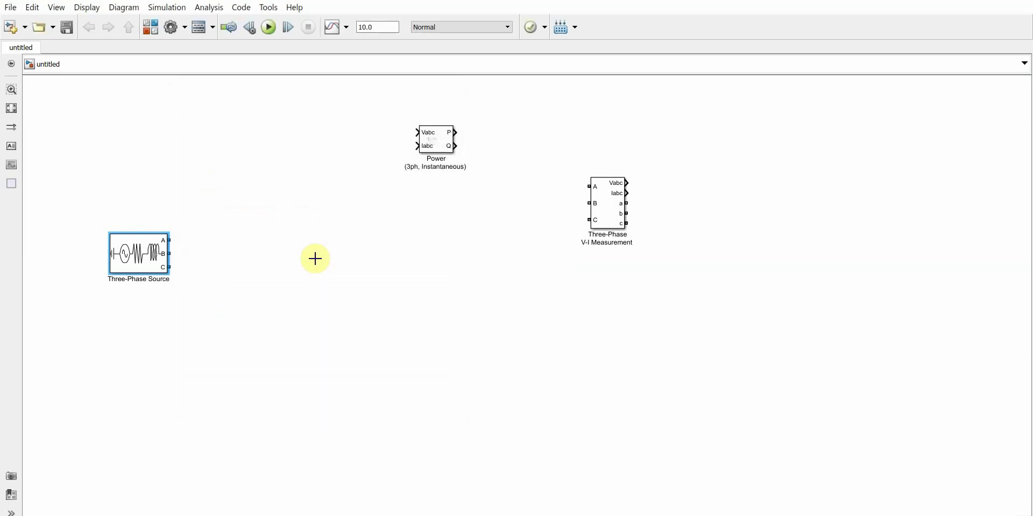
click(228, 261)
Place the Three-Phase V-I Measurement block right of the source and connect phases A, B and C between them
drag(608, 215, 333, 273)
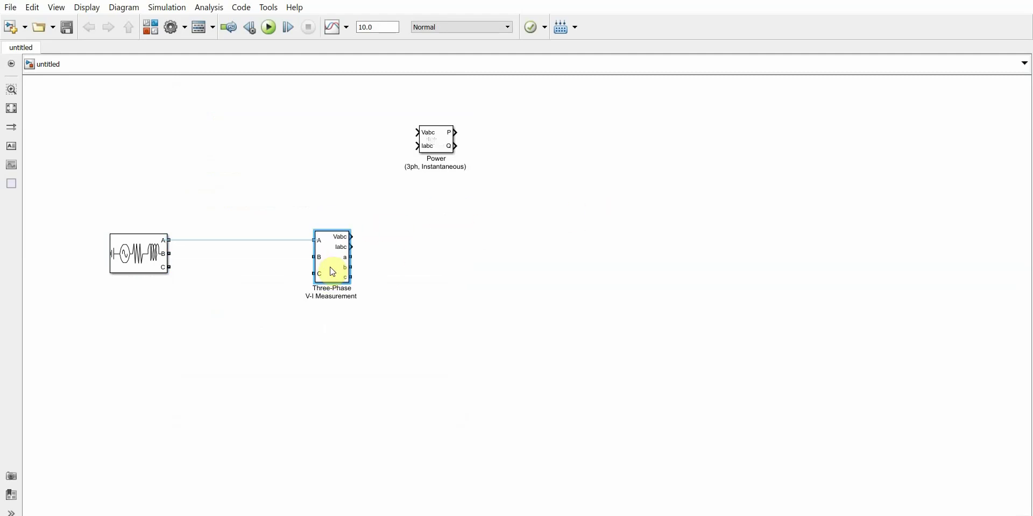
click(271, 240)
drag(168, 253, 319, 258)
mouse_move(170, 267)
mouse_down()
mouse_move(302, 258)
mouse_move(314, 273)
mouse_up()
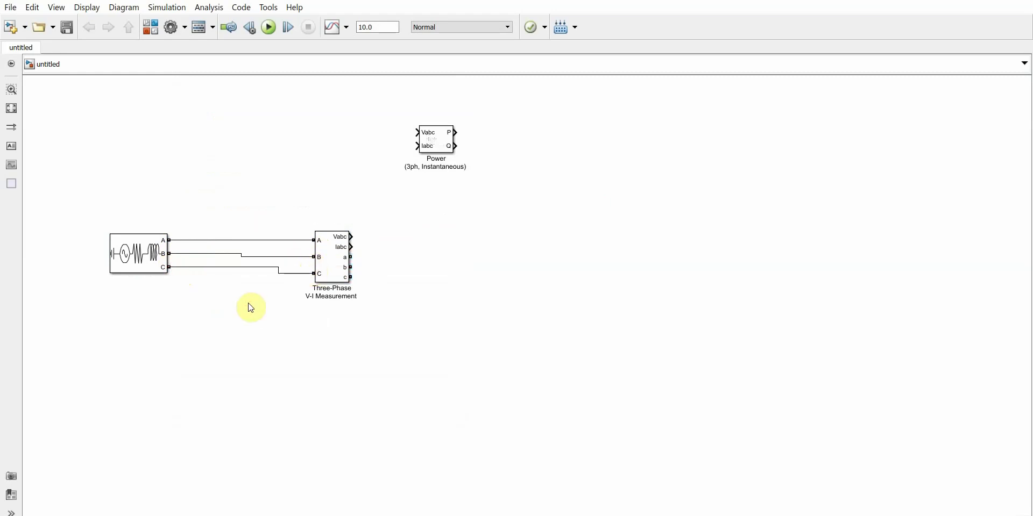
Add a Three-Phase Series RLC Branch block below and right of the V-I Measurement block and rotate it to stand vertically
click(533, 303)
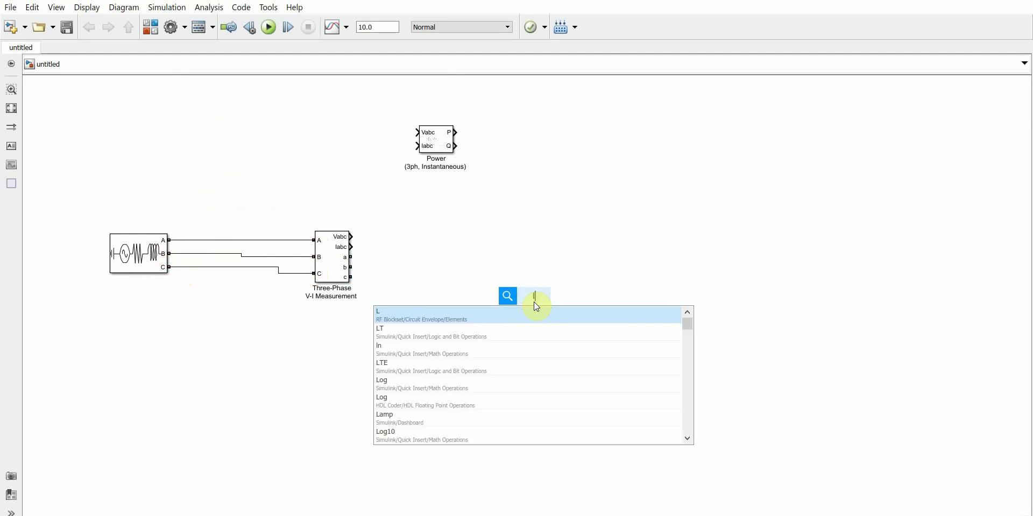
text(rlc)
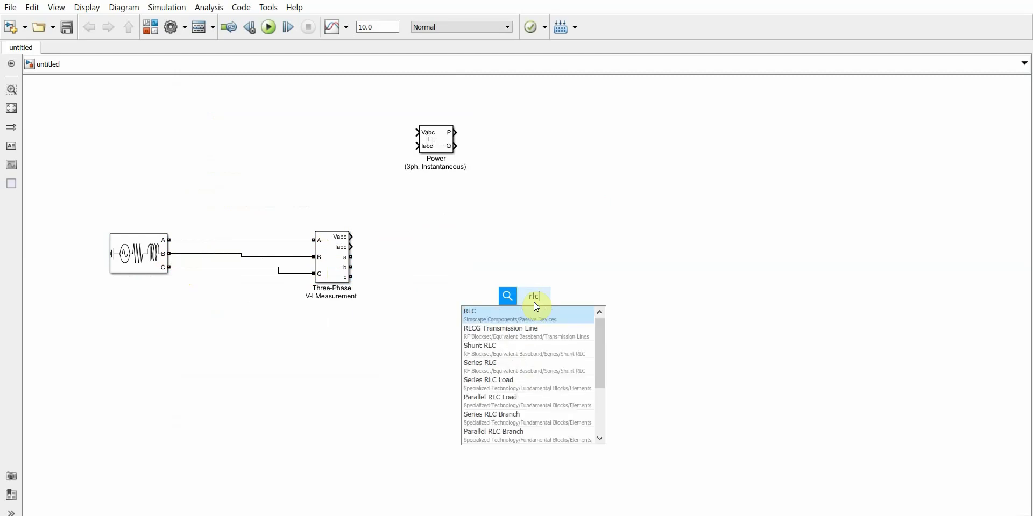
key(Down)
key(Down)
key(Down)
key(Down)
key(Down)
key(Down)
key(Down)
key(Down)
key(Down)
key(Down)
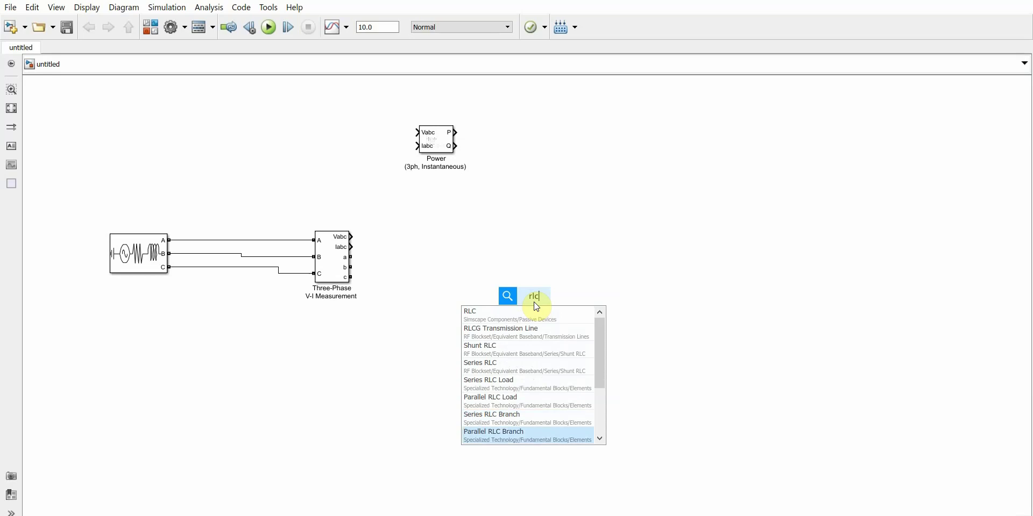
key(Up)
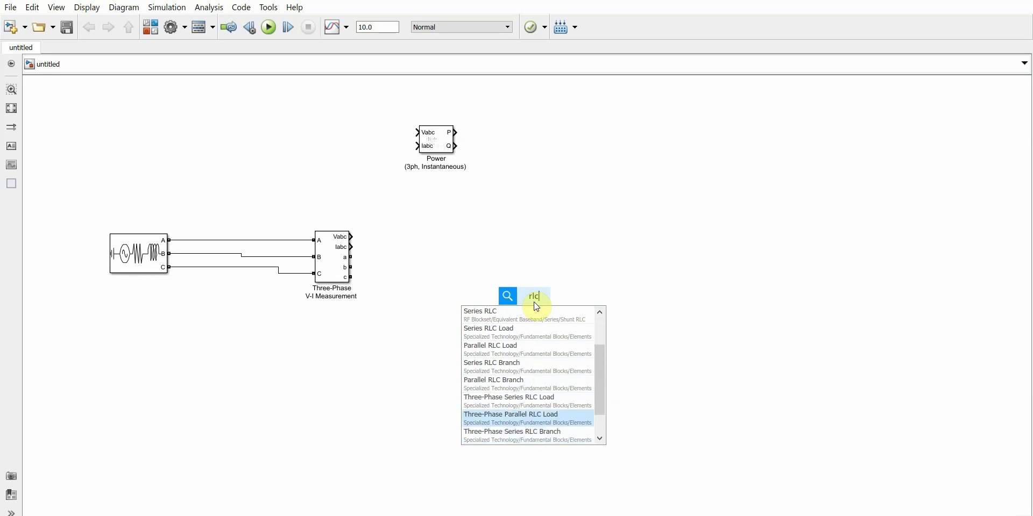
key(Down)
key(Return)
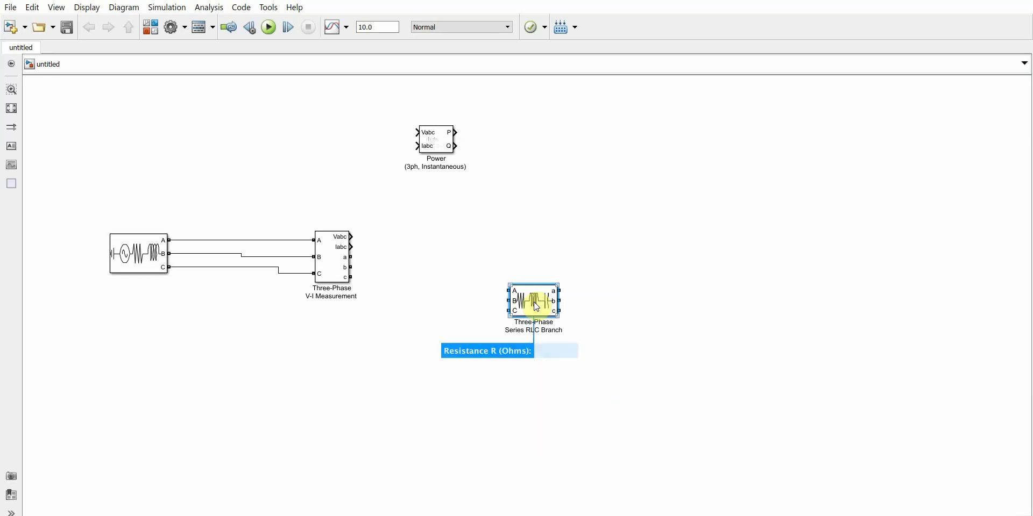
drag(538, 308, 472, 346)
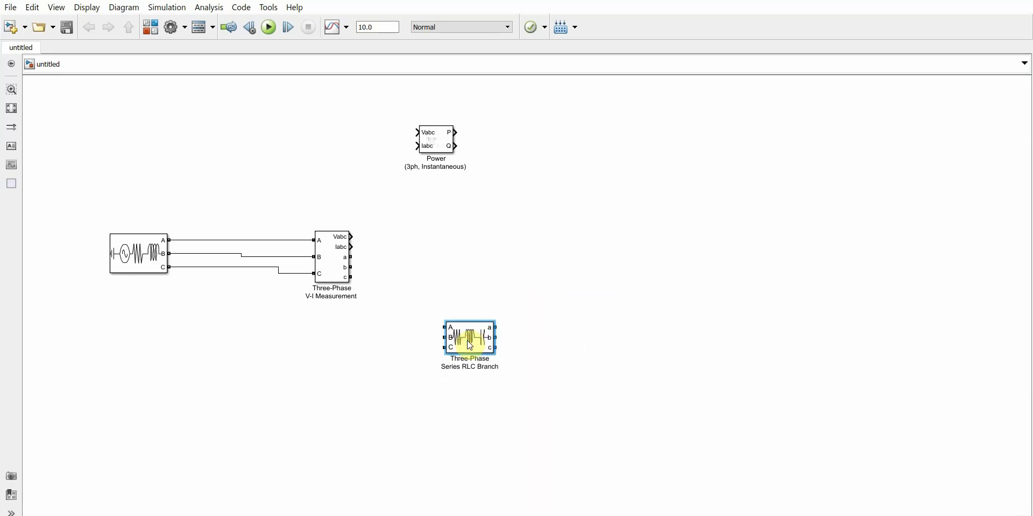
key(ctrl+r)
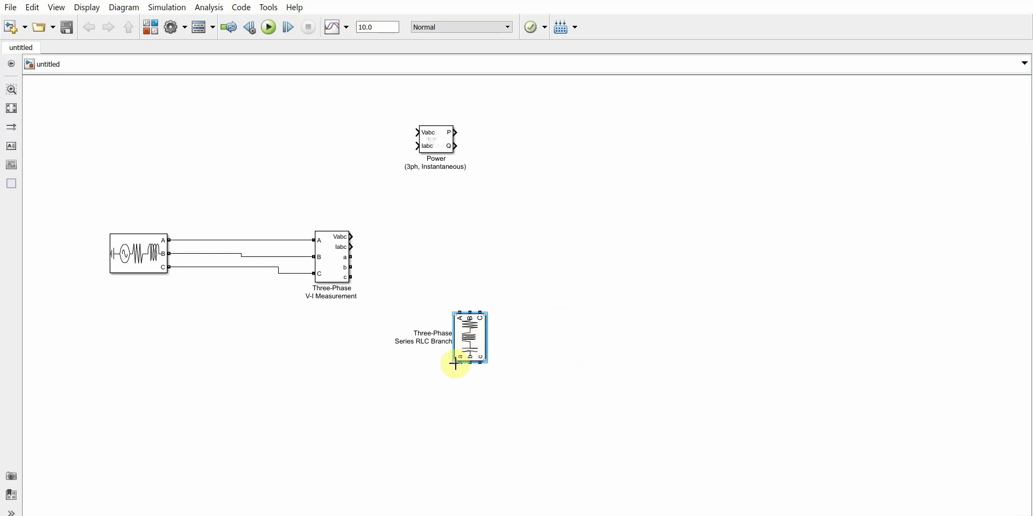
Join the RLC branch's lower terminals a, b and c together and connect its A, B and C terminals to the V-I Measurement outputs
mouse_move(460, 363)
mouse_down()
mouse_move(487, 377)
mouse_move(479, 364)
mouse_move(470, 370)
mouse_up()
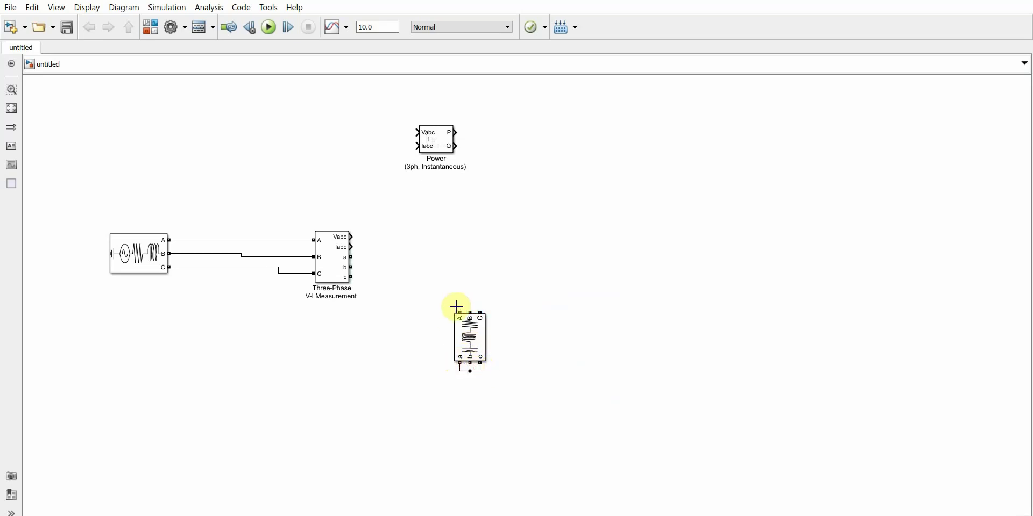
mouse_move(461, 311)
mouse_down()
mouse_move(428, 289)
mouse_move(360, 279)
mouse_move(358, 256)
mouse_move(468, 302)
mouse_move(470, 313)
mouse_up()
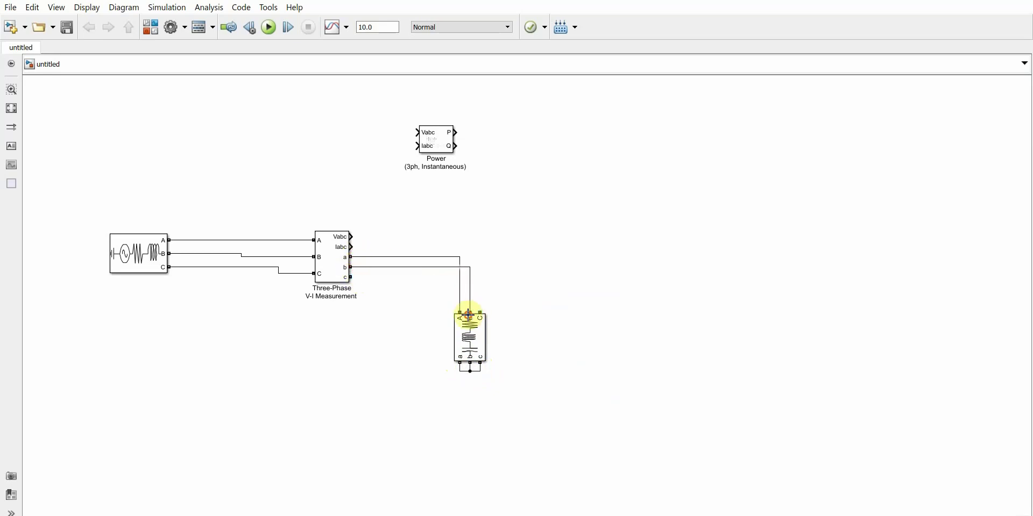
click(352, 277)
drag(352, 277, 480, 311)
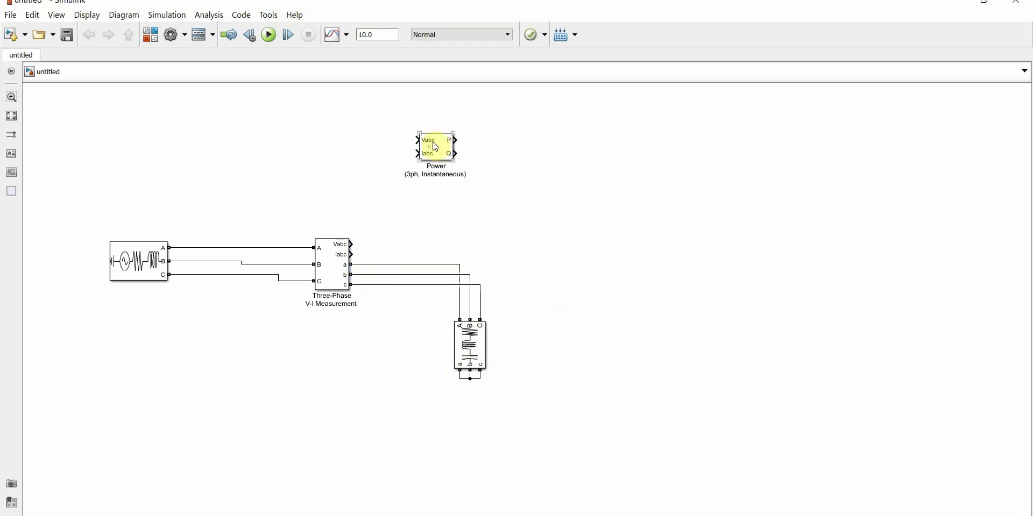
Move the Power (3ph, Instantaneous) block slightly right and connect its Vabc and Iabc inputs to the matching V-I Measurement outputs
drag(449, 143, 356, 253)
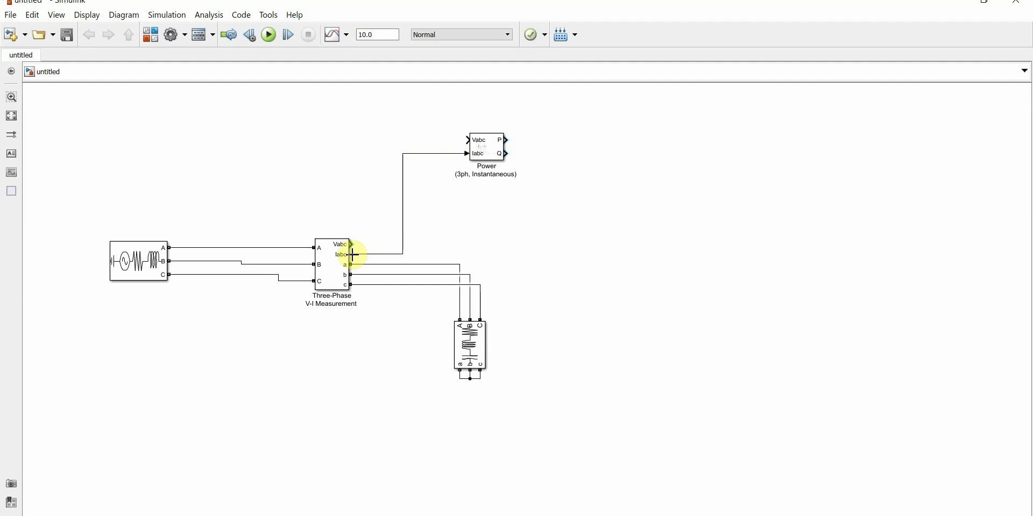
drag(468, 149, 351, 252)
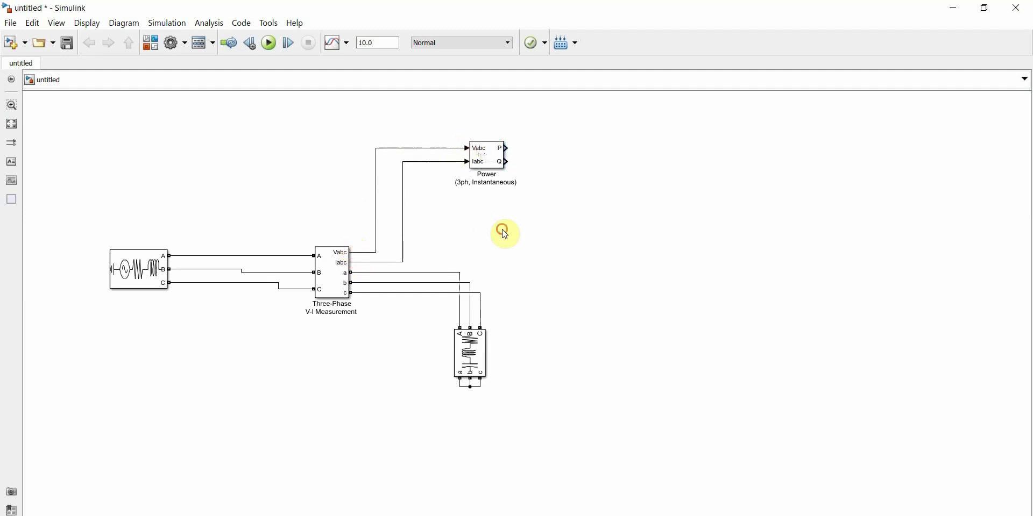
Add a Scope block with five input ports right of the Power block and enlarge it vertically
double_click(671, 131)
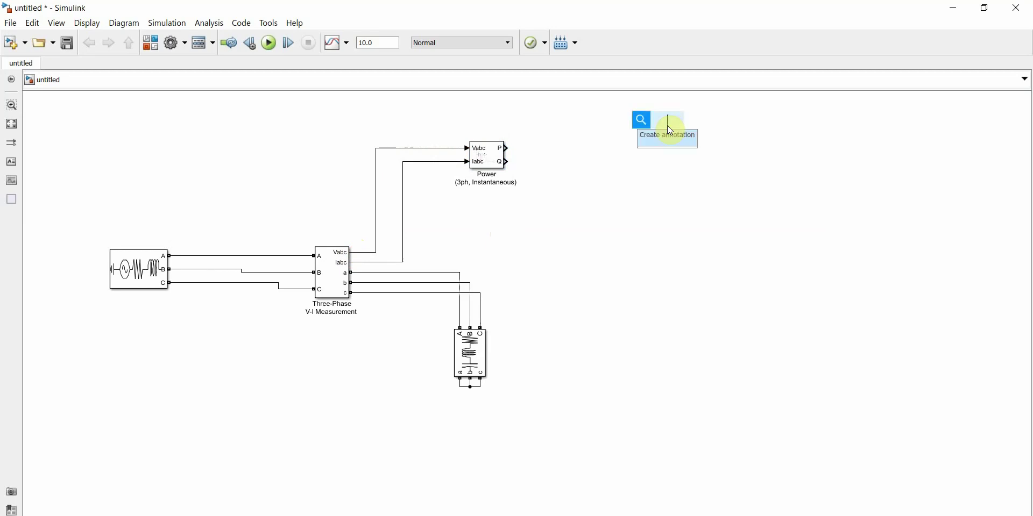
click(623, 171)
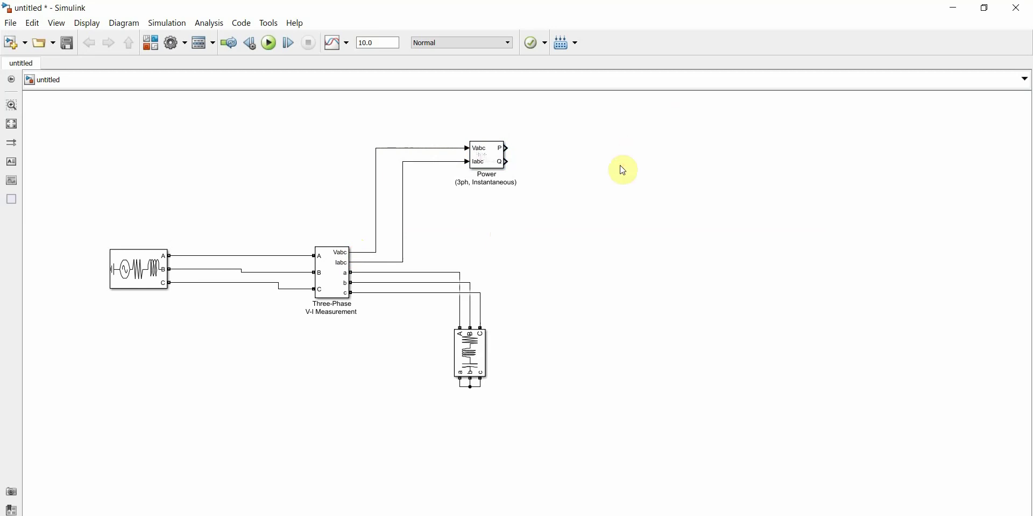
double_click(623, 171)
text(scop)
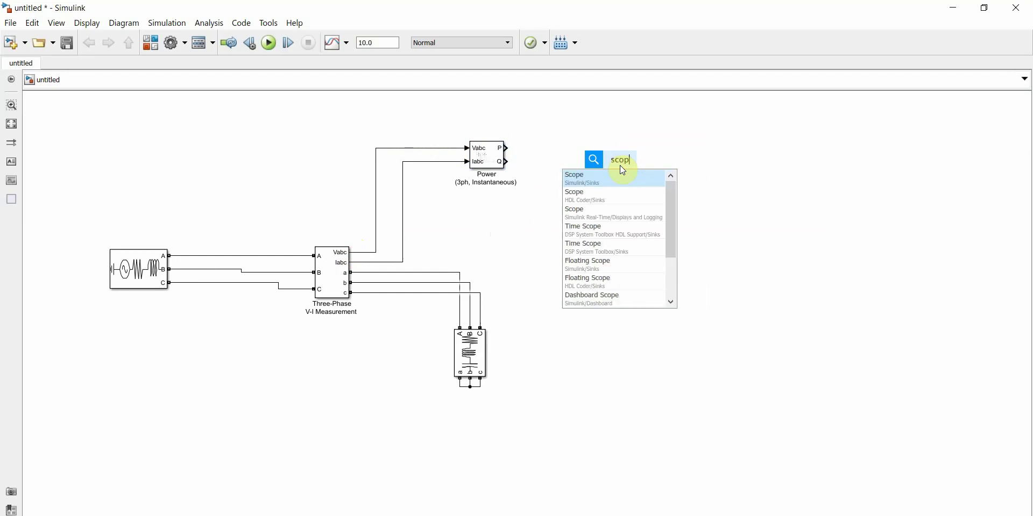
key(Return)
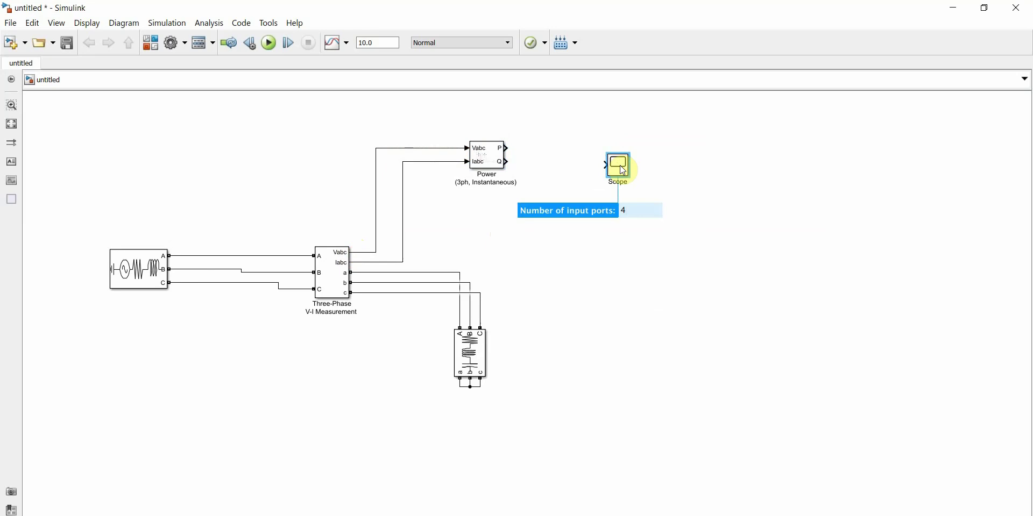
key(Return)
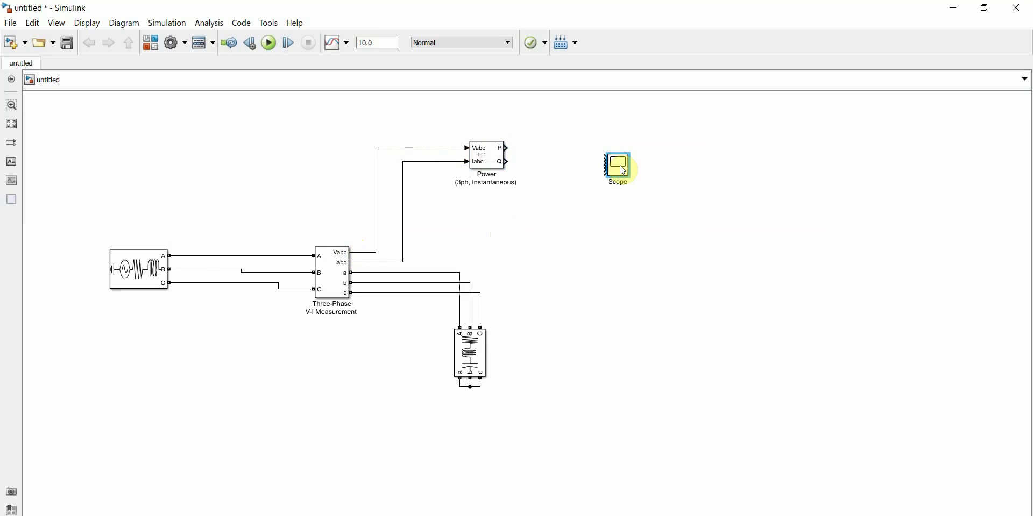
drag(626, 175, 645, 193)
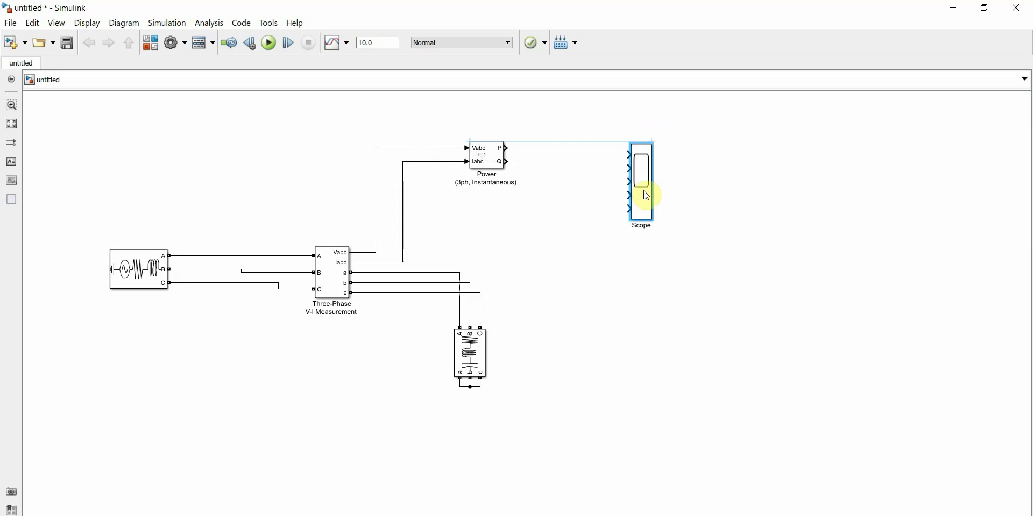
Connect the Power block's P and Q outputs to the first two Scope inputs and move the Scope farther right
click(534, 151)
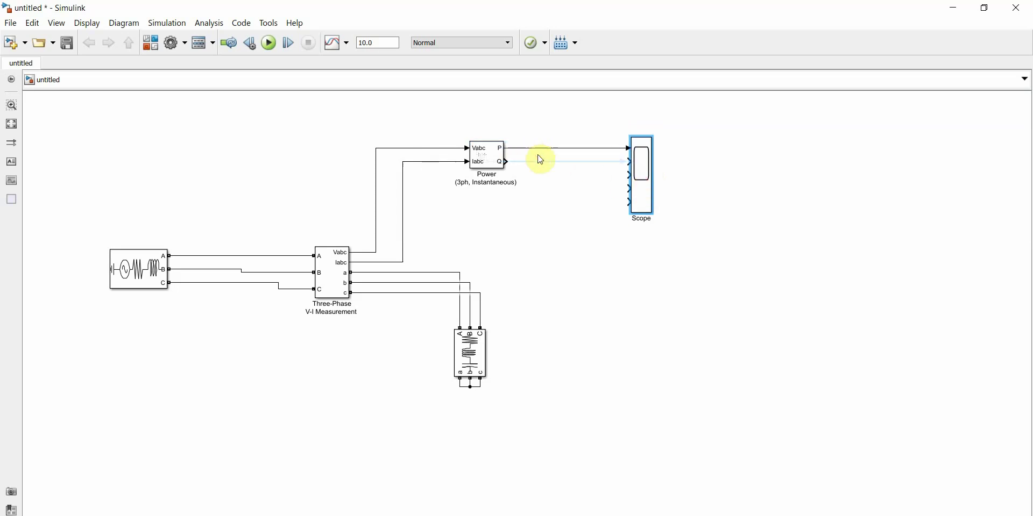
click(544, 163)
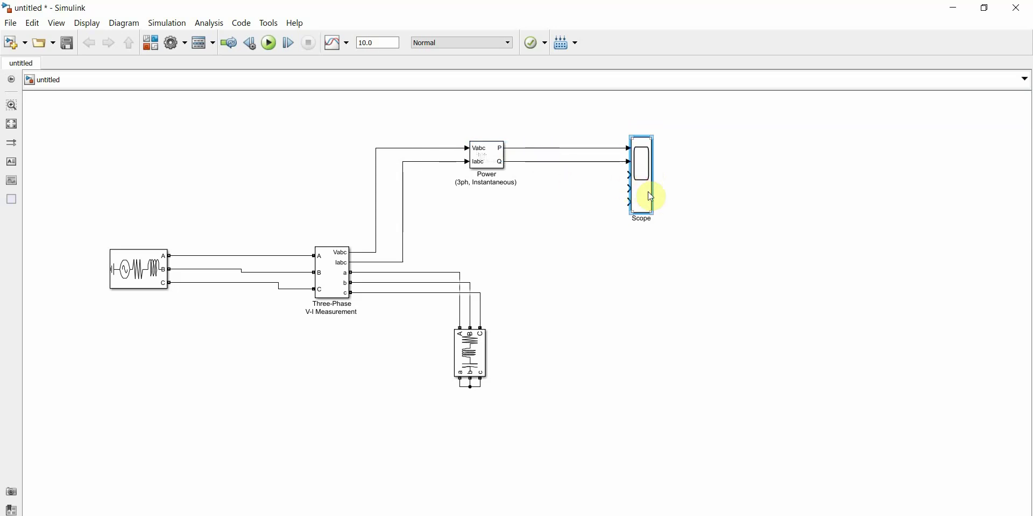
drag(648, 194, 805, 196)
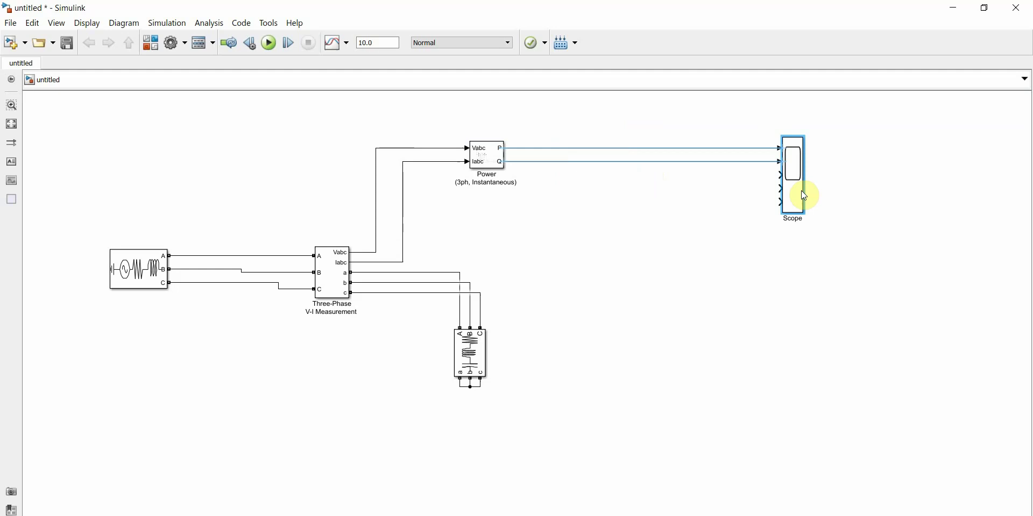
click(571, 256)
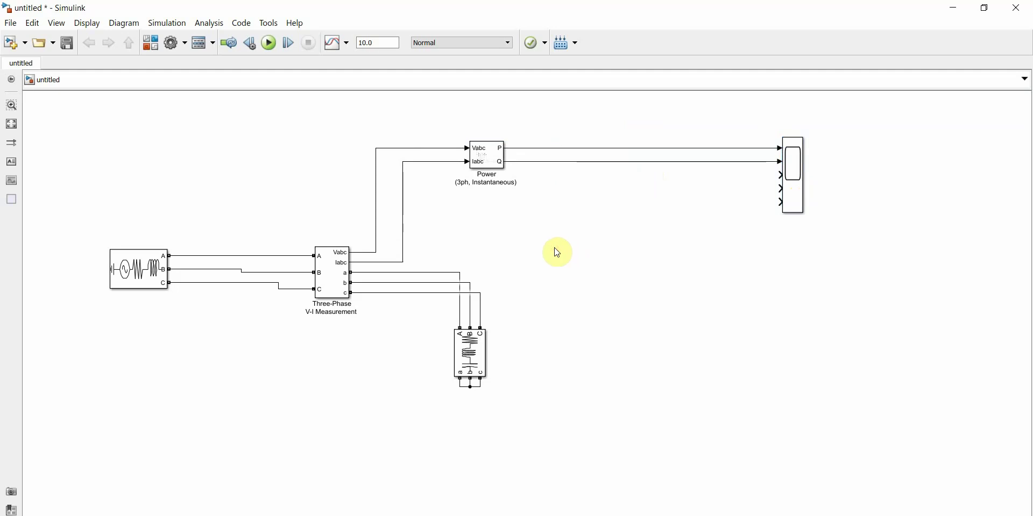
Add a Demux block below the Power block and feed it with a branch from the Vabc line
double_click(524, 241)
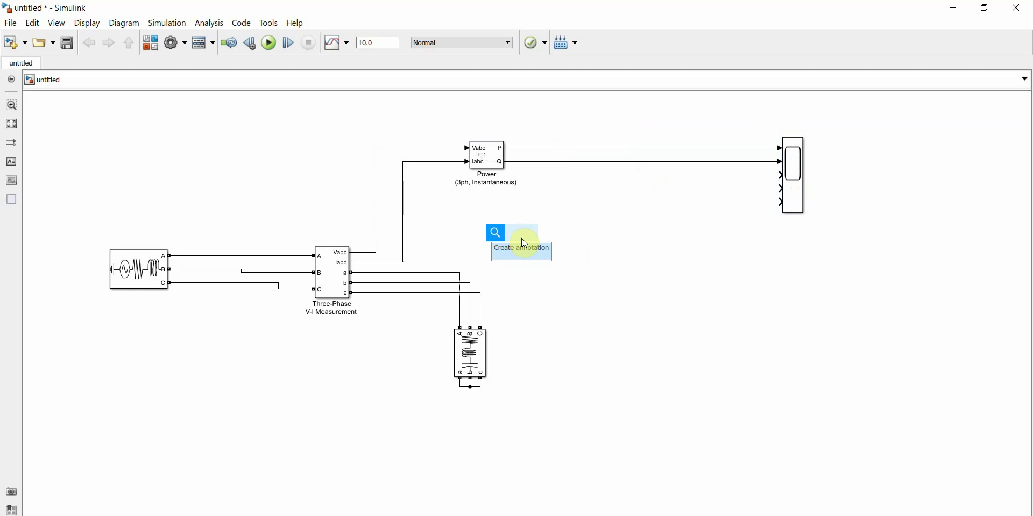
text(dem)
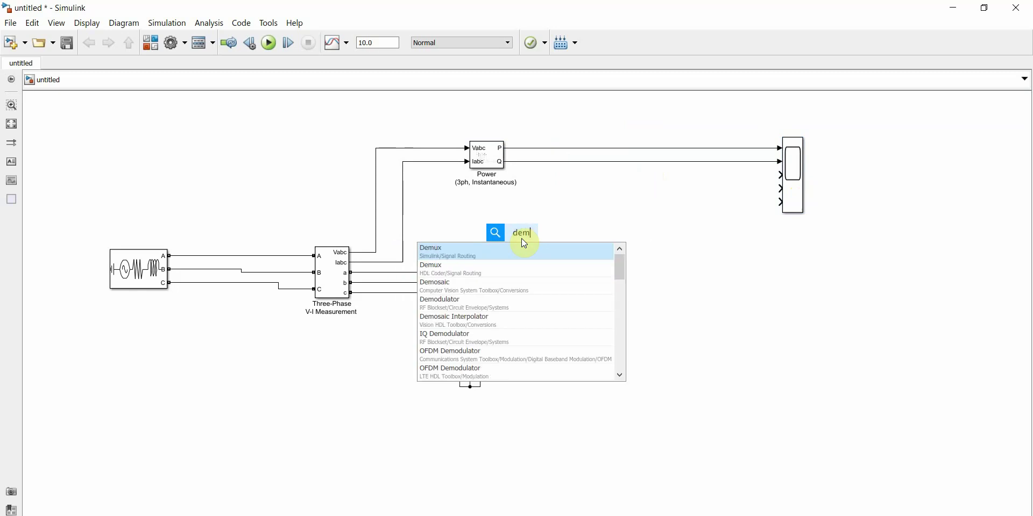
text(ux)
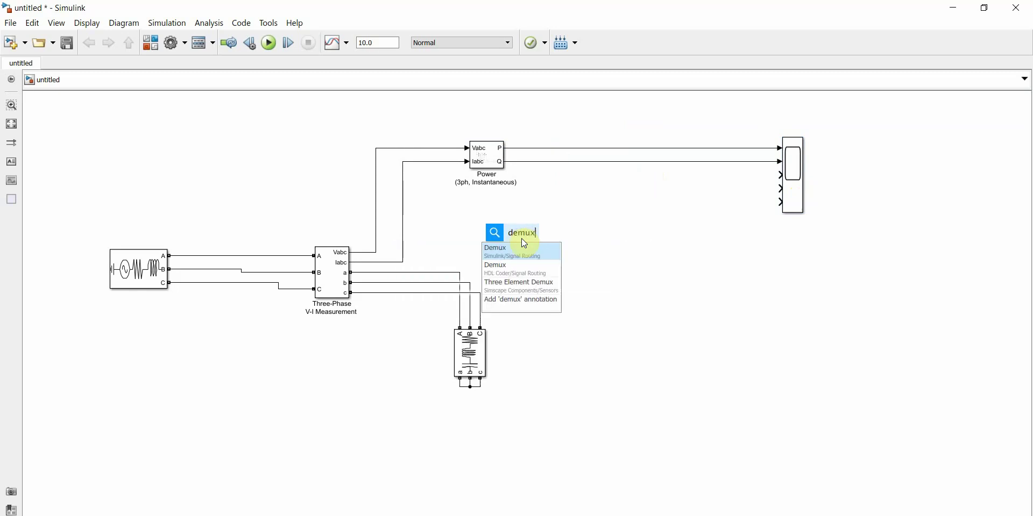
click(524, 248)
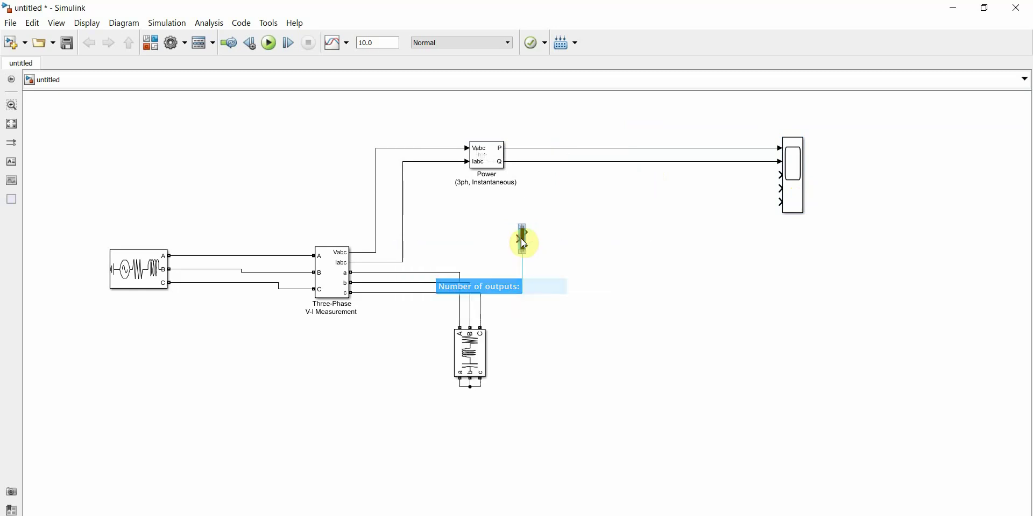
drag(525, 239, 375, 221)
click(446, 222)
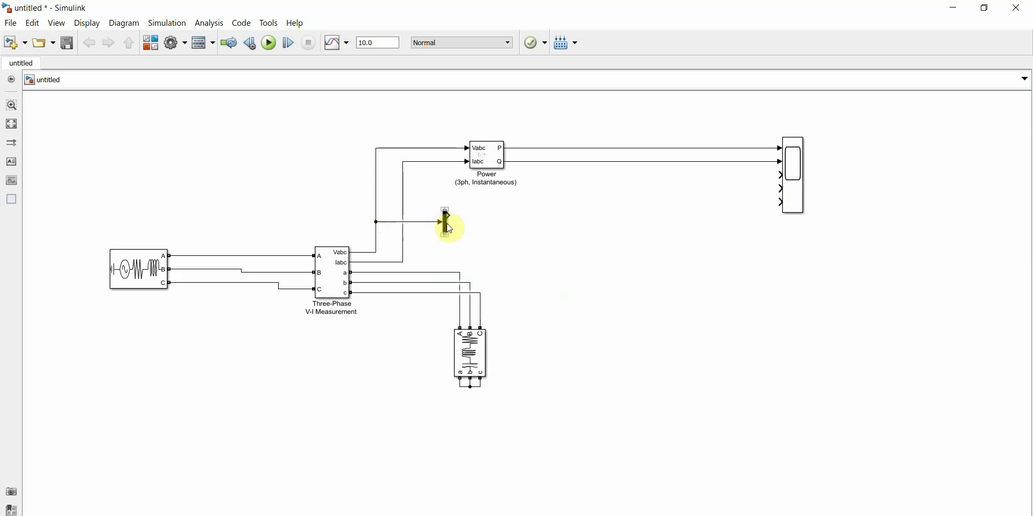
Set the Demux block's number of outputs to 3
double_click(447, 222)
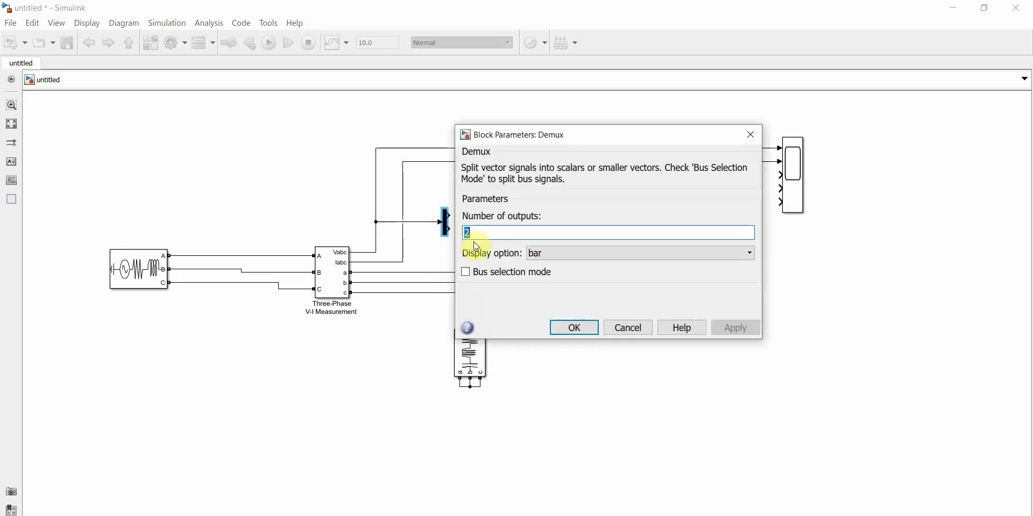
double_click(479, 235)
text(3)
key(Return)
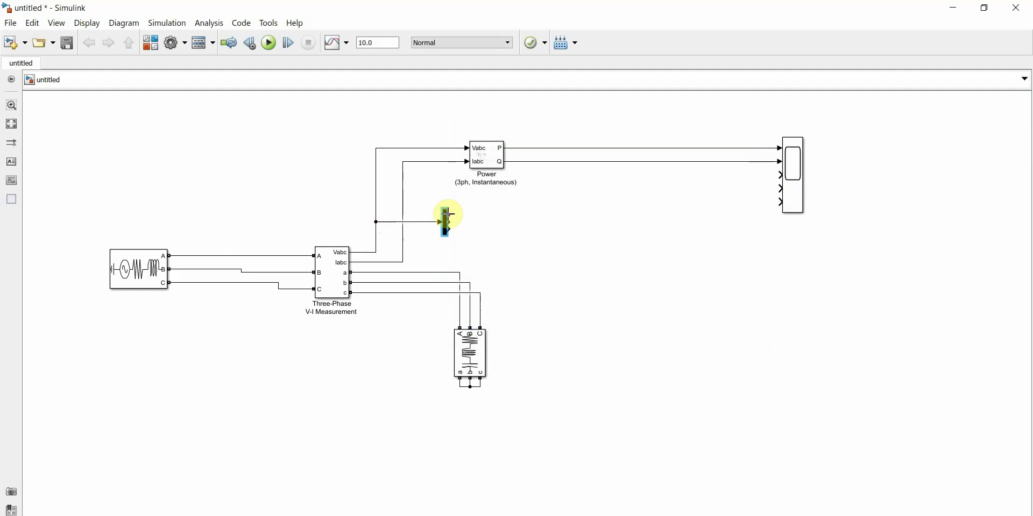
Connect the Demux's first output to the third Scope input
drag(450, 215, 781, 175)
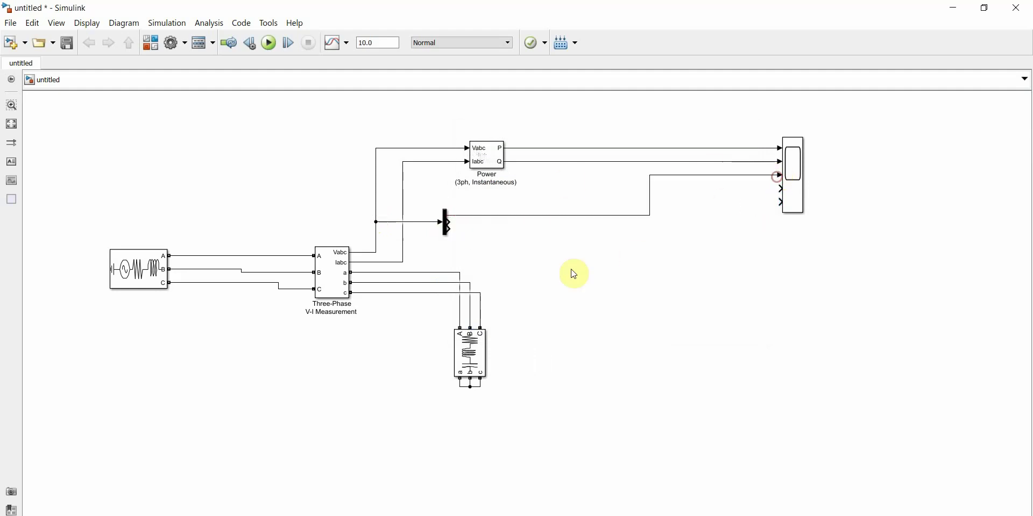
double_click(522, 274)
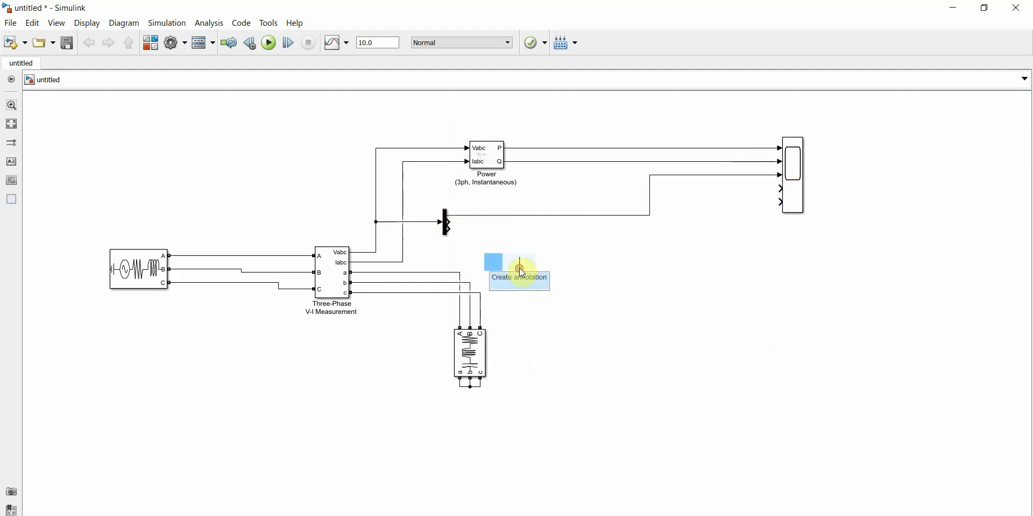
Duplicate the Demux directly below the original and feed the copy with a branch from the Iabc line
click(446, 230)
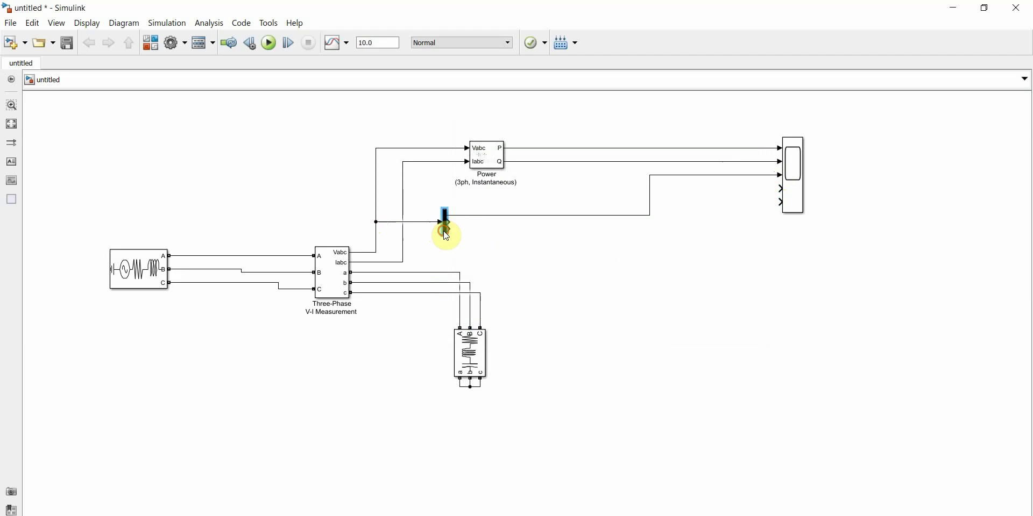
key(ctrl+c)
key(ctrl+v)
mouse_move(442, 252)
mouse_down()
mouse_move(403, 252)
mouse_move(768, 191)
mouse_move(623, 246)
mouse_up()
click(600, 246)
key(Delete)
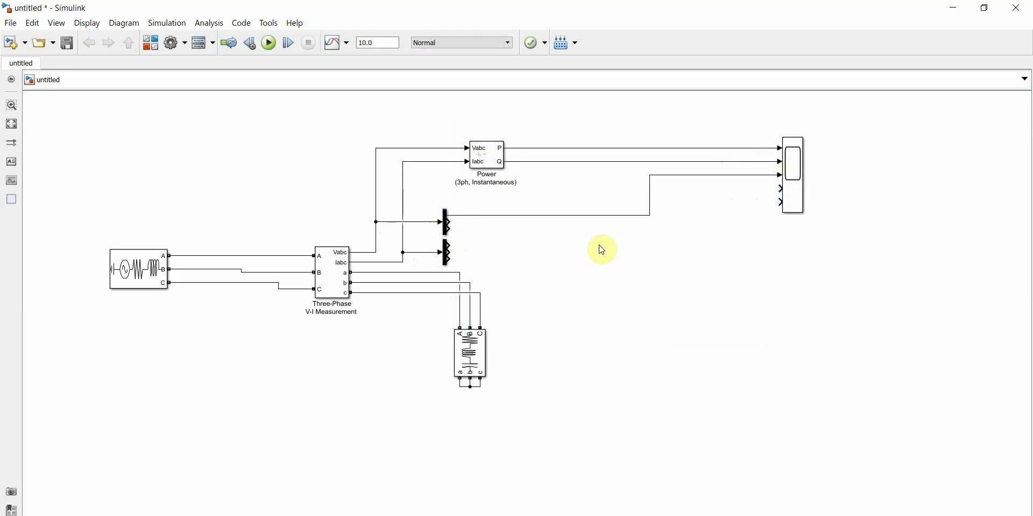
Delete the line between the upper Demux and the third Scope input, and add a Mux block beside the Demuxes
click(572, 217)
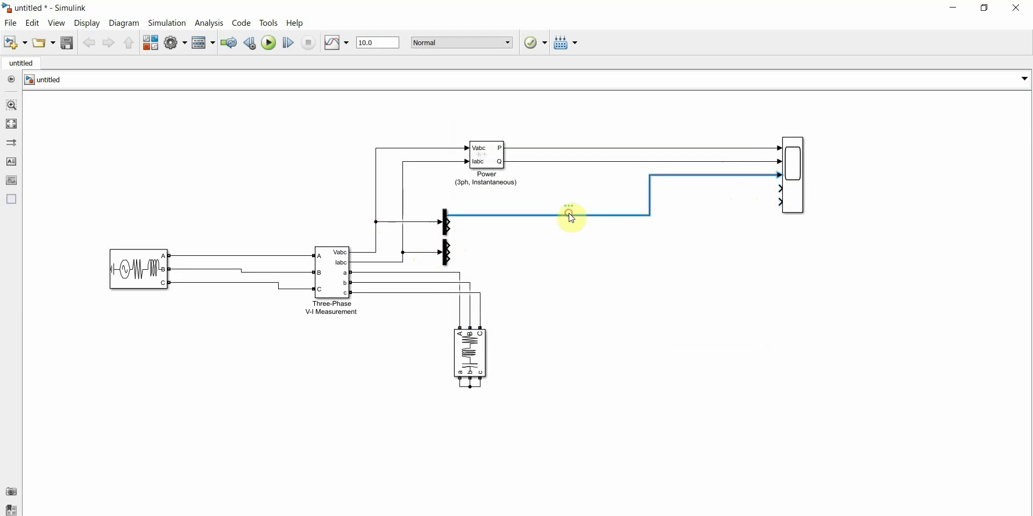
key(Delete)
double_click(572, 244)
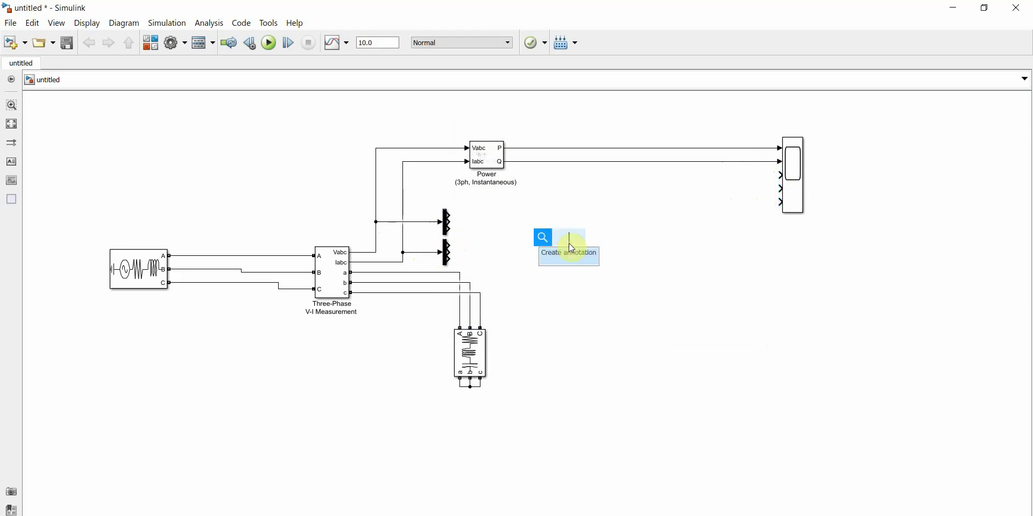
text(mux)
key(Return)
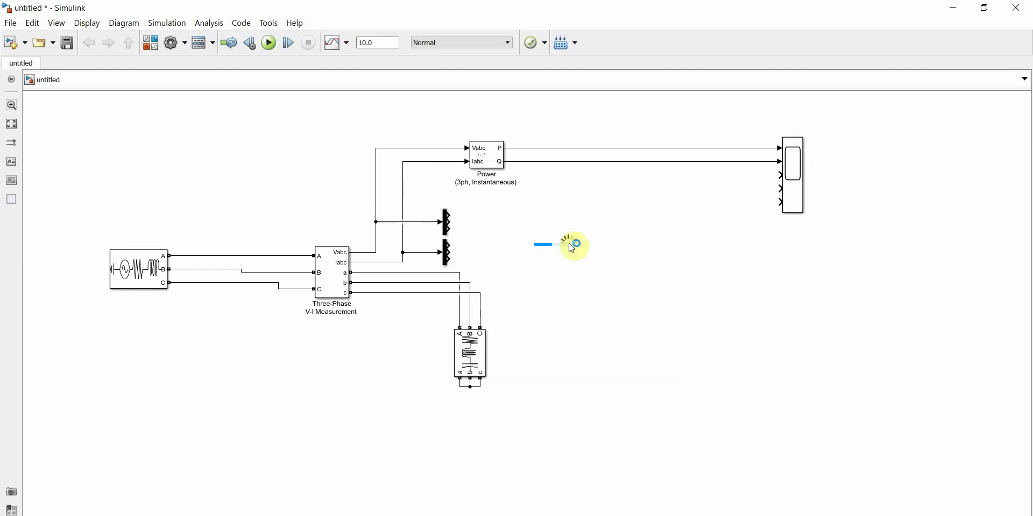
Connect the first output of each Demux to the Mux, and connect the Mux output to the third Scope input
drag(566, 237, 453, 215)
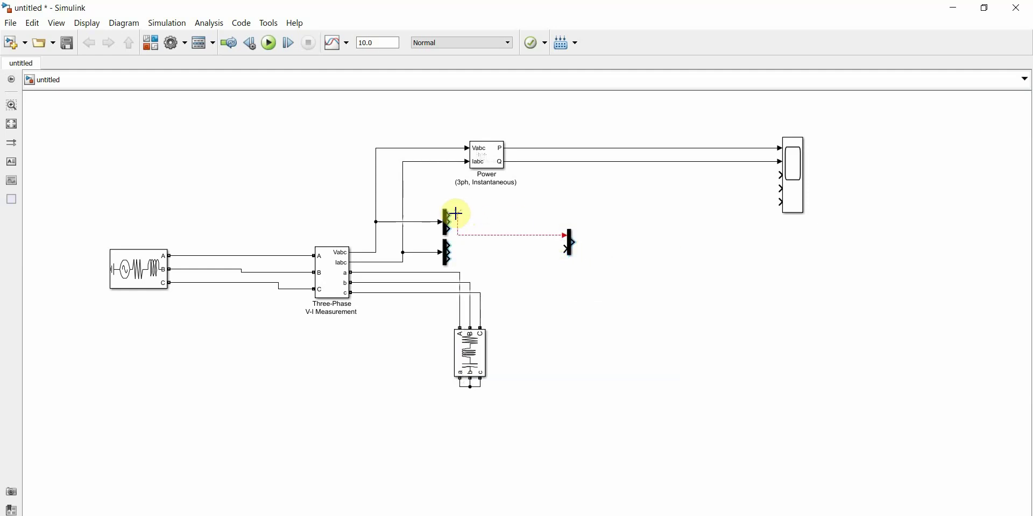
drag(451, 249, 786, 171)
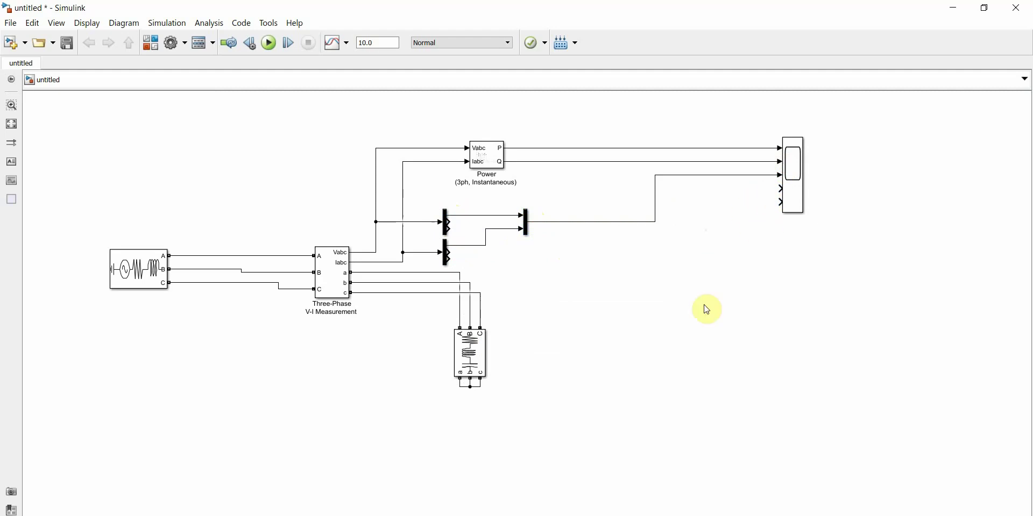
Set the Three-Phase Series RLC Branch's resistance to 2 ohms and its inductance to 10e-3 H
double_click(476, 353)
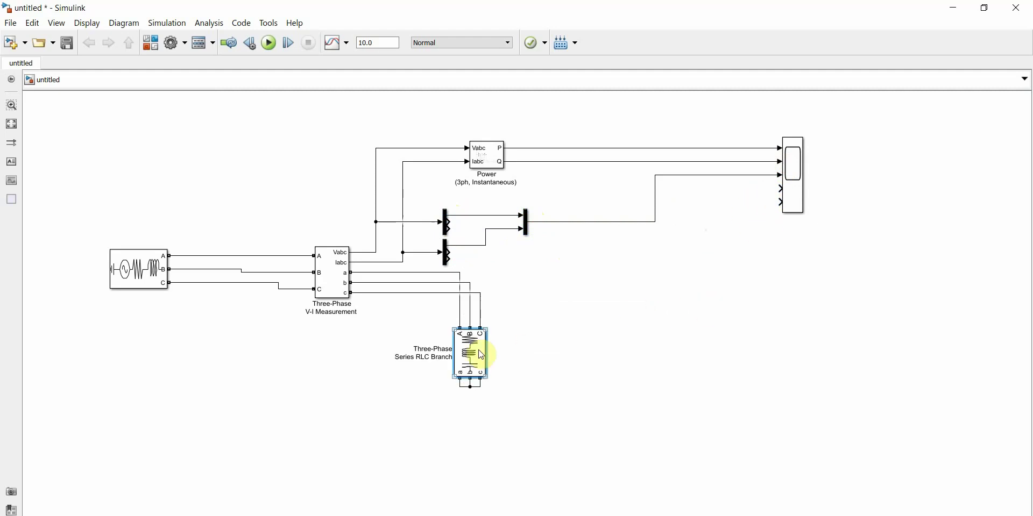
double_click(531, 355)
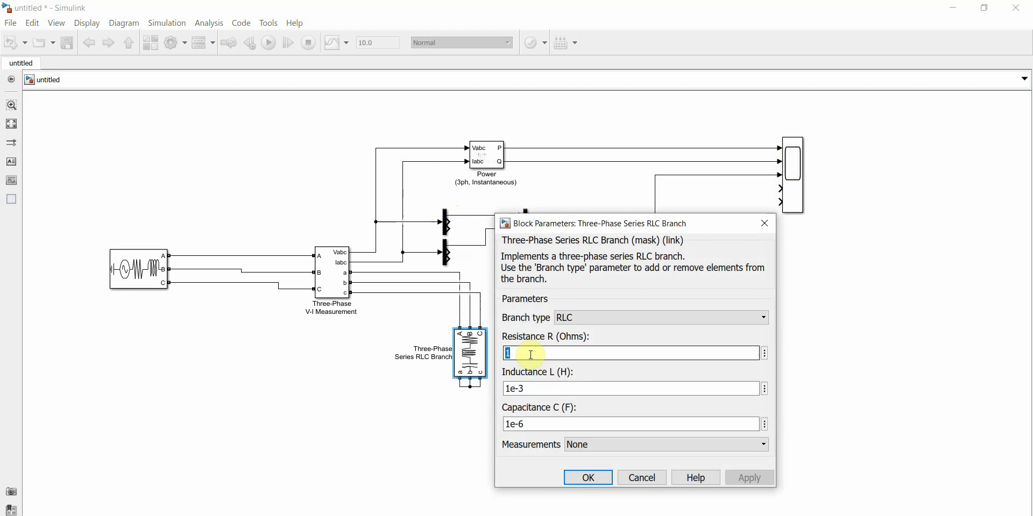
text(2)
double_click(513, 389)
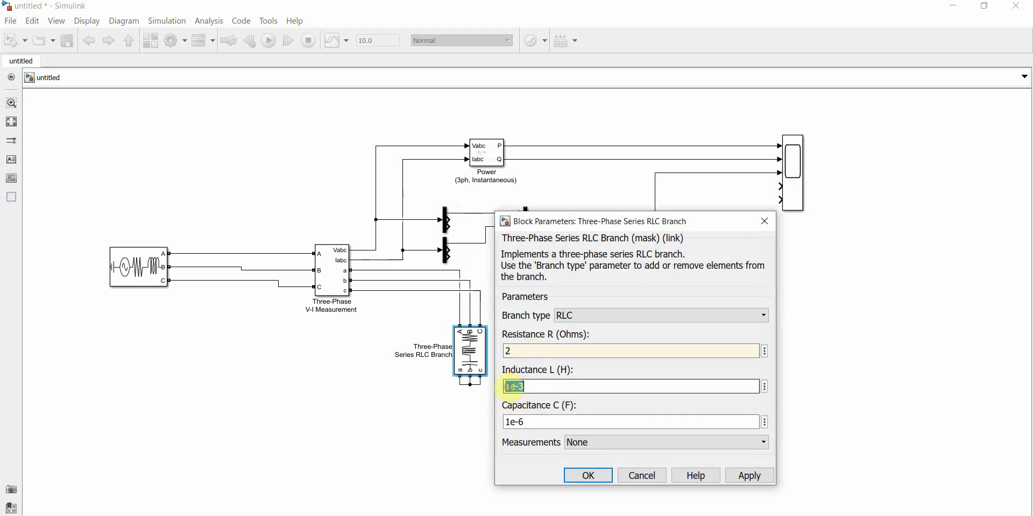
click(508, 387)
text(0)
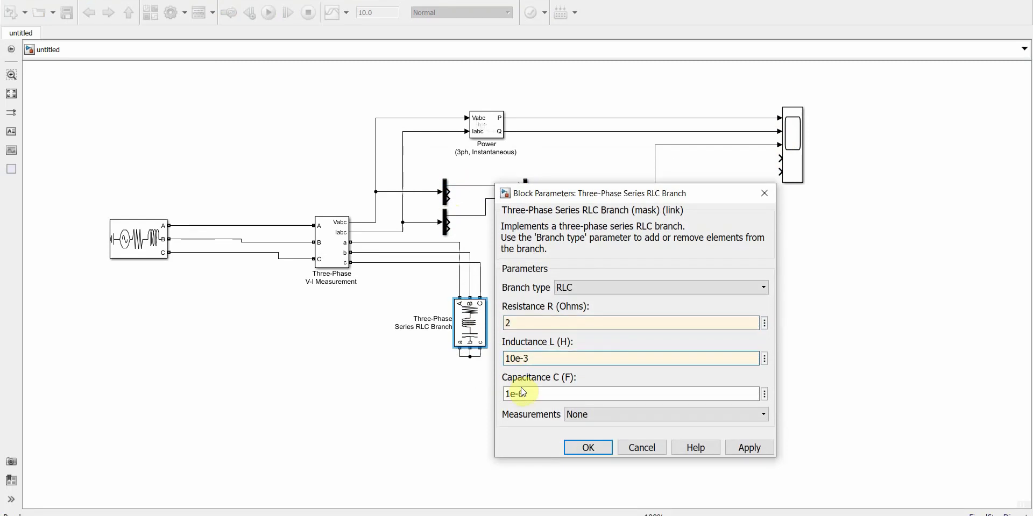
Change the three-phase load's branch type to RL and apply the block parameters
double_click(522, 393)
click(703, 285)
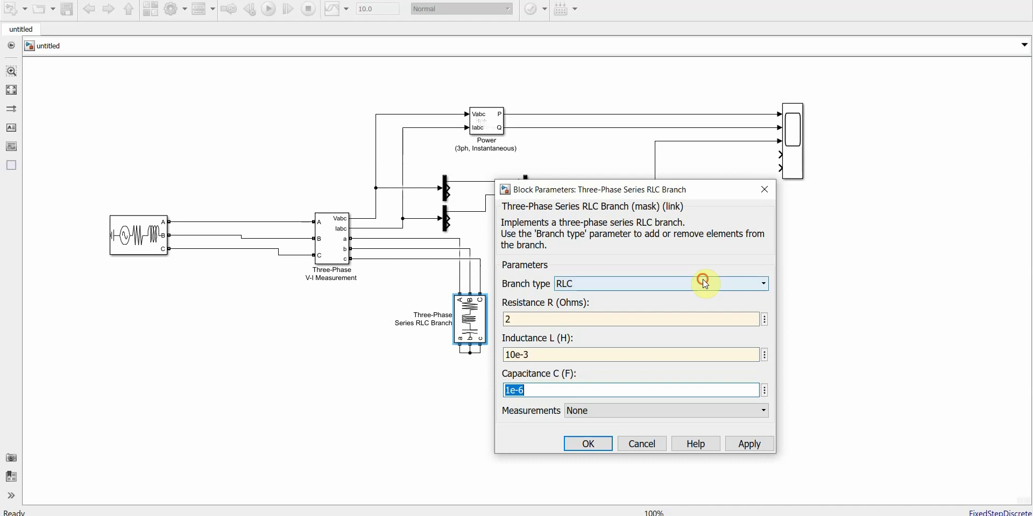
click(581, 345)
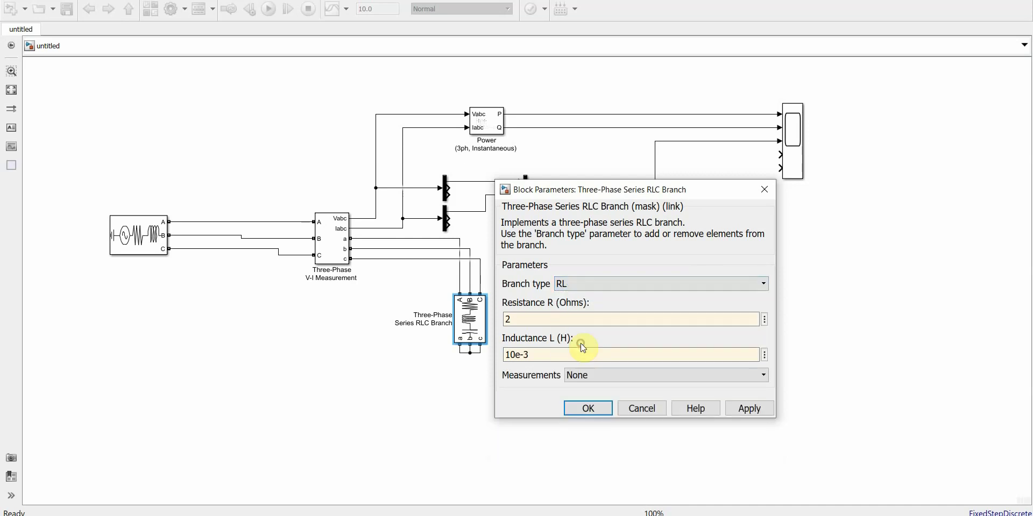
click(749, 408)
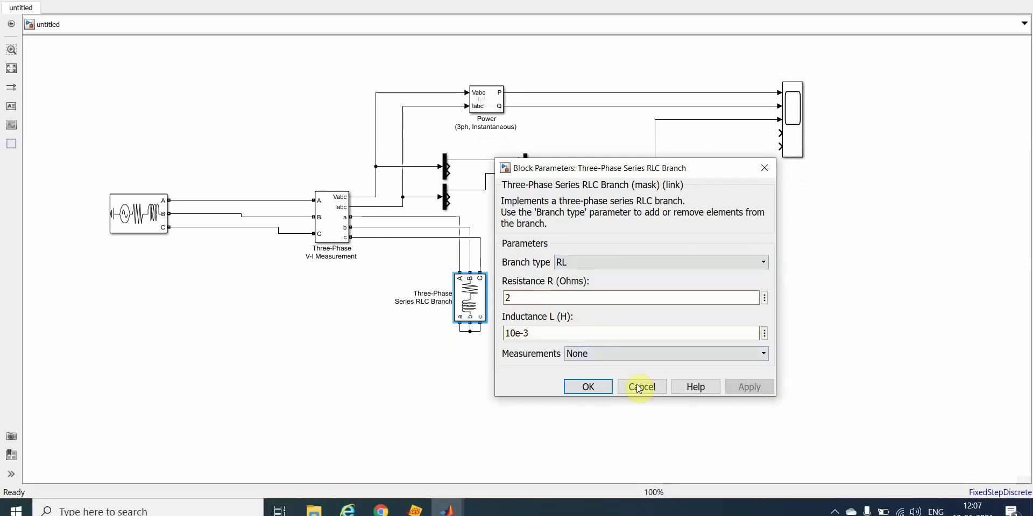
click(598, 387)
Add a powergui block above the three-phase source
double_click(169, 113)
text(p)
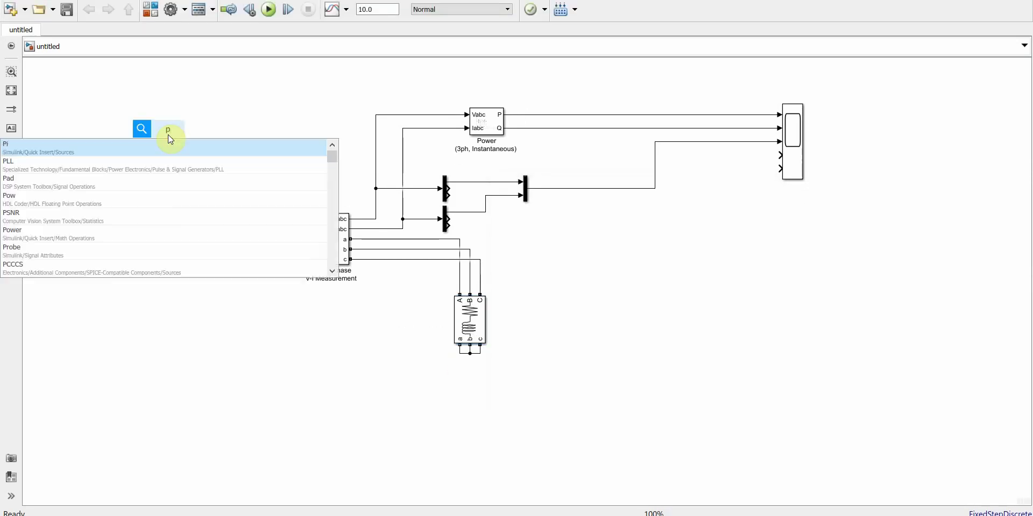
text(owergui)
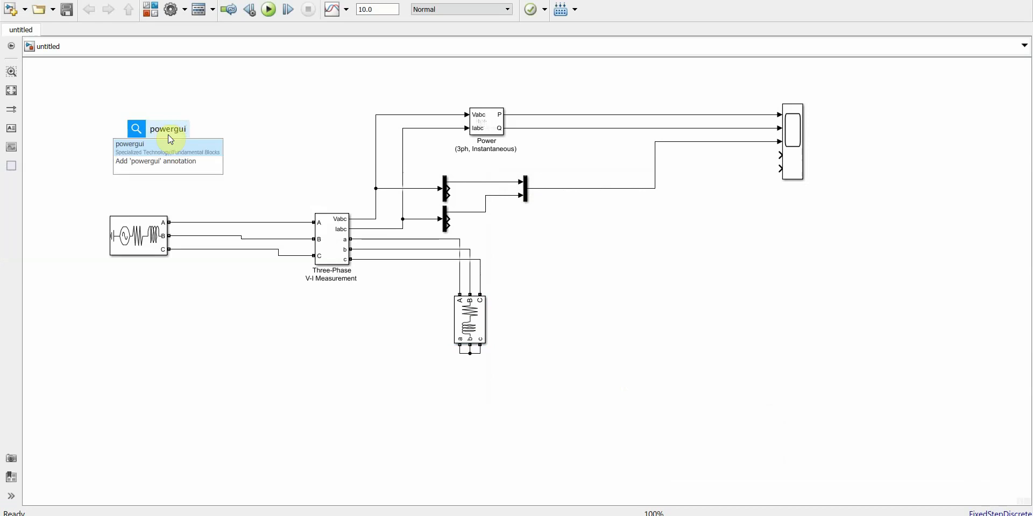
key(Return)
Set the powergui block's simulation type to Discrete with a sample time of 50e-6 s
double_click(170, 140)
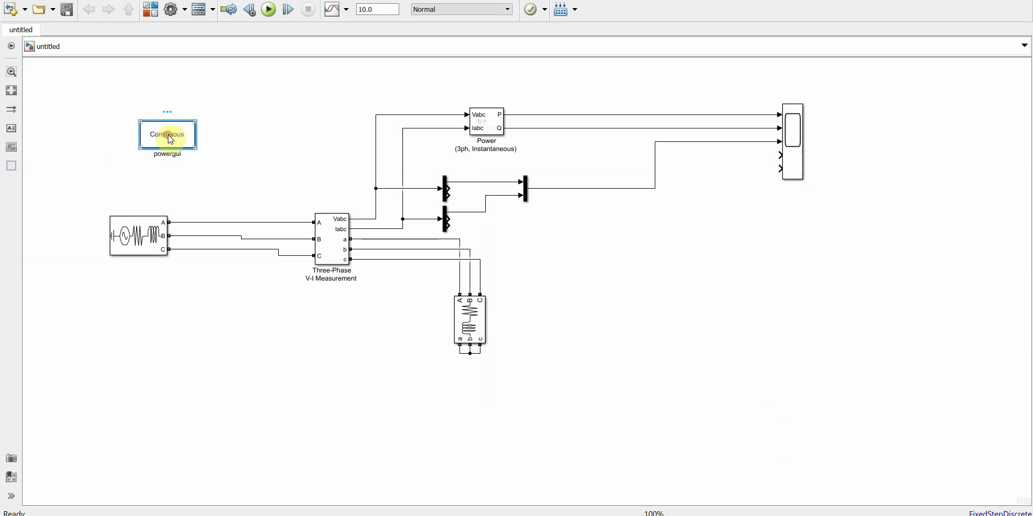
click(417, 73)
click(357, 129)
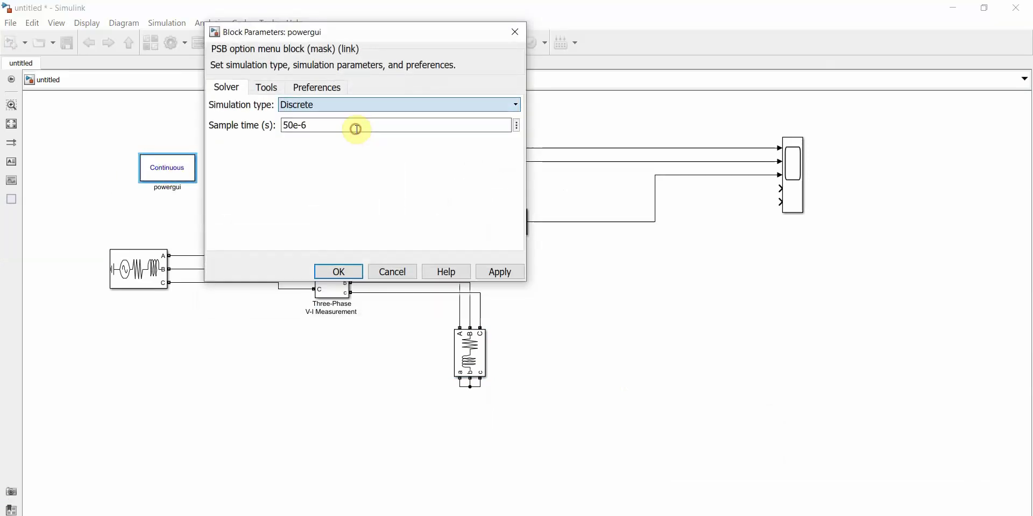
double_click(357, 127)
click(499, 270)
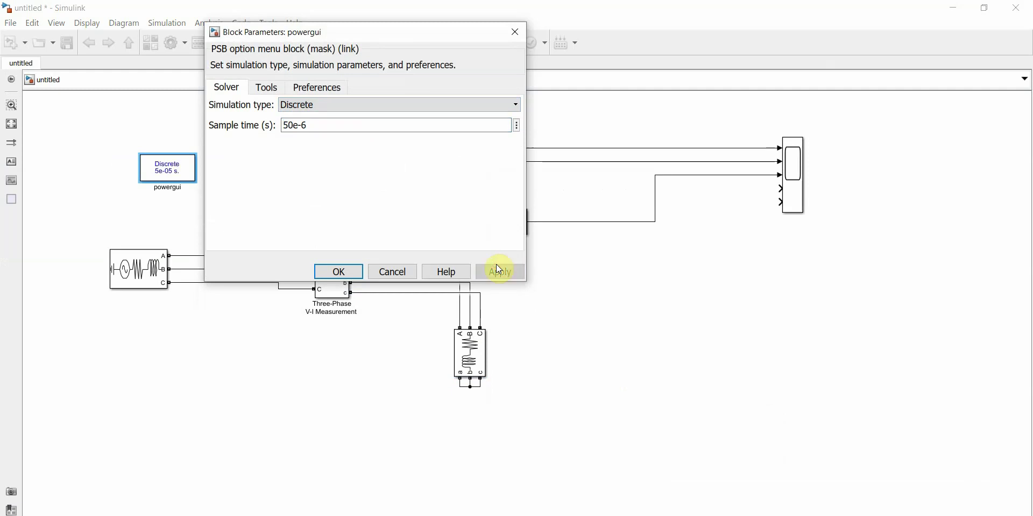
click(340, 272)
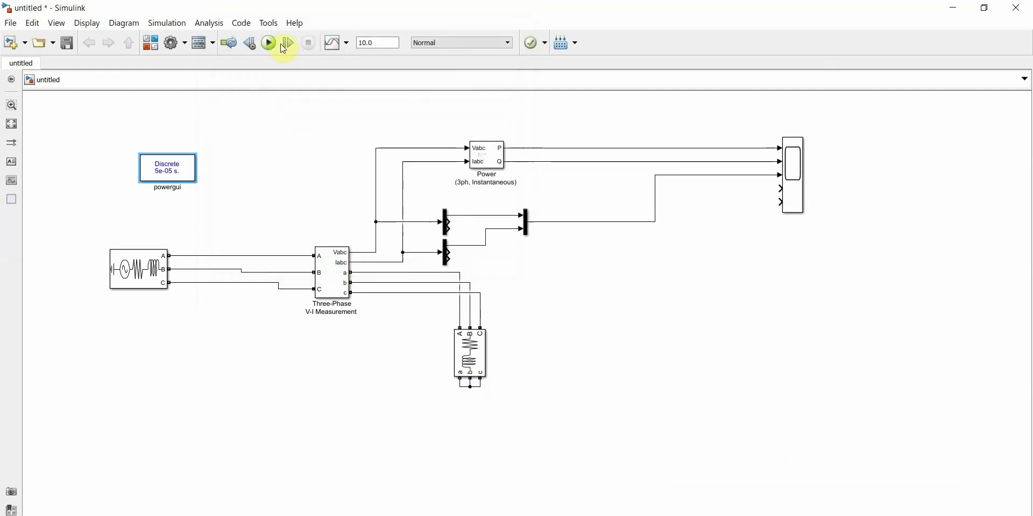
Check the solver settings in the model's configuration parameters and run the simulation
click(170, 44)
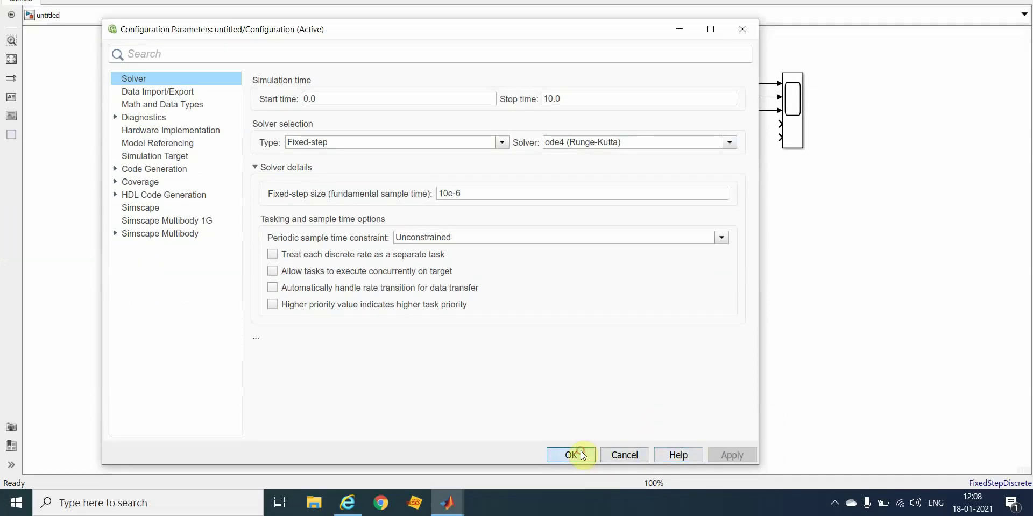
click(580, 451)
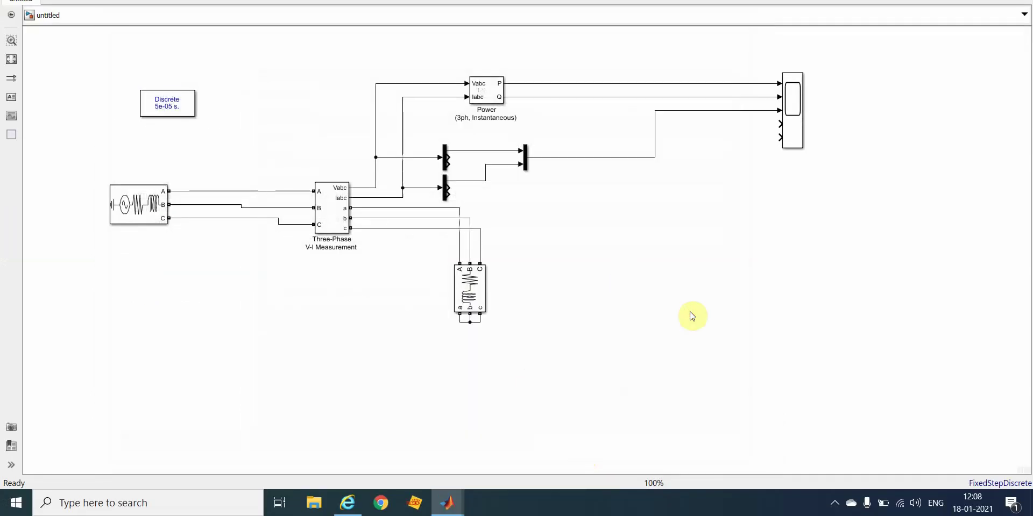
click(269, 43)
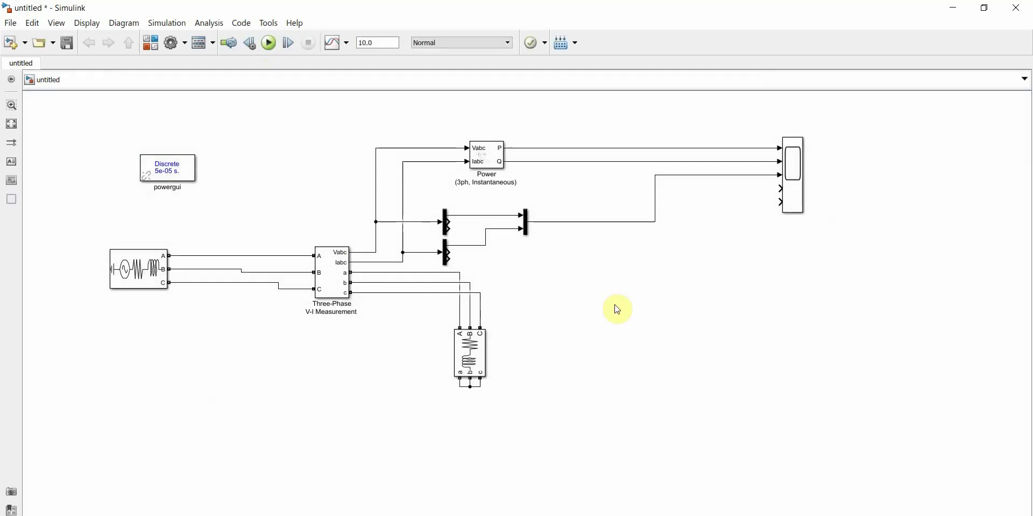
Open the Scope, maximize its window and scale its axes to fit the signals
click(794, 204)
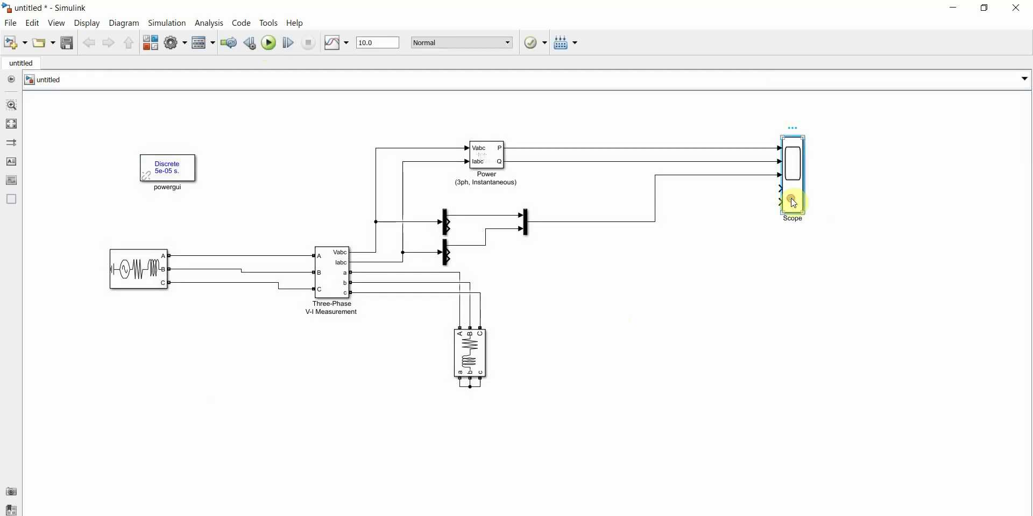
double_click(794, 204)
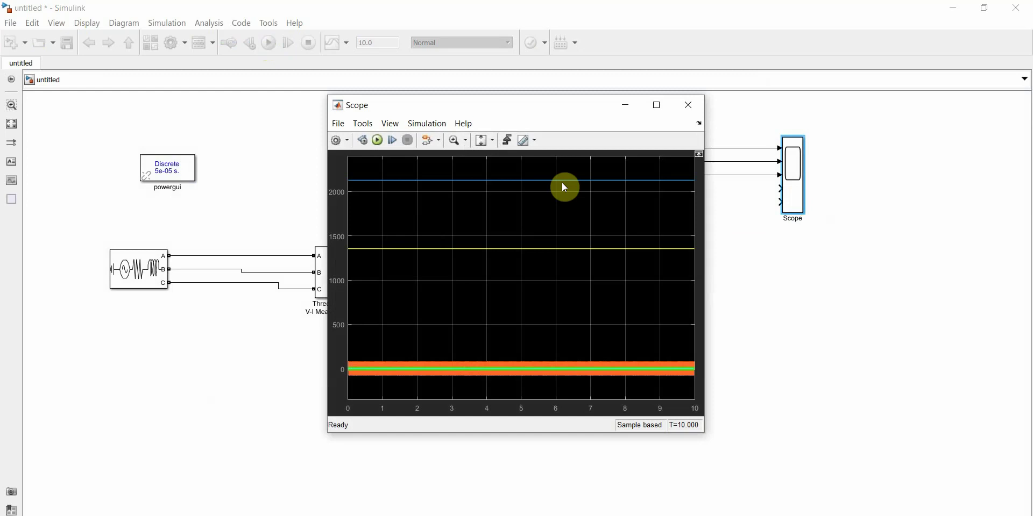
click(493, 142)
click(482, 175)
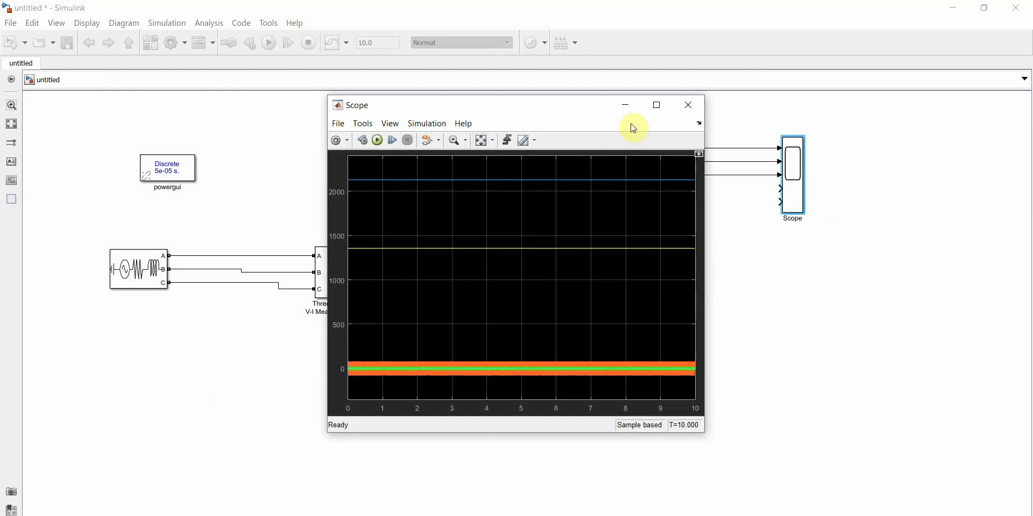
click(657, 106)
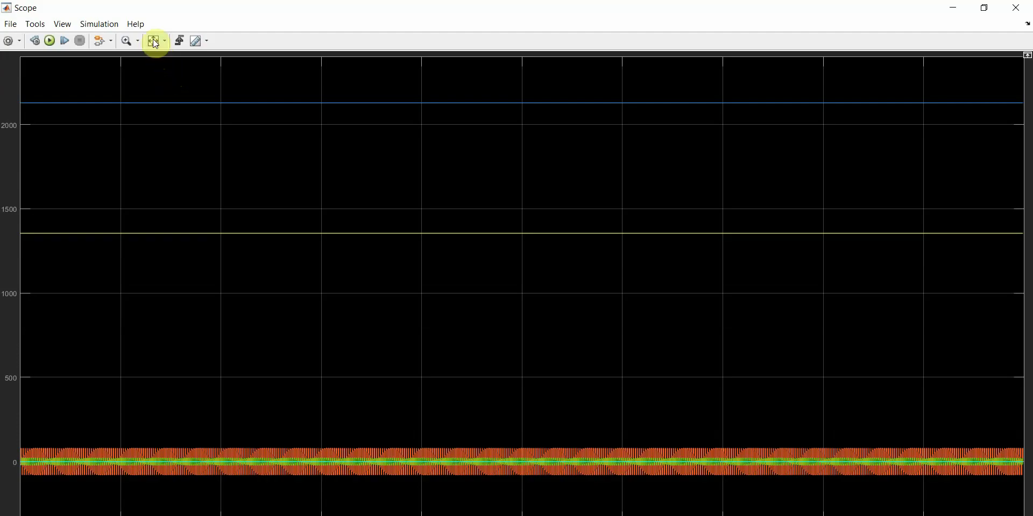
click(154, 41)
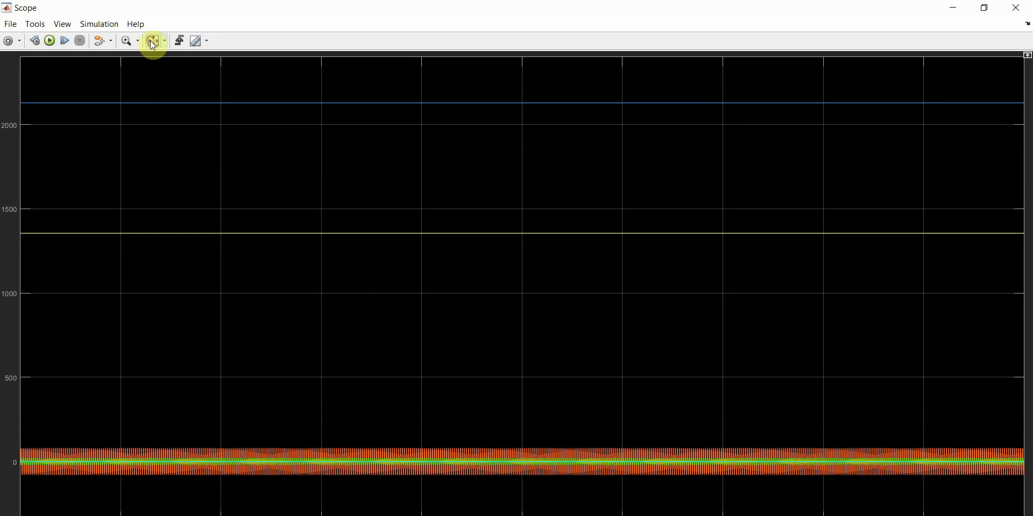
click(165, 42)
click(155, 57)
Zoom in along the Scope's time axis on the voltage and current waveforms near 1.57 s
click(138, 46)
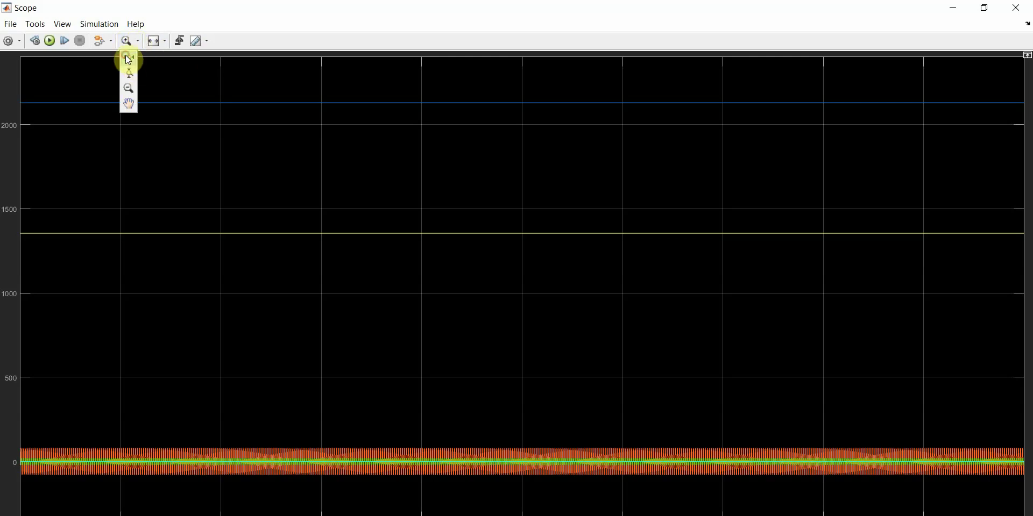
click(128, 59)
click(247, 406)
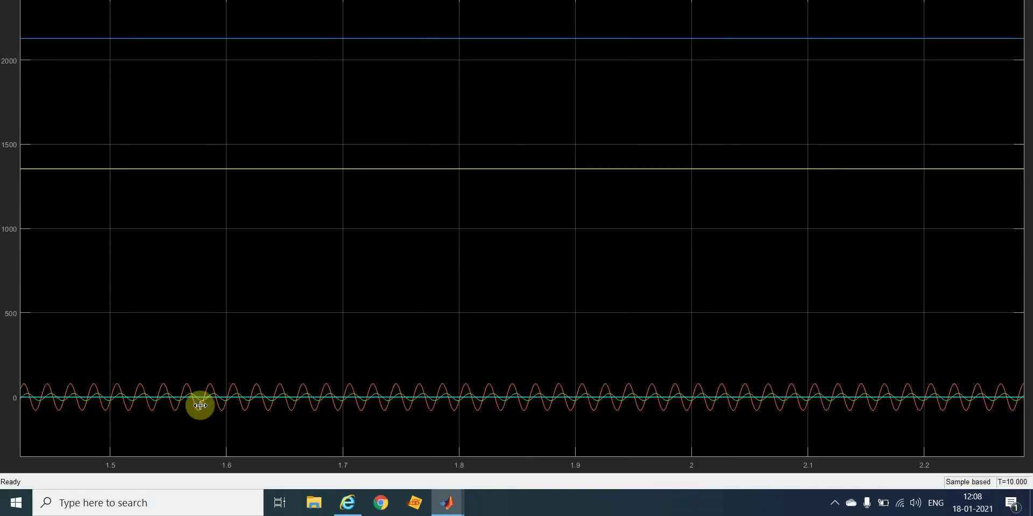
click(207, 400)
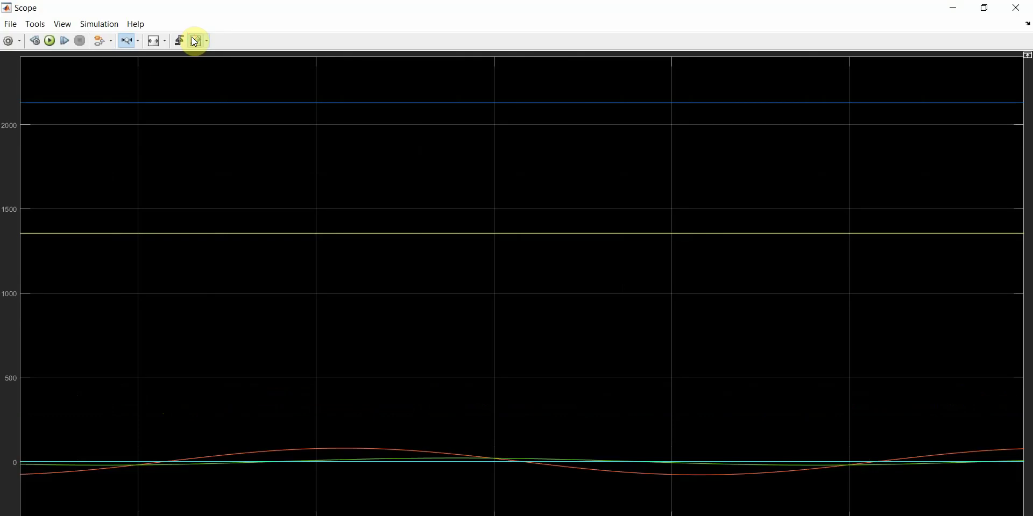
click(195, 42)
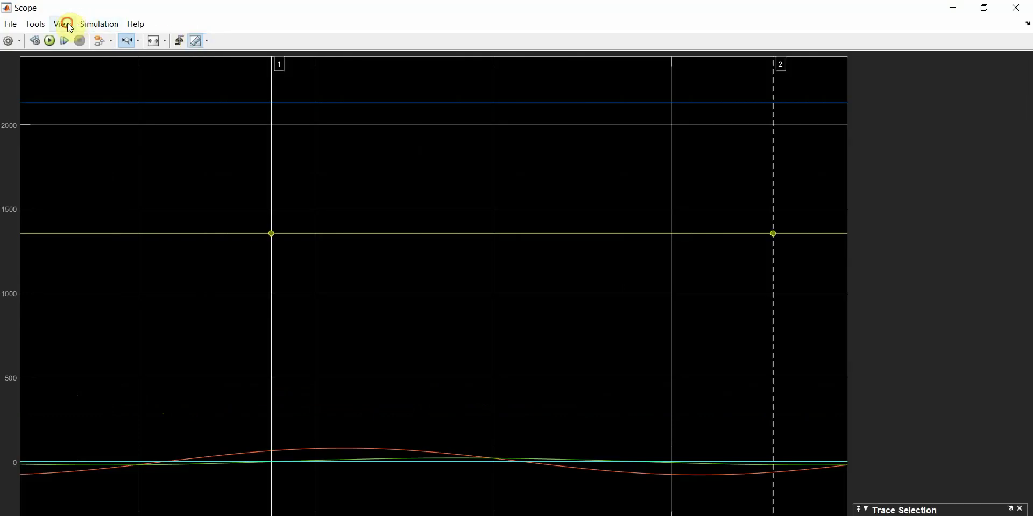
click(99, 23)
click(195, 43)
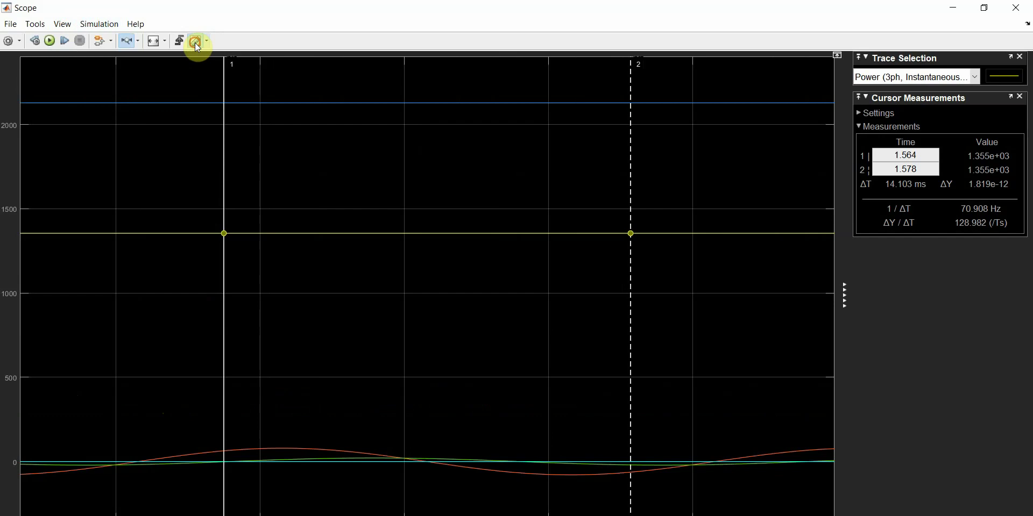
Set the Scope's time span to 0.1 in its configuration properties
click(63, 24)
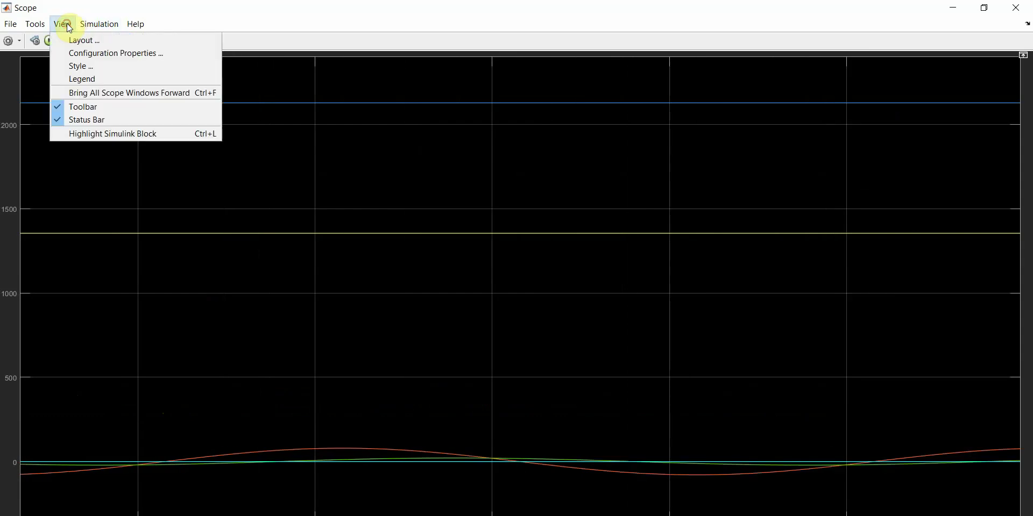
click(101, 56)
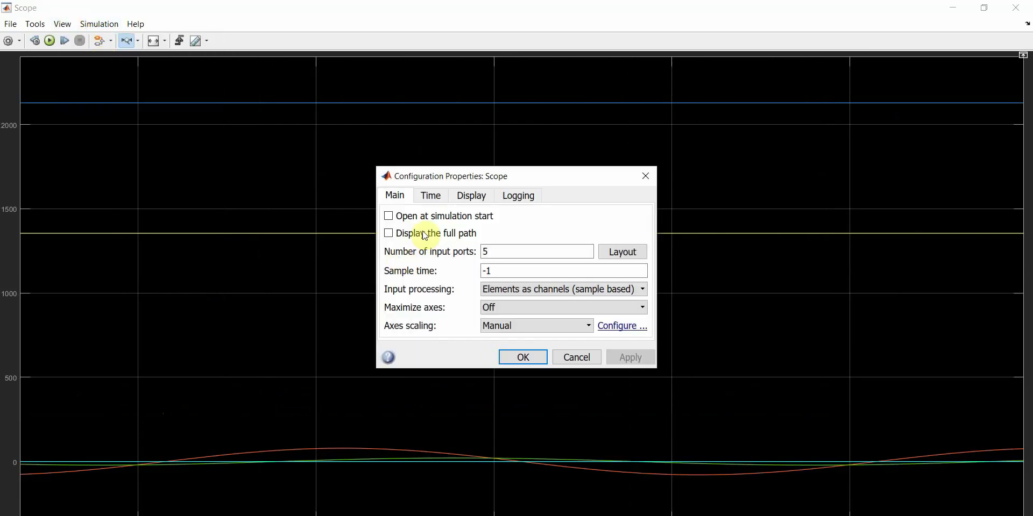
click(440, 198)
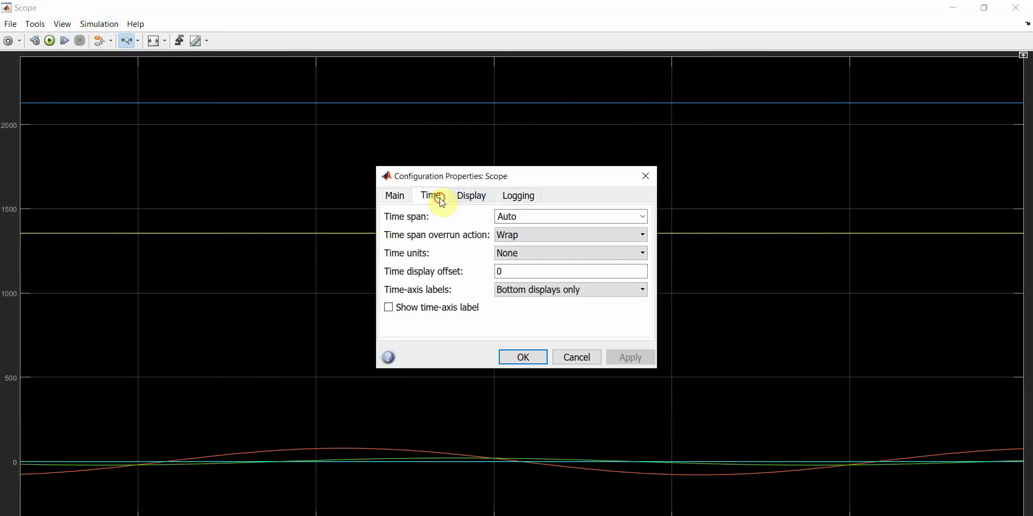
double_click(525, 216)
text(0.1)
key(Return)
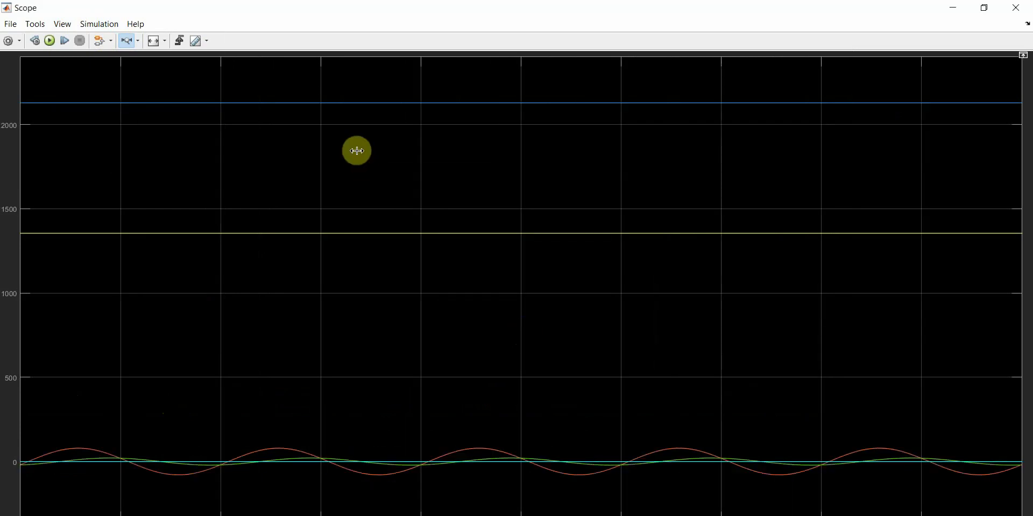
Arrange the Scope displays in a layout of three rows by two columns and rerun the simulation
click(21, 41)
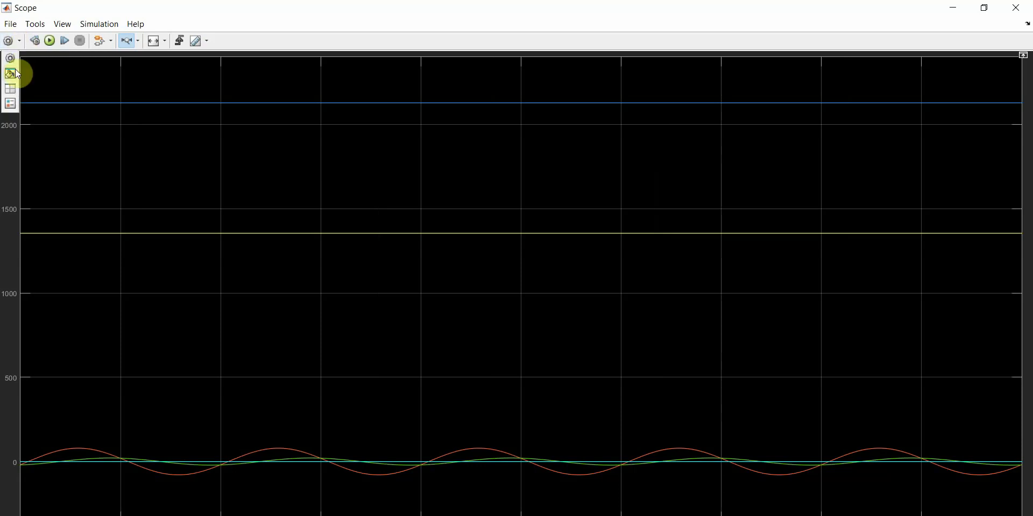
click(11, 87)
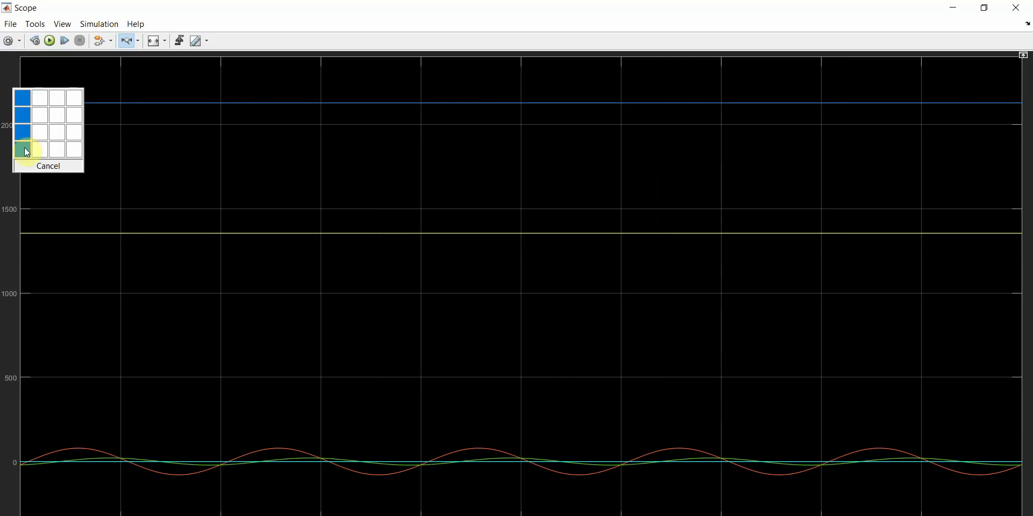
click(42, 134)
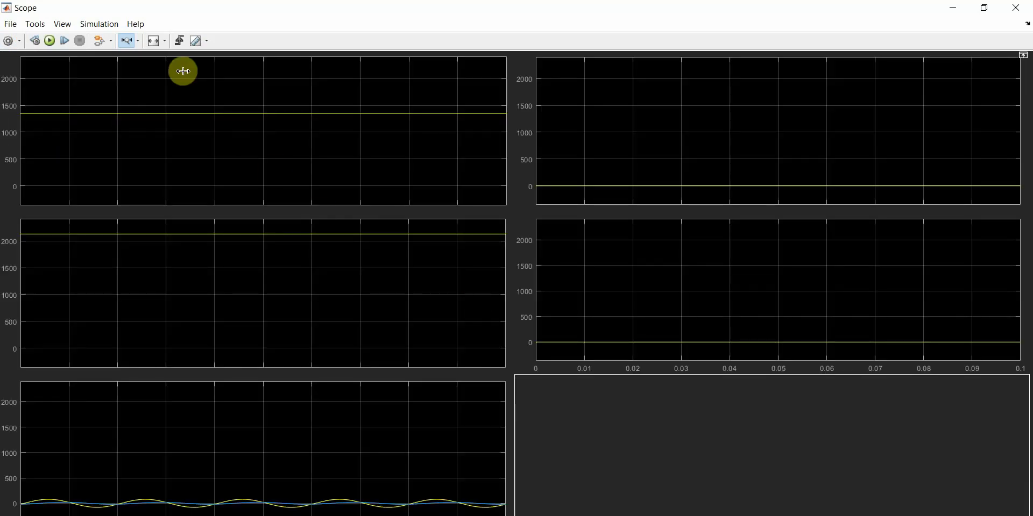
click(50, 41)
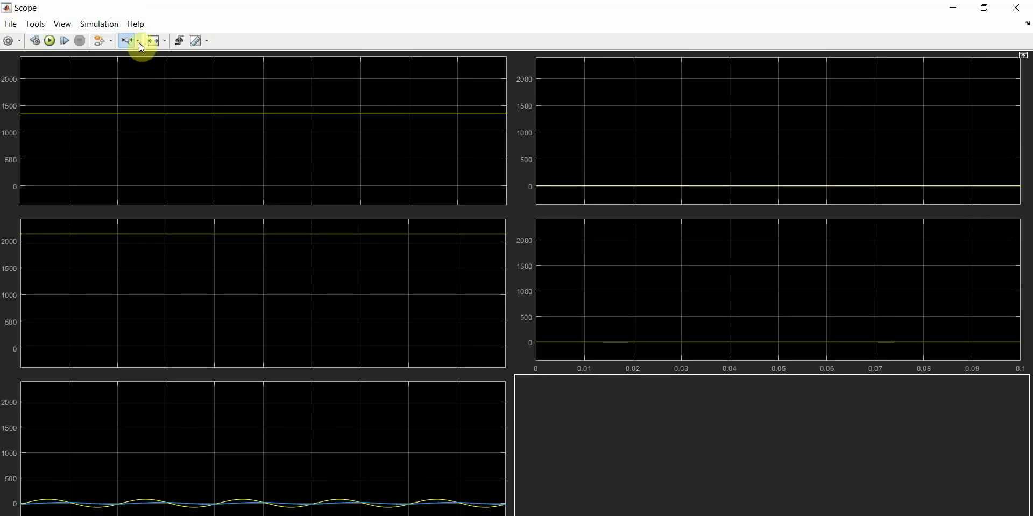
Zoom in along the vertical axis of the voltage and current display to roughly ±100, and close the Scope
click(138, 41)
click(133, 76)
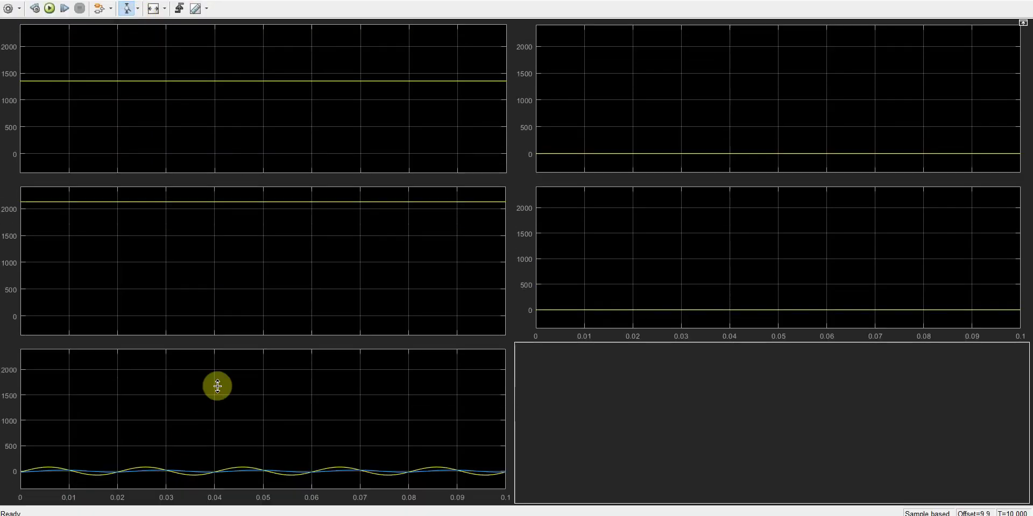
drag(208, 481, 210, 515)
drag(210, 464, 212, 466)
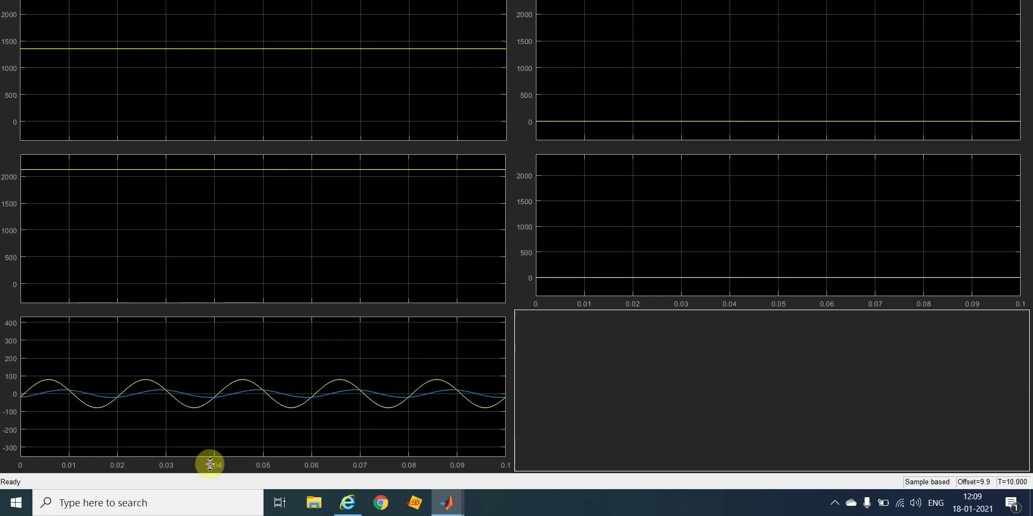
drag(215, 353, 214, 448)
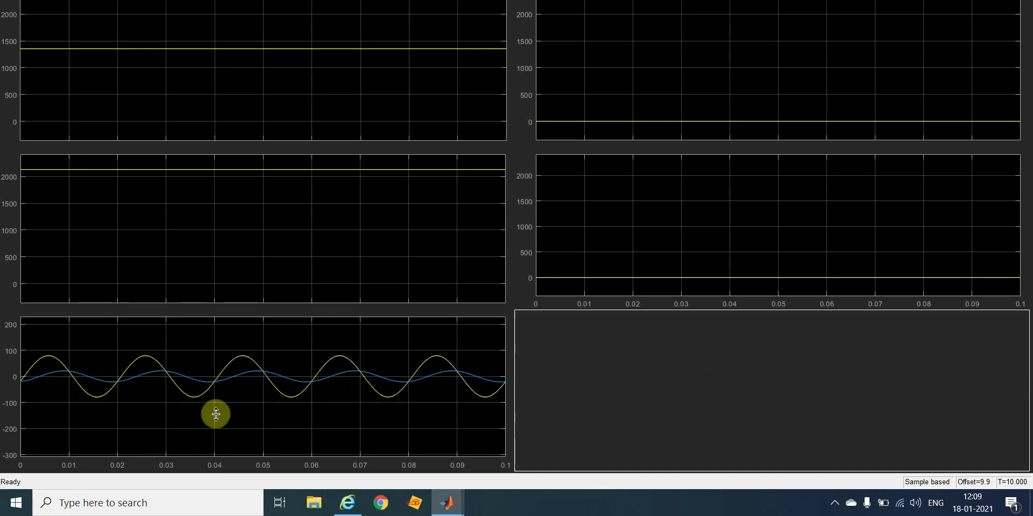
drag(214, 345, 218, 415)
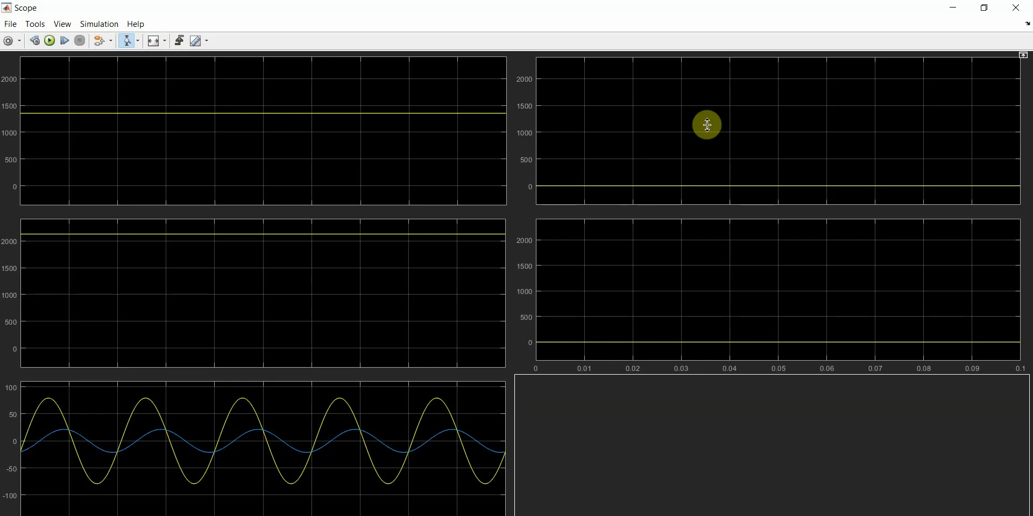
click(1016, 15)
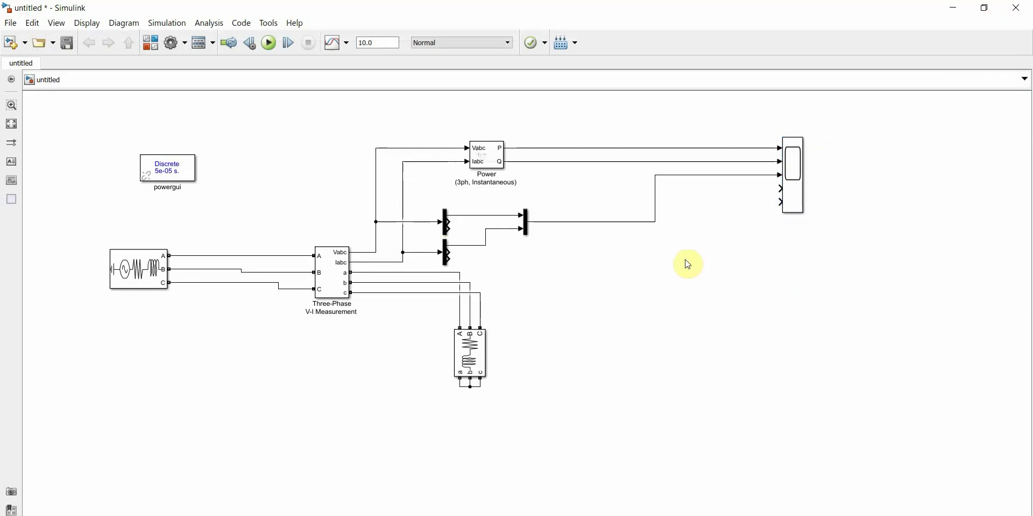
Add an Fcn block and place it above the P signal line, between the Power block and the Scope
double_click(600, 295)
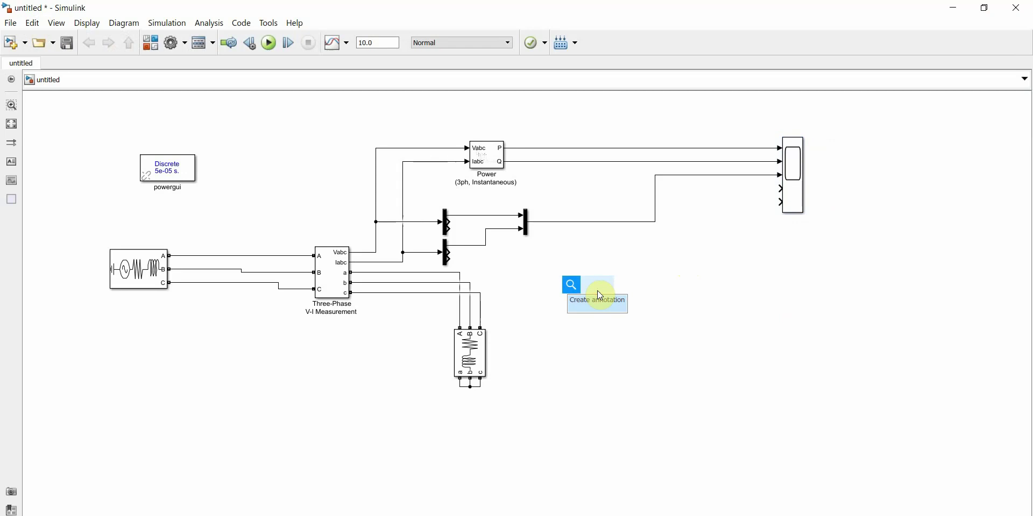
text(fcn)
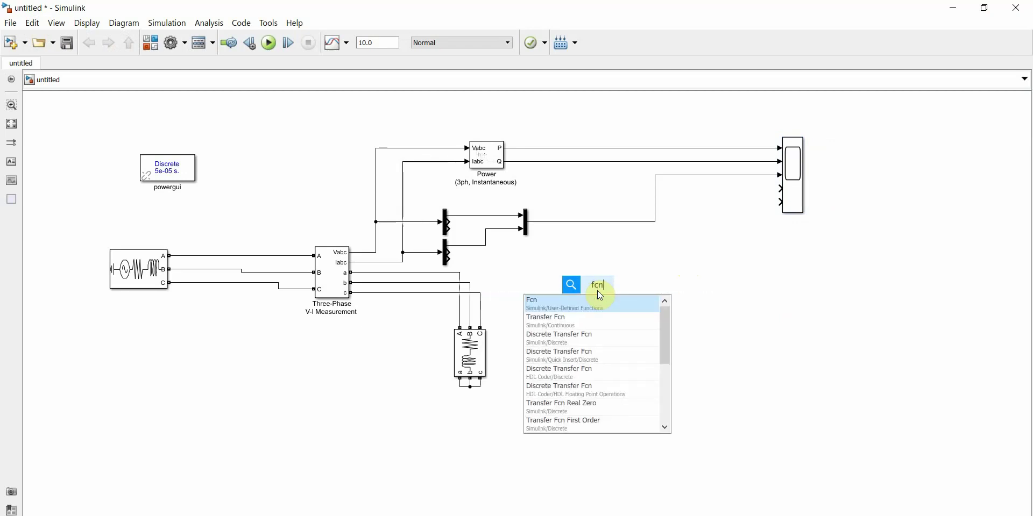
key(Return)
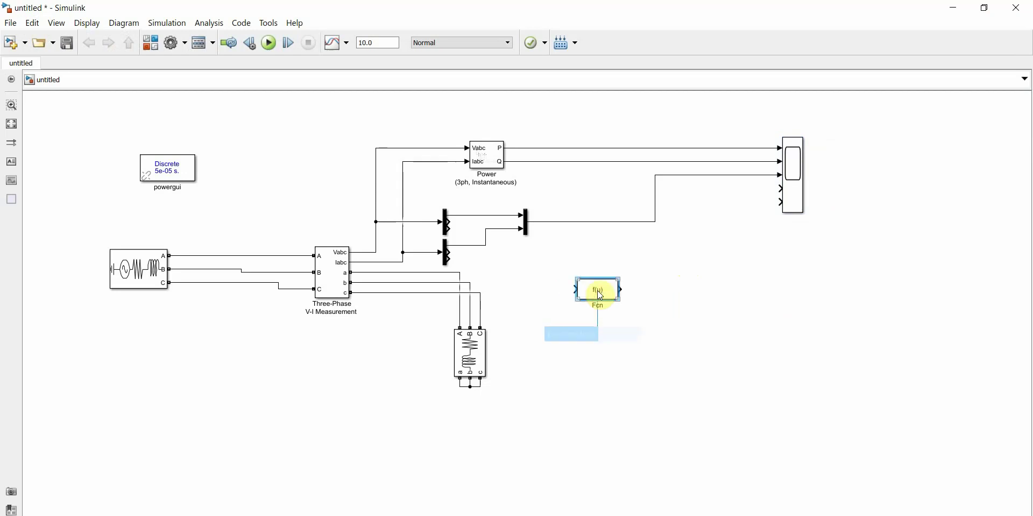
drag(601, 295, 673, 121)
click(552, 182)
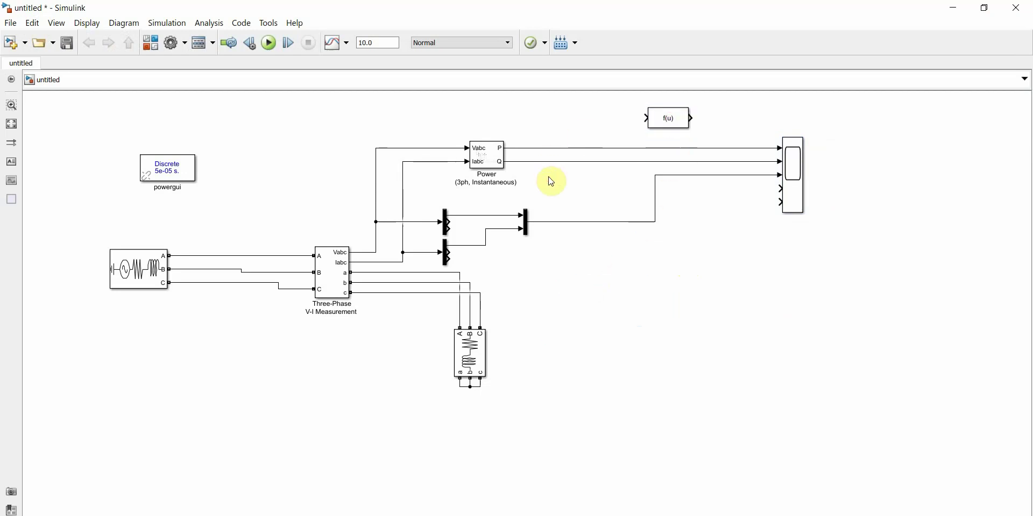
Copy the two-input Mux ahead of the Fcn block, and feed it with branches from the Power block's P and Q outputs
click(529, 226)
mouse_move(529, 226)
mouse_down()
mouse_move(526, 116)
mouse_move(609, 122)
mouse_move(541, 149)
mouse_up()
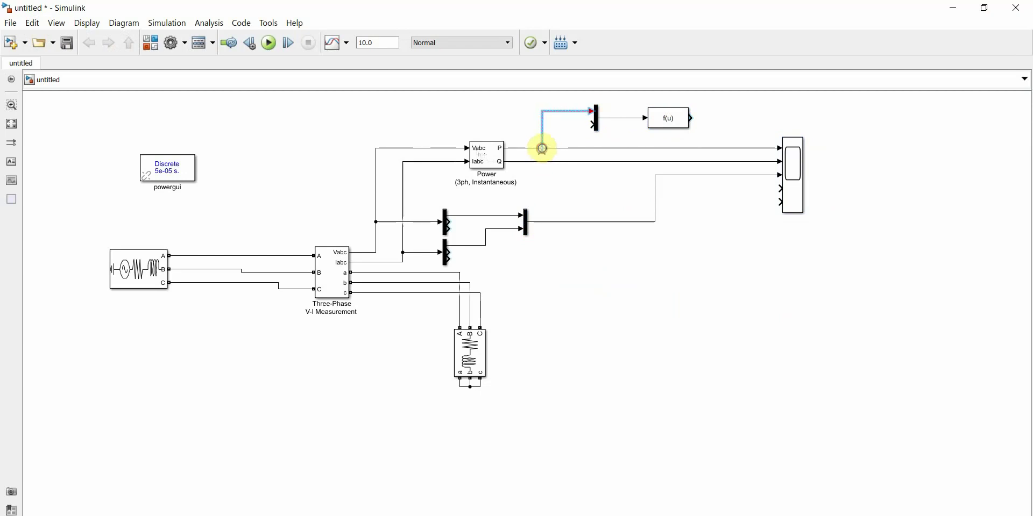
key(Delete)
drag(594, 111, 536, 148)
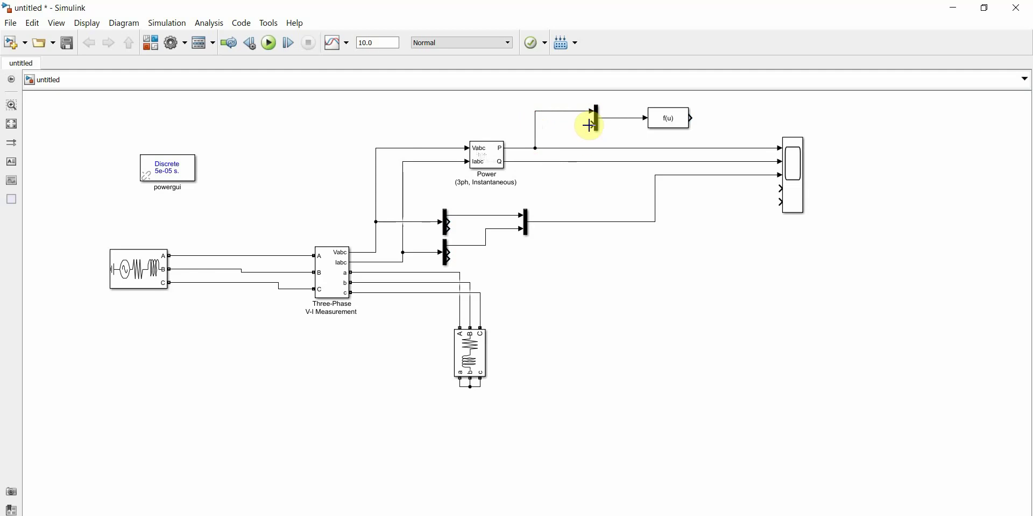
drag(591, 125, 560, 162)
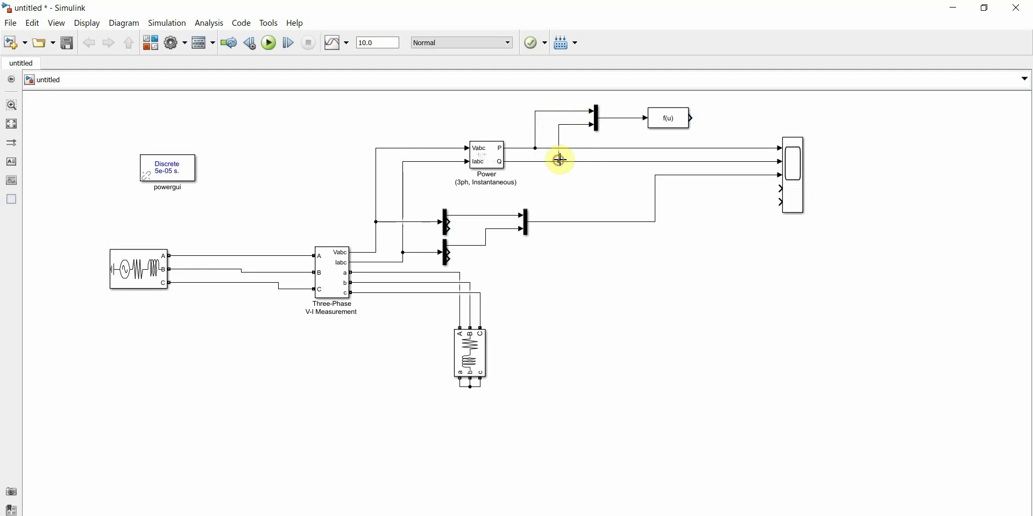
Set the Fcn block's expression to u(1)/sqrt((u(1))^2+(u(2))^2)
click(667, 127)
double_click(668, 127)
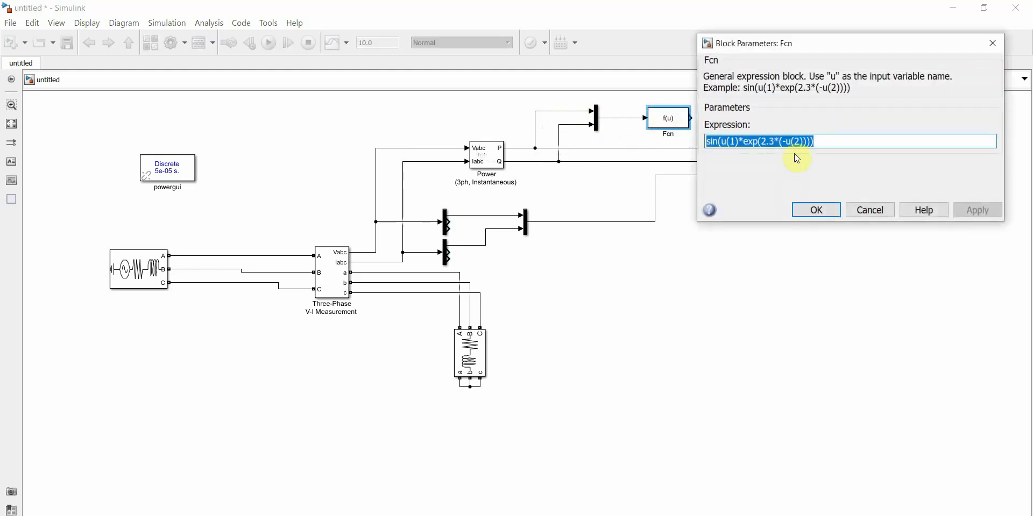
key(BackSpace)
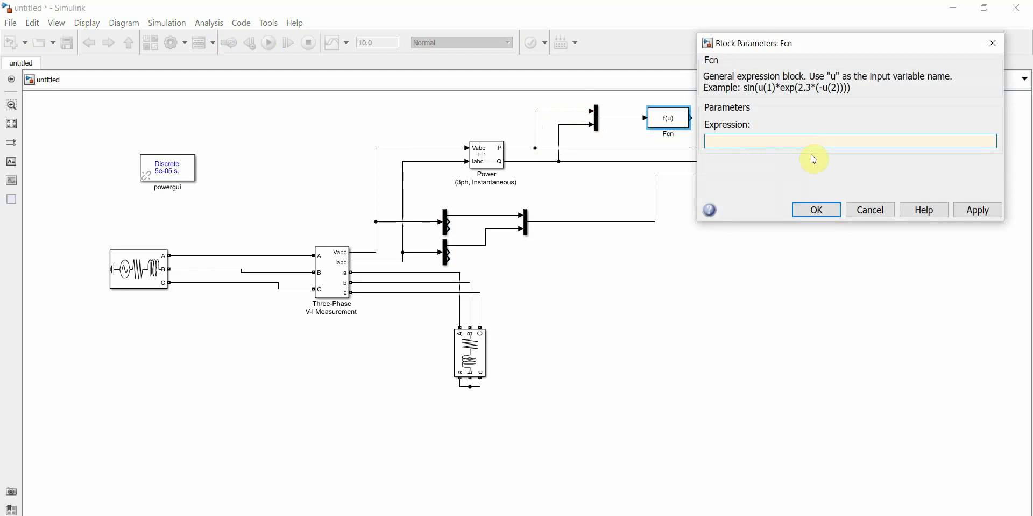
text(u(1))
text(/sqrt()
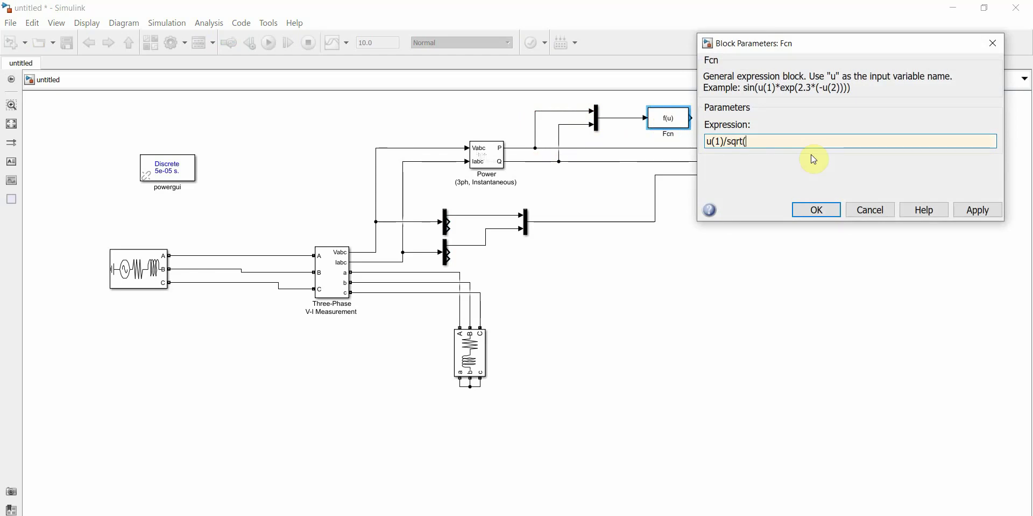
text(()
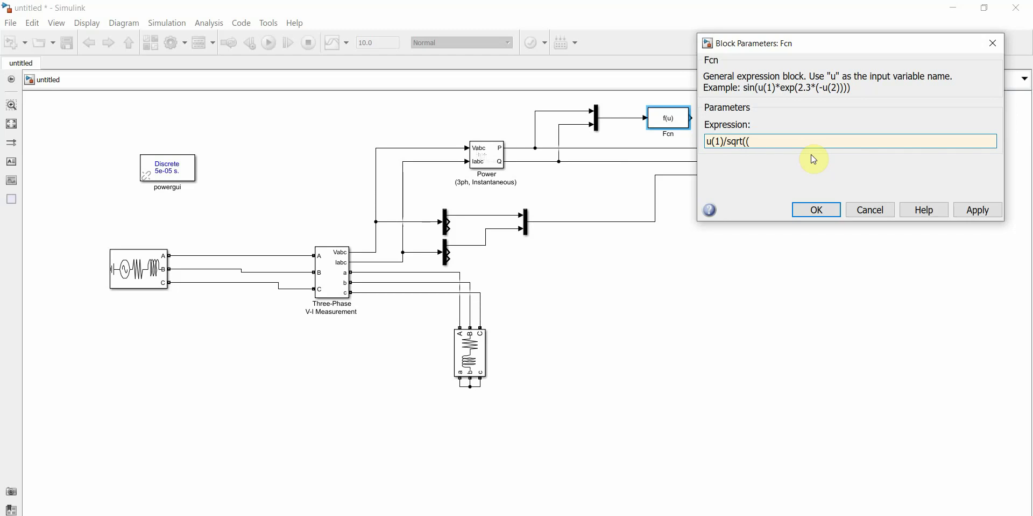
text(u(1))^2+(u(2))^)
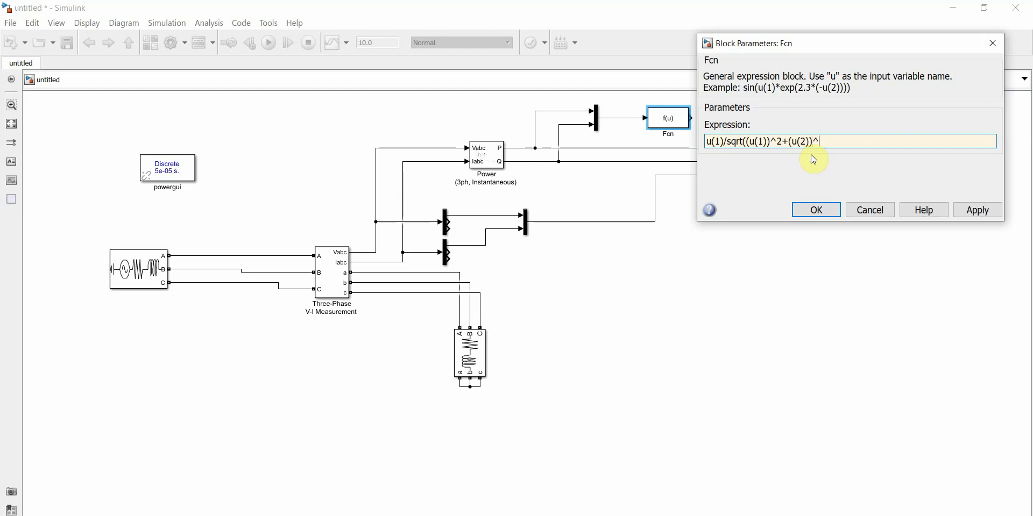
text(2))
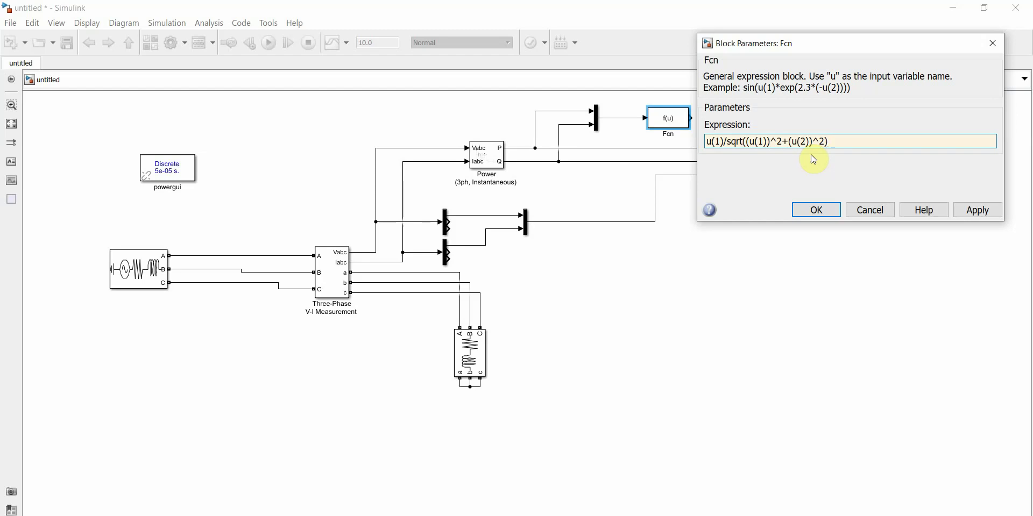
key(Return)
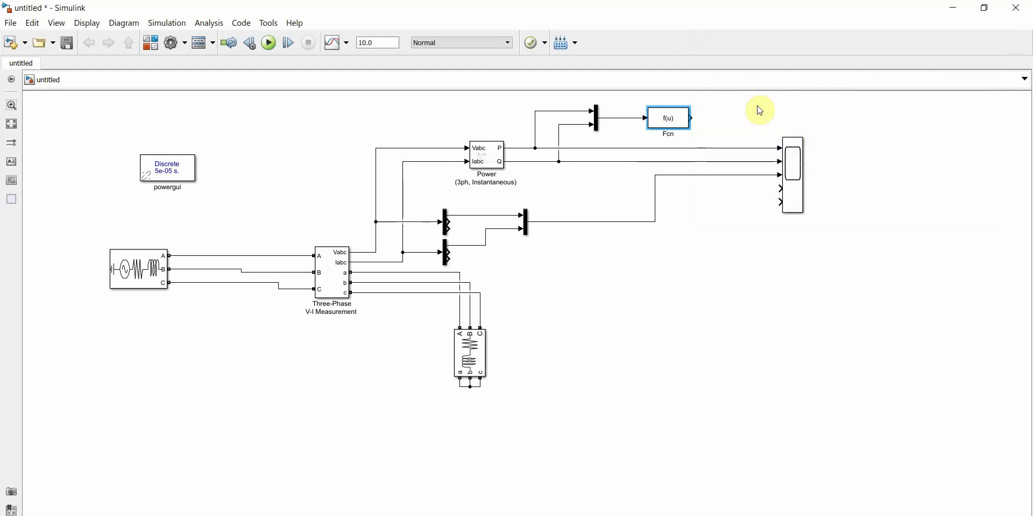
Add a Display block on the Fcn block's output, and branch that signal to the Scope's fourth input
click(736, 118)
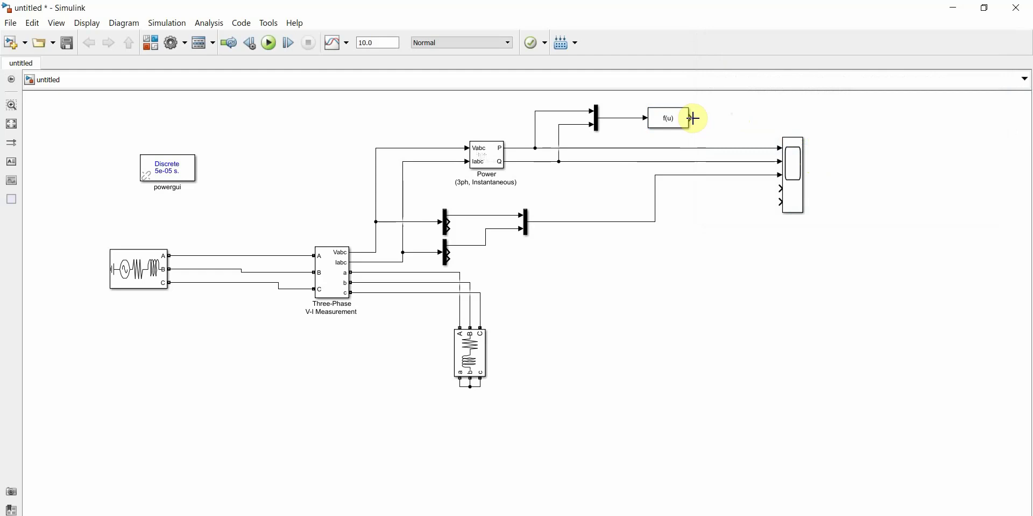
drag(695, 118, 853, 118)
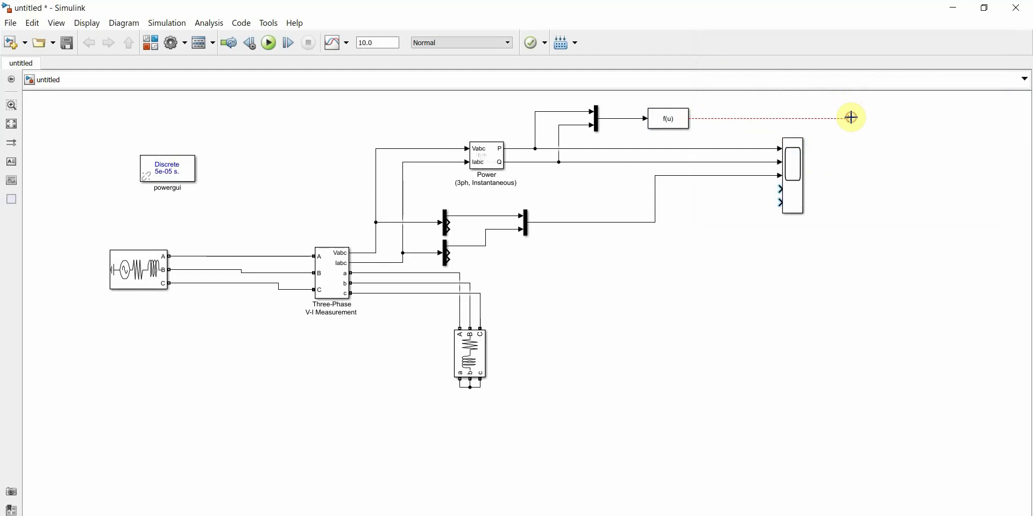
text(dis)
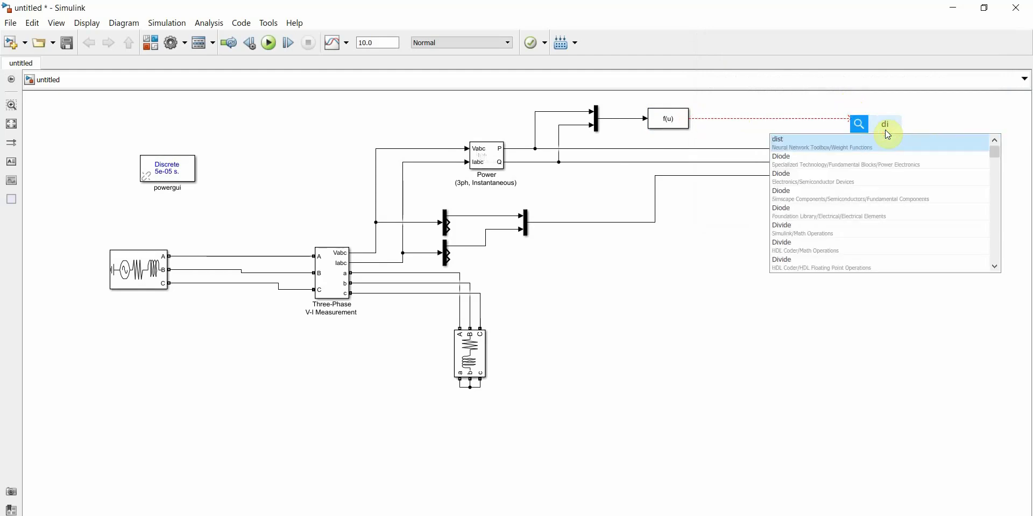
key(BackSpace)
key(BackSpace)
key(BackSpace)
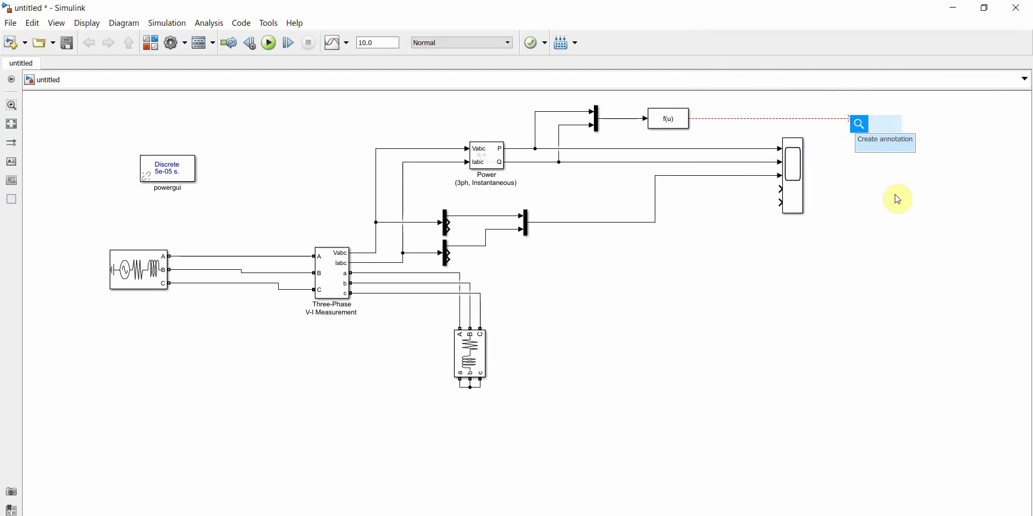
text(displ\)
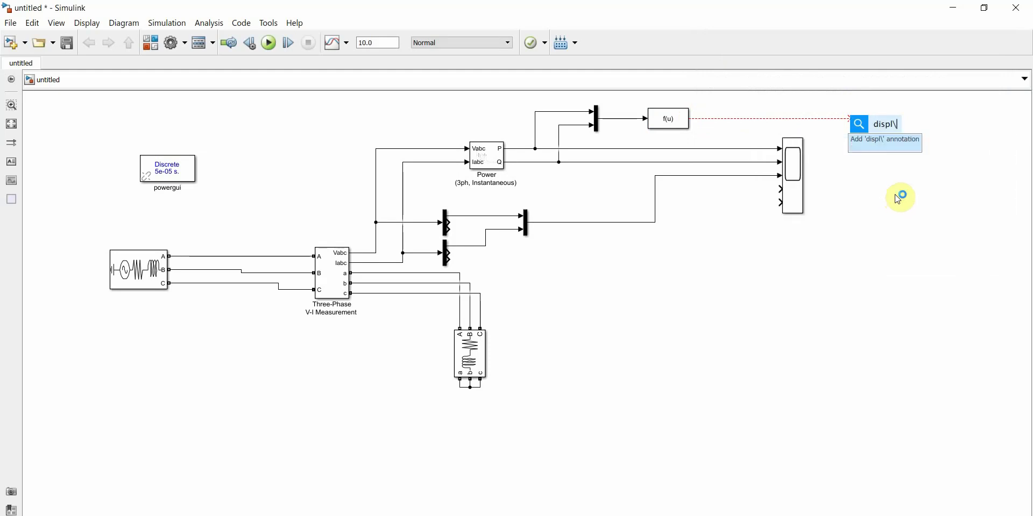
key(Return)
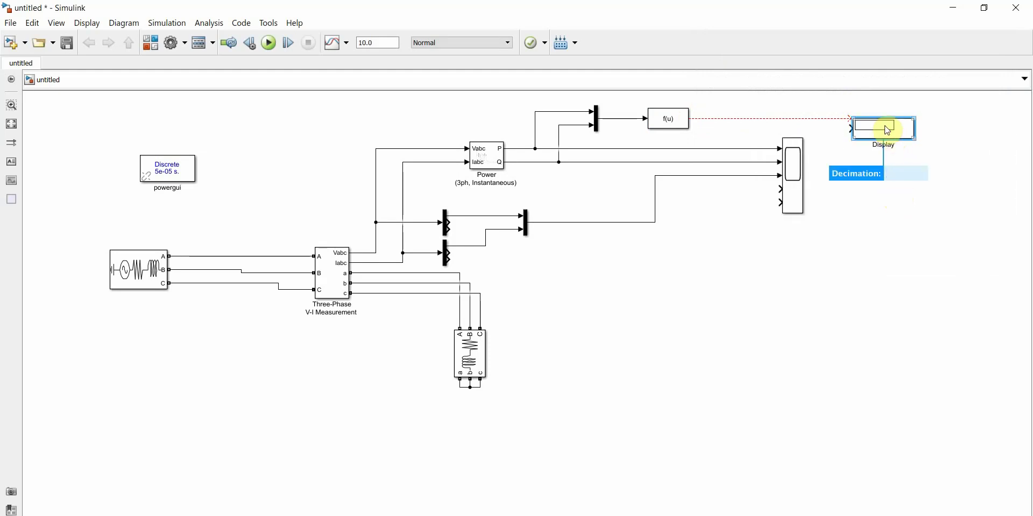
drag(909, 127, 882, 118)
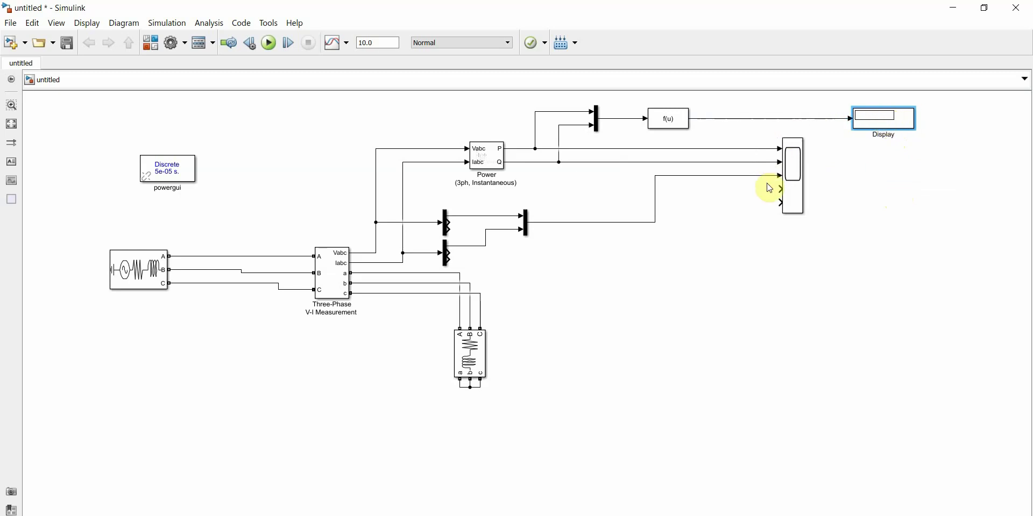
drag(779, 191, 752, 118)
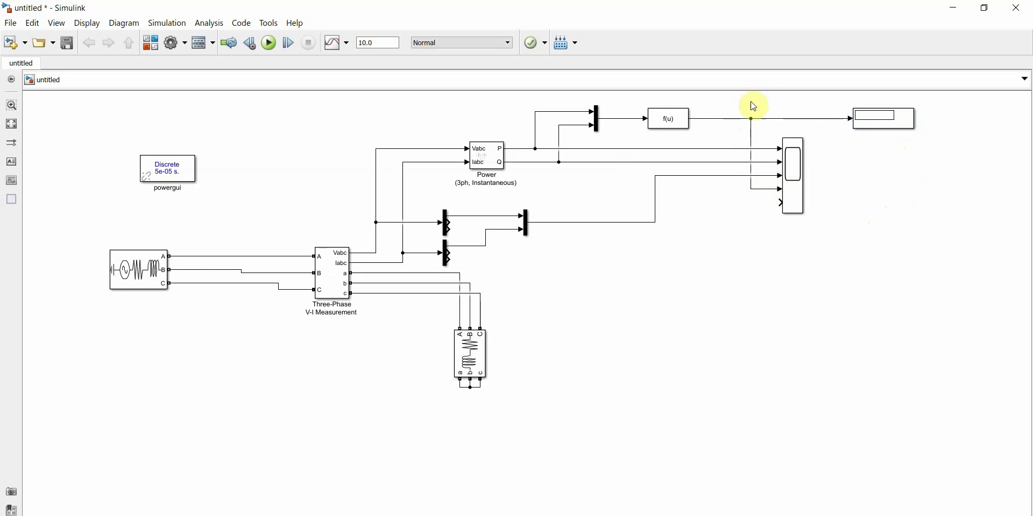
Add an Acos block above the Fcn block's output line and branch that signal into its input
scroll(752, 83, up, 3)
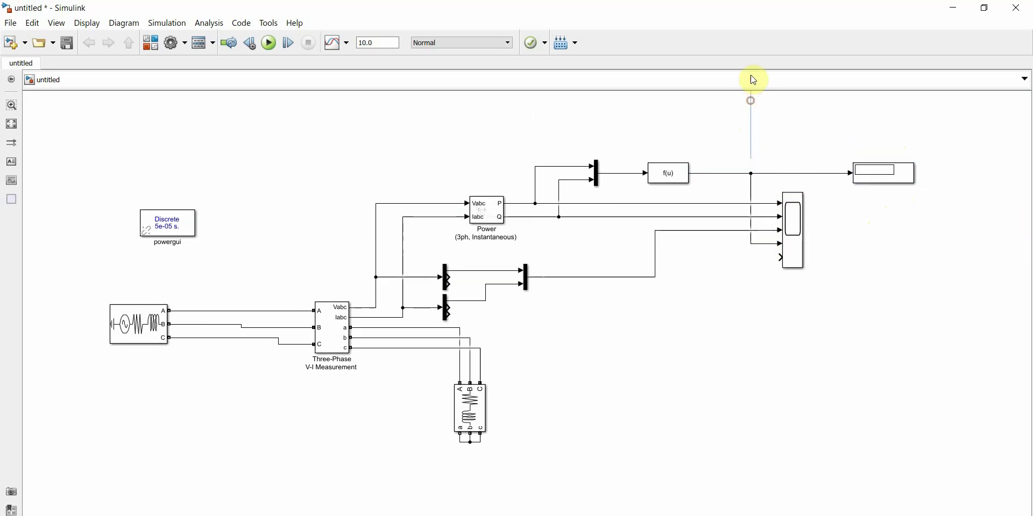
double_click(735, 182)
text(acos)
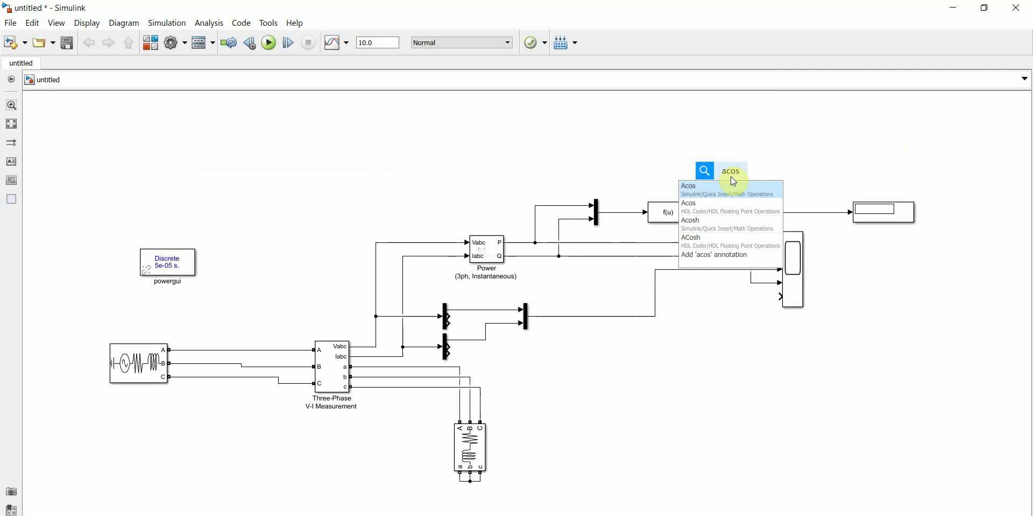
key(Return)
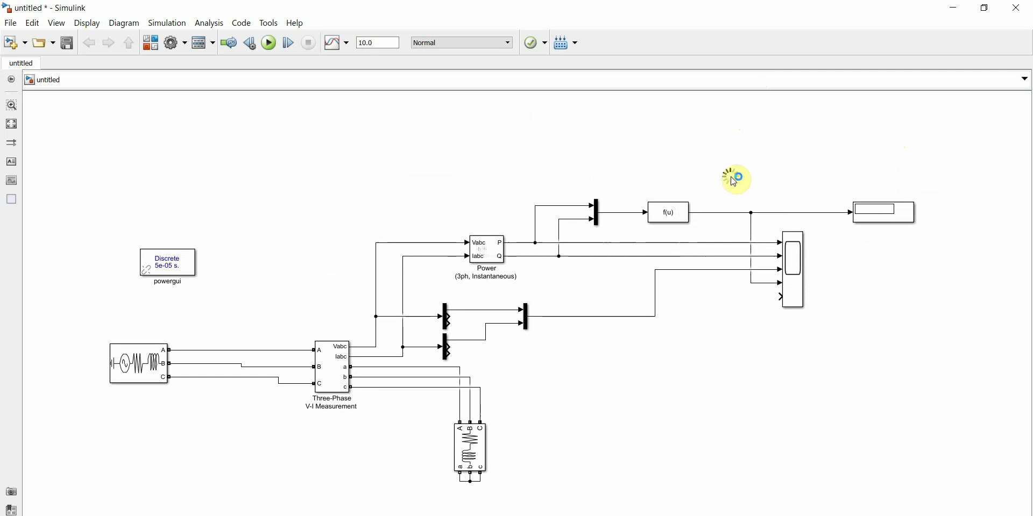
mouse_move(731, 177)
mouse_down()
mouse_move(742, 167)
mouse_move(727, 168)
mouse_move(711, 212)
mouse_up()
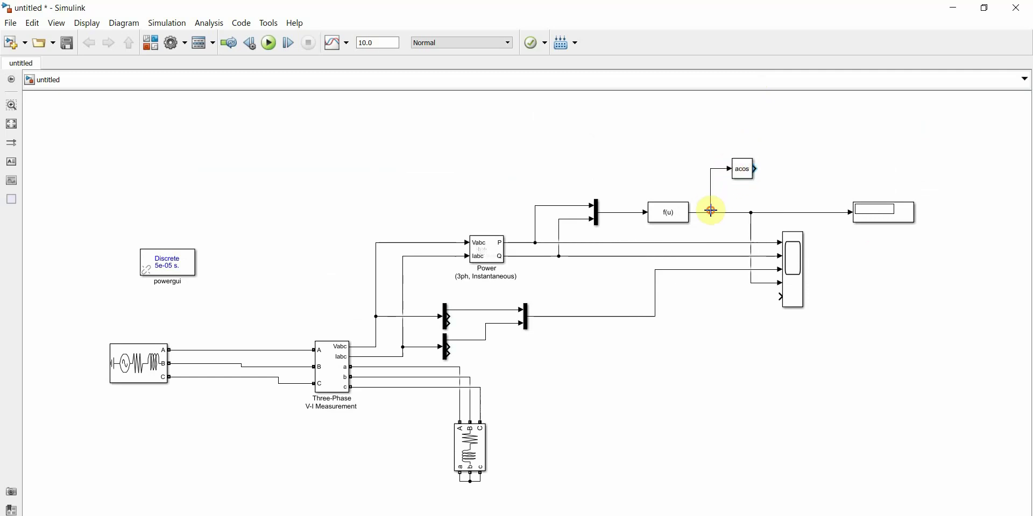
Add a Gain block beside the Acos block and connect the Acos output to its input
double_click(813, 181)
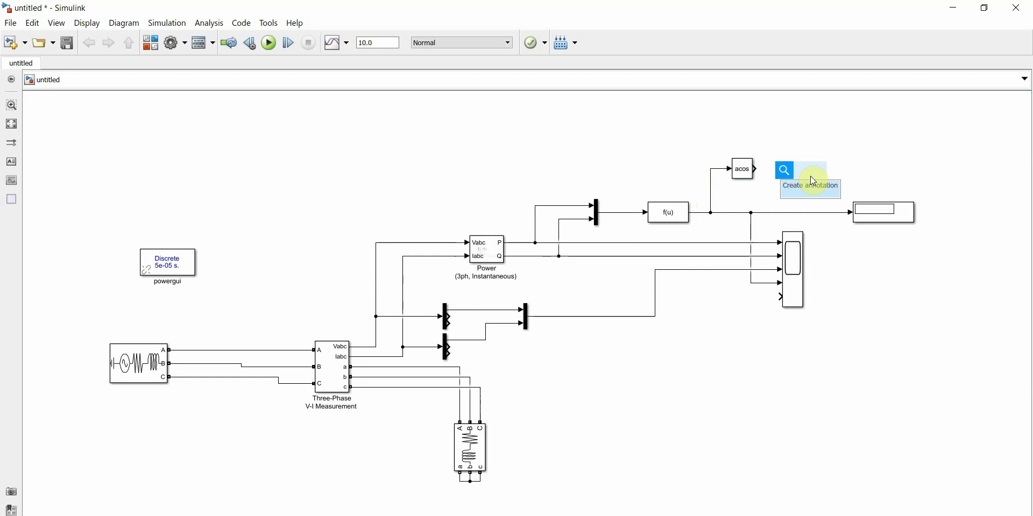
text(gain)
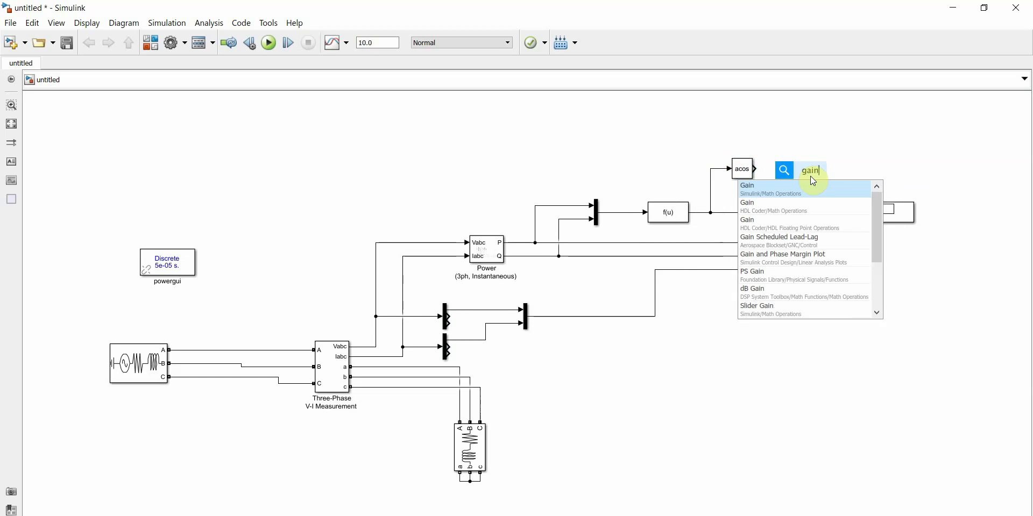
key(Return)
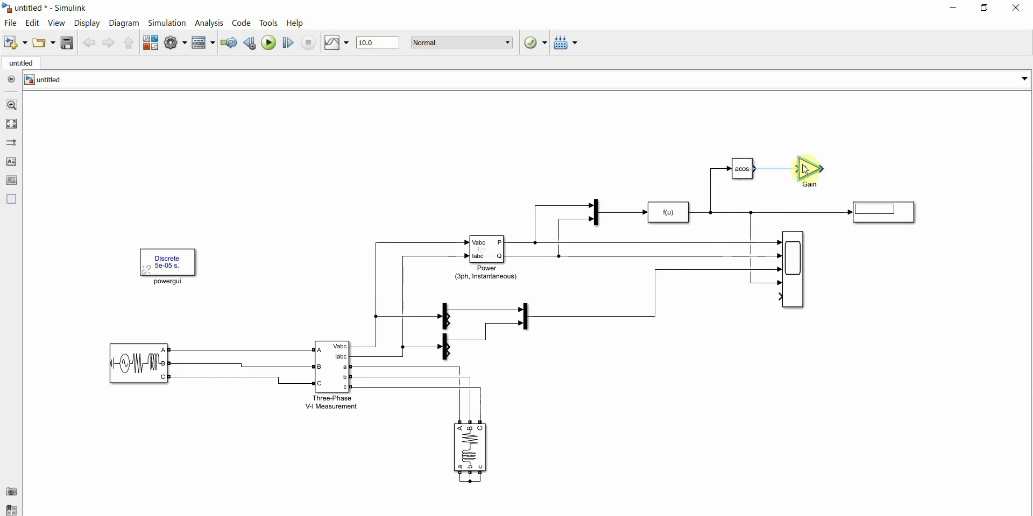
click(808, 172)
Set the Gain block's gain to 360/(2*pi), and enlarge the block so the expression fits inside it
double_click(811, 173)
text(23)
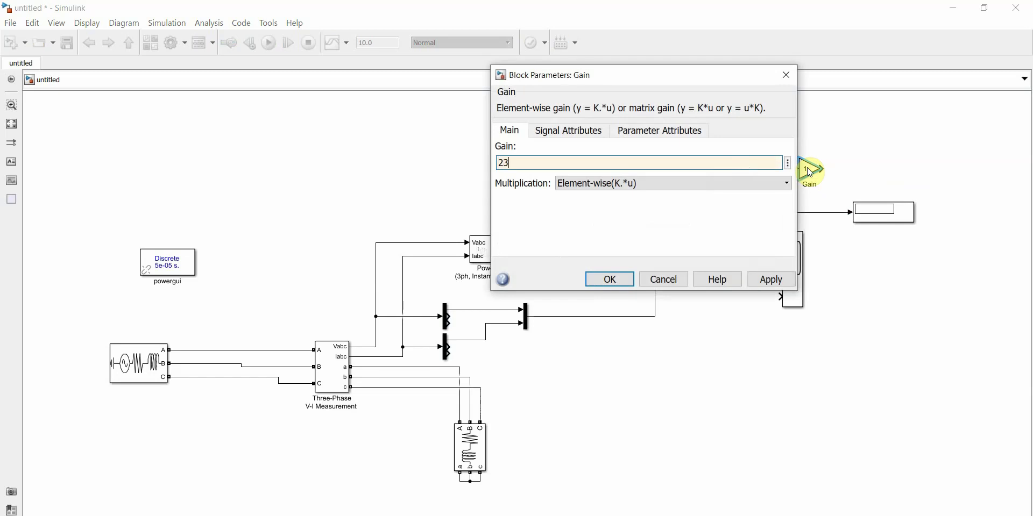
key(BackSpace)
key(BackSpace)
text(360/(2*pi))
key(Return)
click(810, 168)
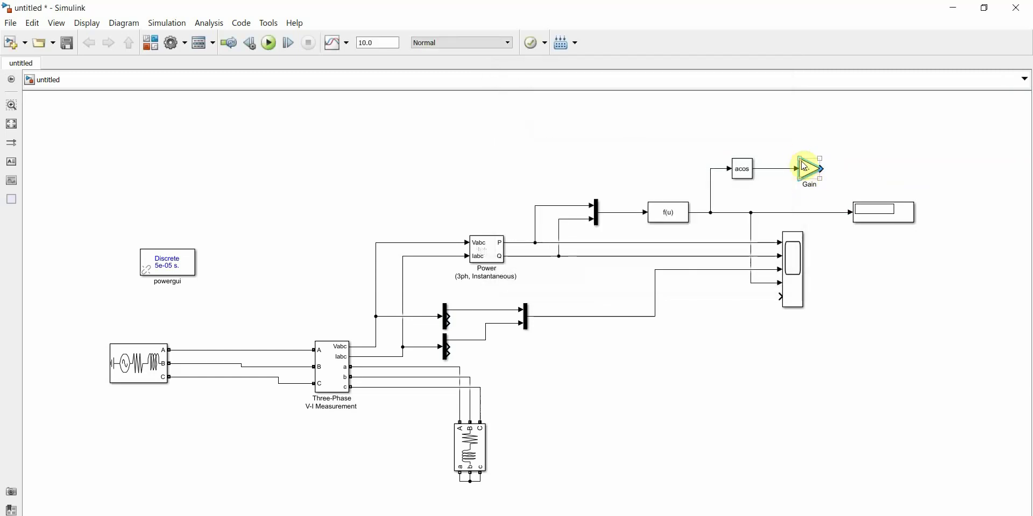
drag(800, 157, 818, 177)
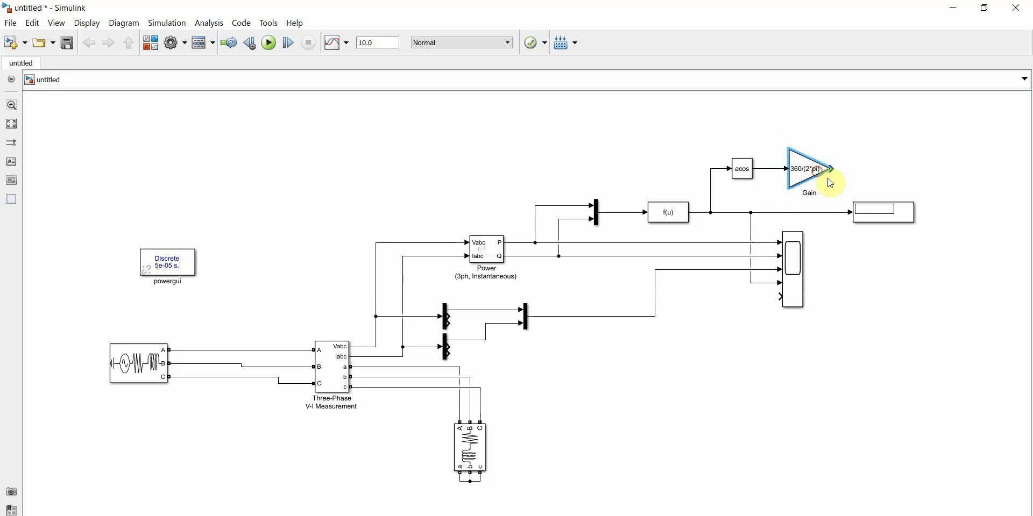
Copy the Display block beside the Gain block and connect it to the Gain output
click(870, 217)
drag(870, 217, 881, 173)
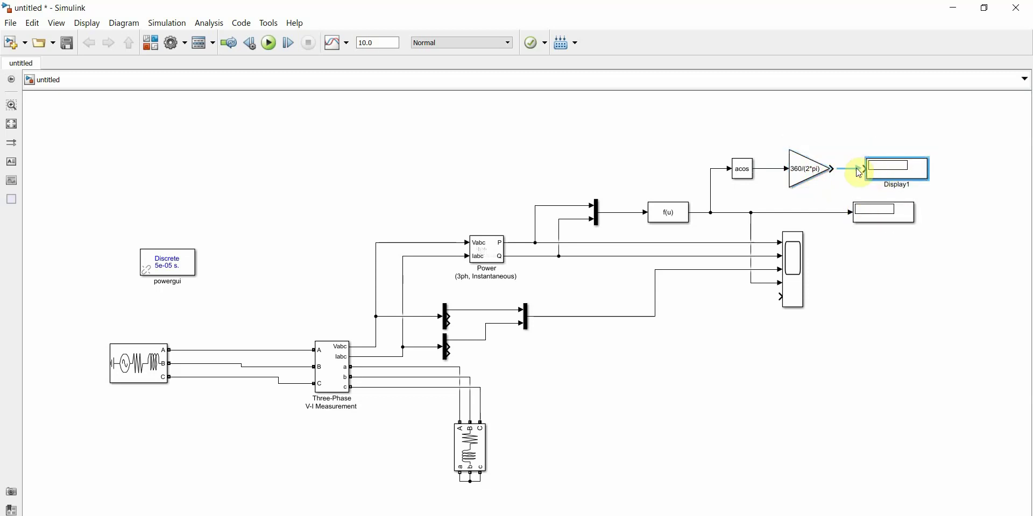
click(857, 169)
Move the Scope and both Display blocks farther along their signal lines, and branch the Gain output to the Scope's fifth input
drag(794, 265, 948, 268)
click(885, 218)
drag(885, 218, 928, 218)
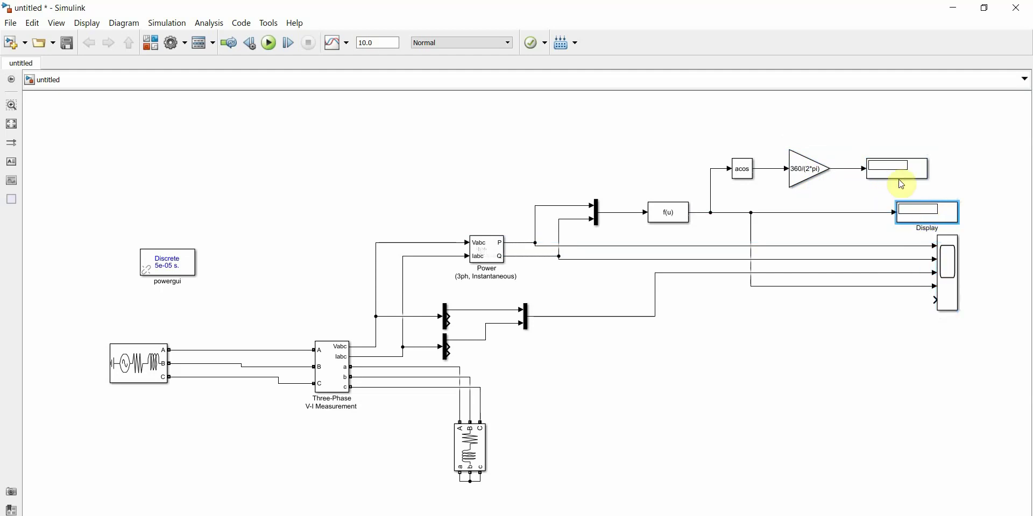
drag(894, 171, 909, 170)
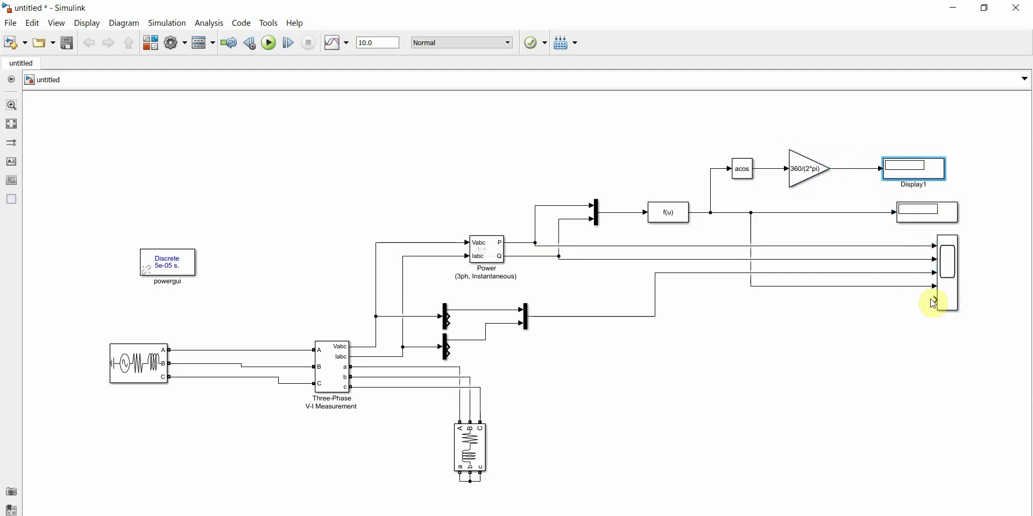
mouse_move(932, 300)
mouse_down()
mouse_move(844, 156)
mouse_move(860, 169)
mouse_up()
Label the signals entering the Scope's first three inputs P, Q and V&I
double_click(821, 247)
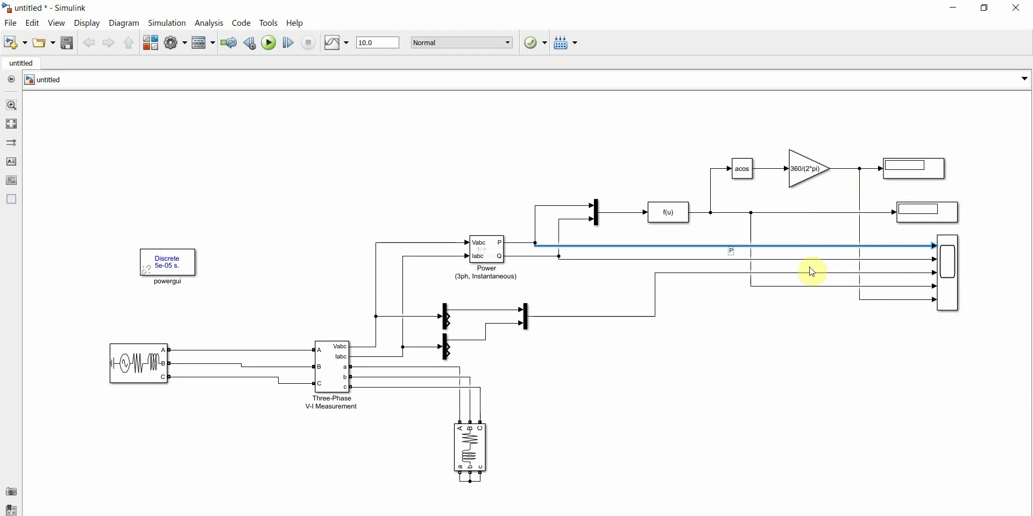
click(805, 365)
click(811, 259)
double_click(815, 263)
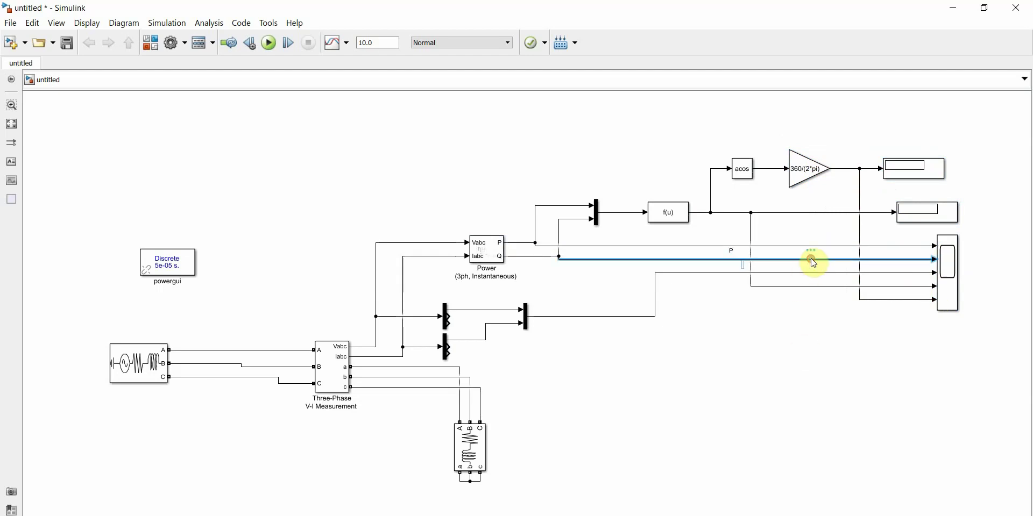
click(800, 335)
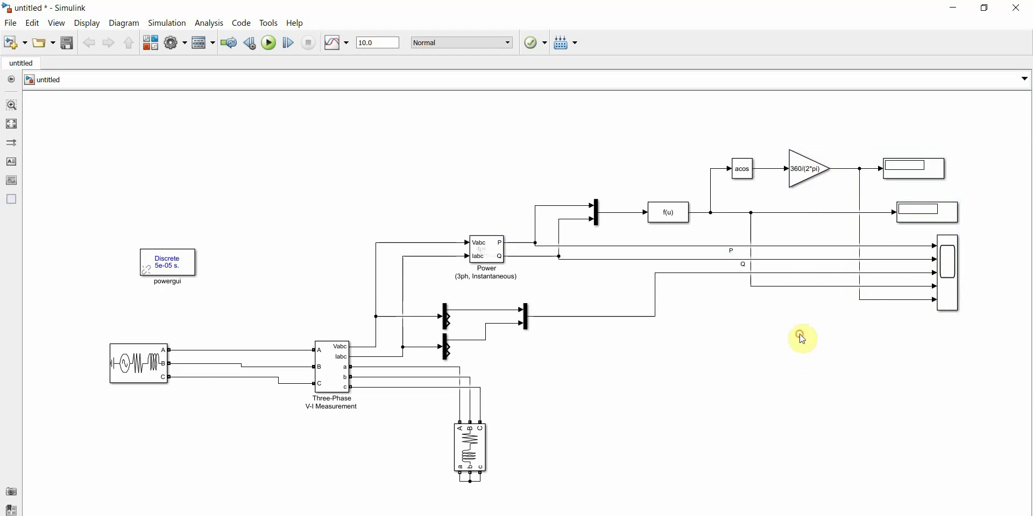
double_click(837, 274)
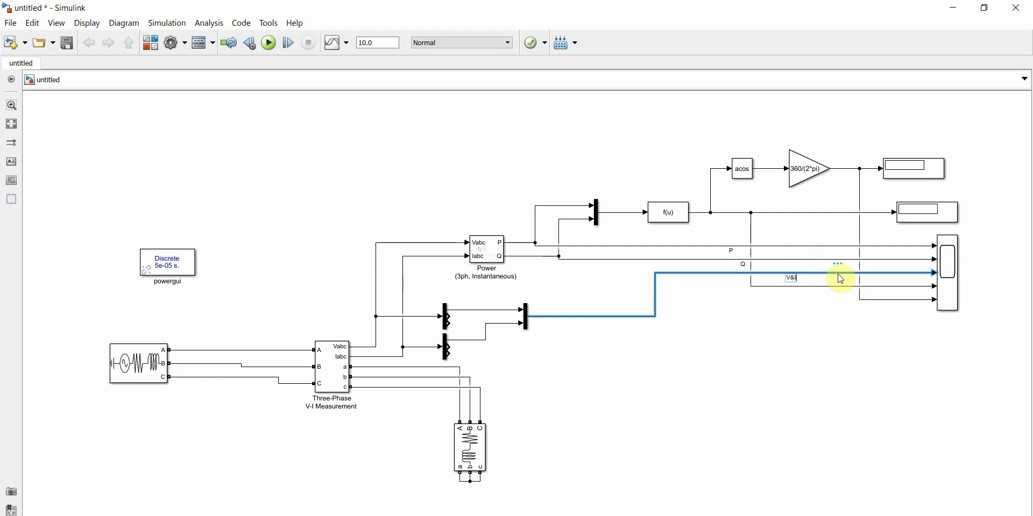
click(828, 347)
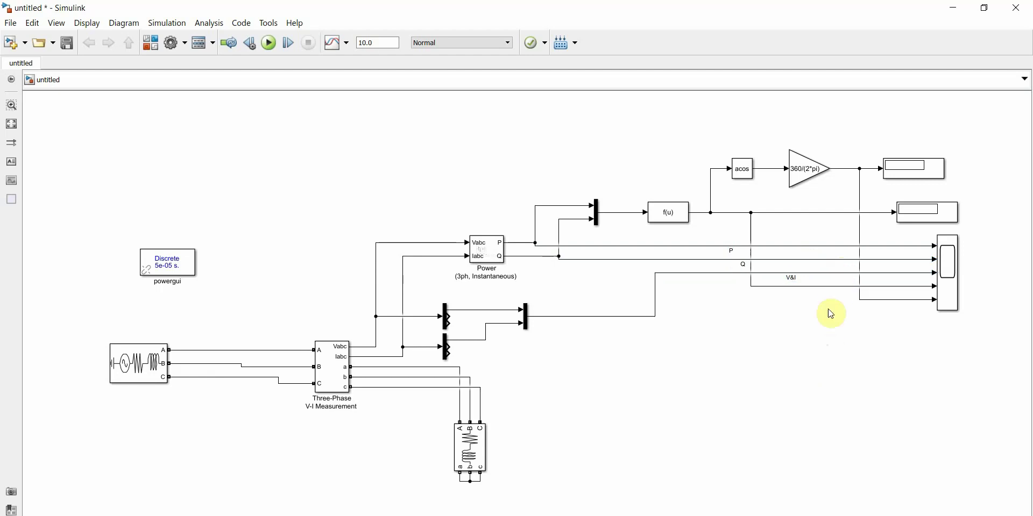
Label the signals entering the Scope's fourth and fifth inputs p.f and p.f Angle
click(846, 288)
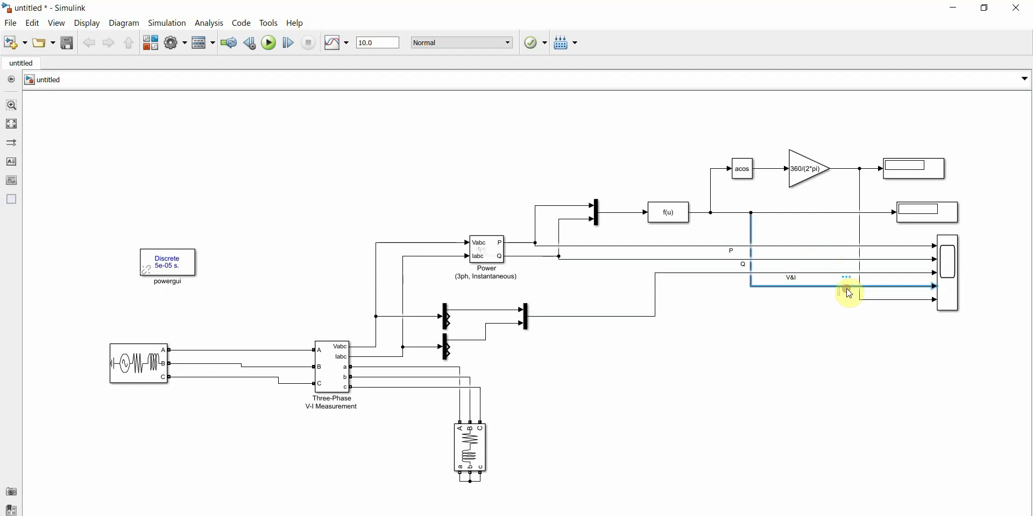
text(P)
click(877, 300)
text(P)
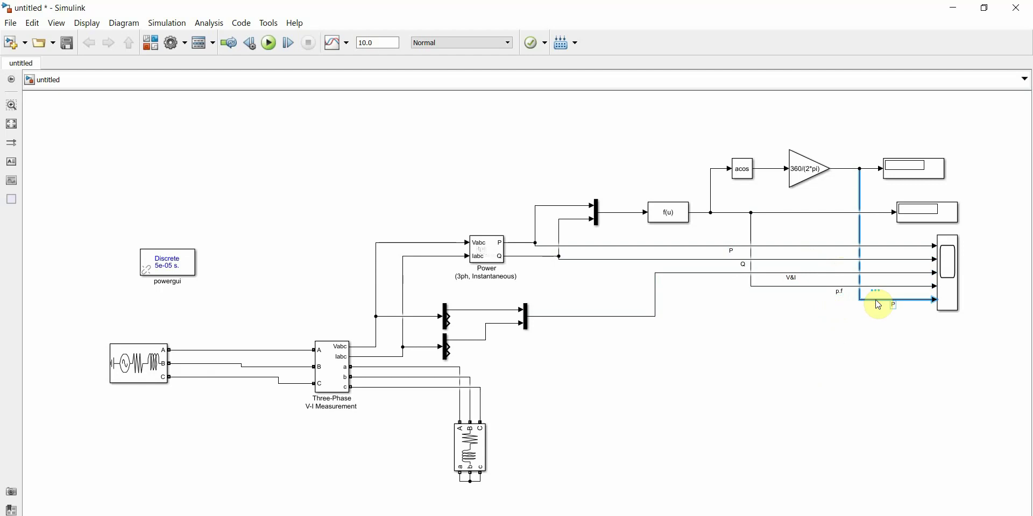
key(BackSpace)
text(p.f Angle)
click(862, 377)
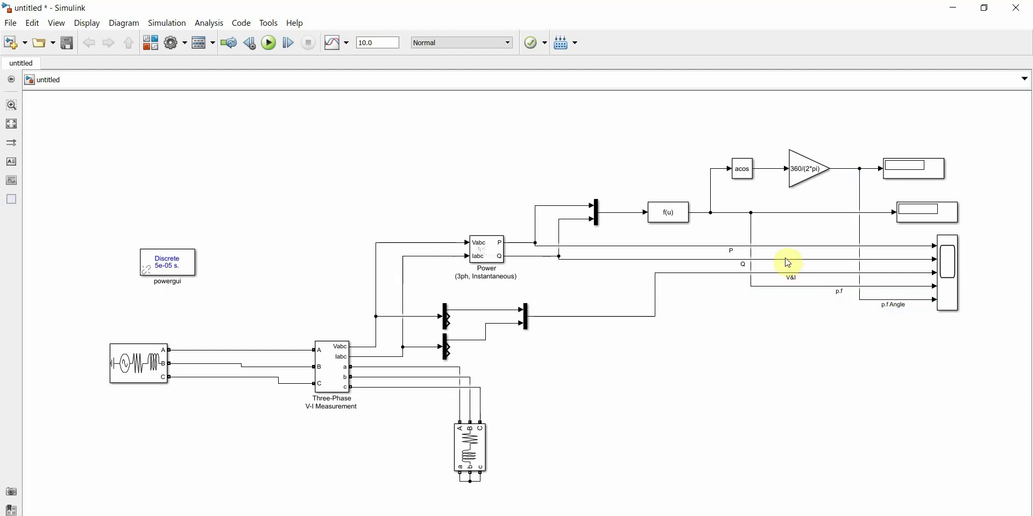
Shift the vertical segment of the p.f branch past the p.f Angle branch, closer to the Scope
click(753, 226)
drag(776, 230, 848, 230)
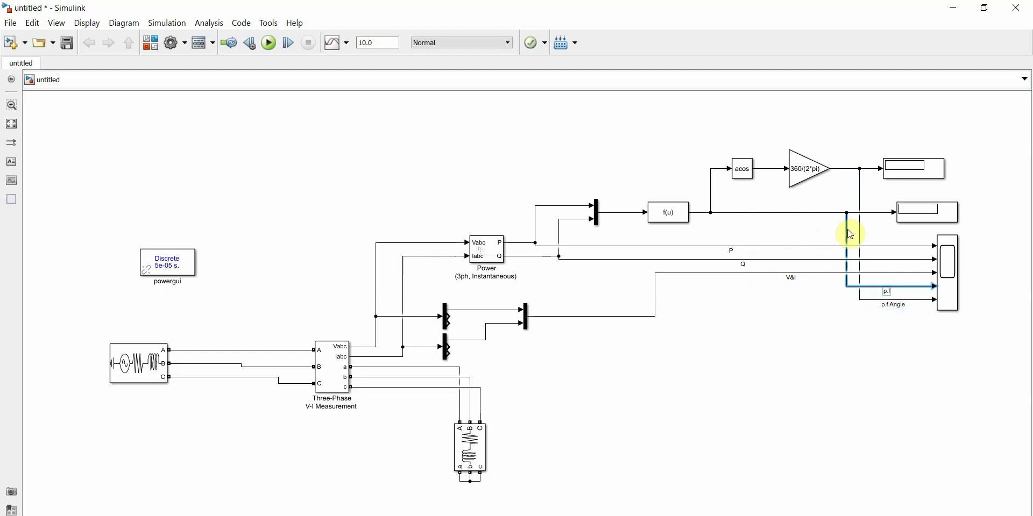
click(806, 335)
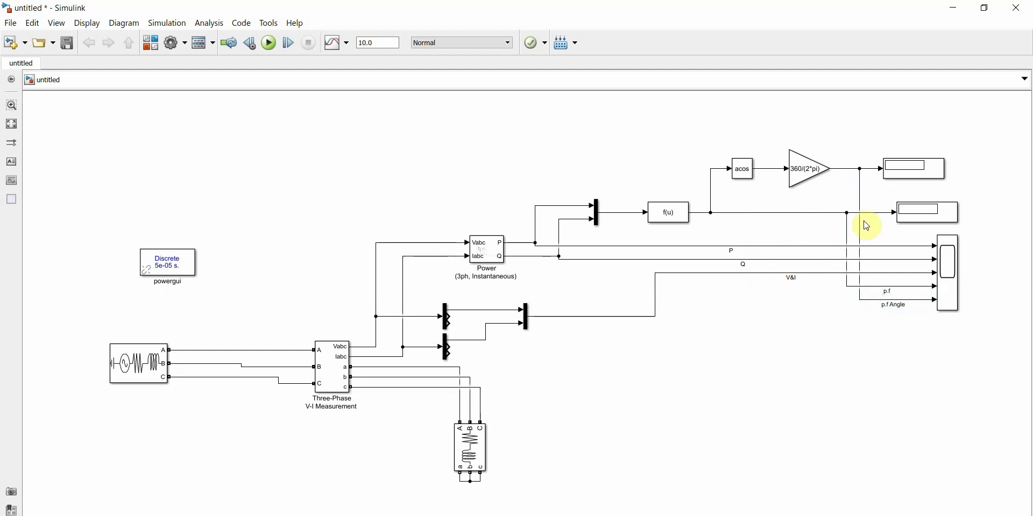
drag(849, 231, 874, 228)
click(806, 360)
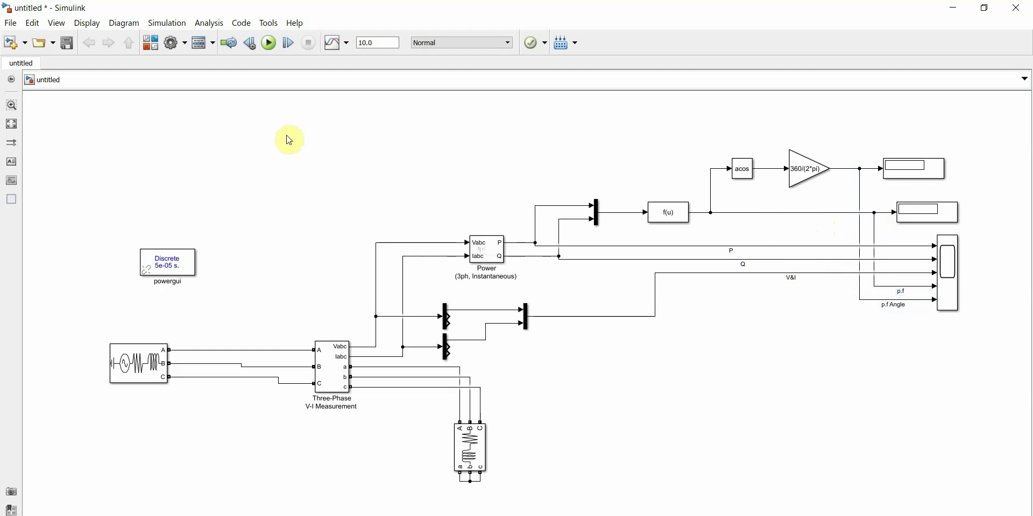
Run the simulation and examine the P, Q, V&I, p.f and p.f Angle plots in the Scope
click(271, 44)
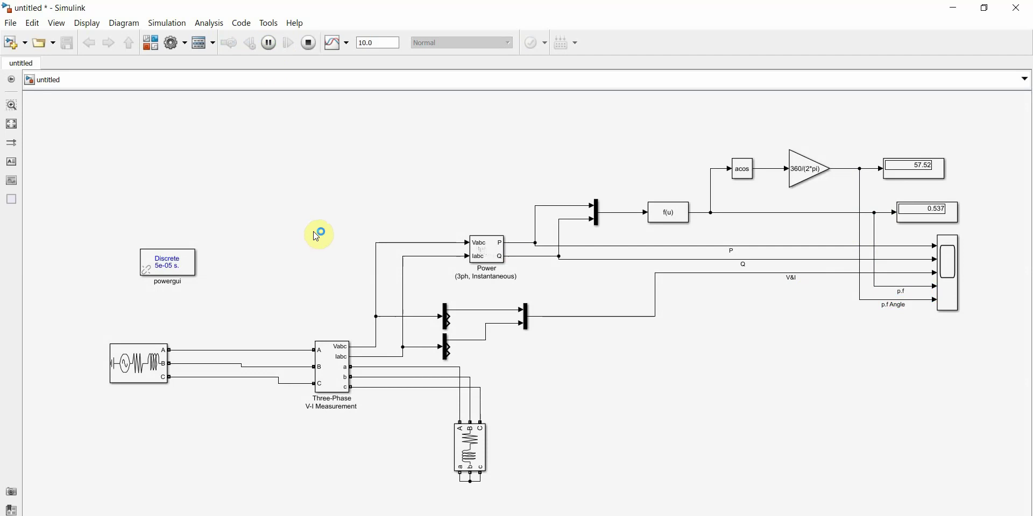
double_click(947, 296)
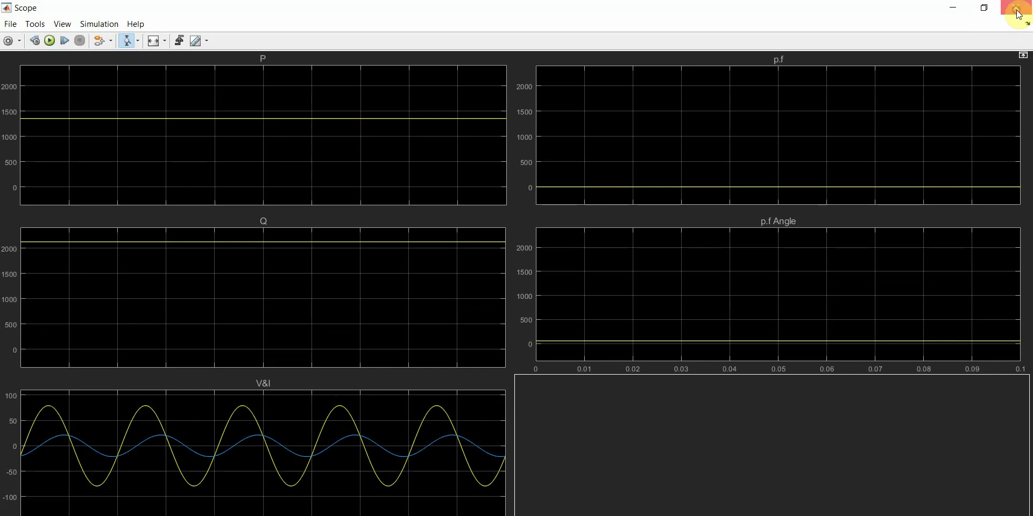
click(1018, 13)
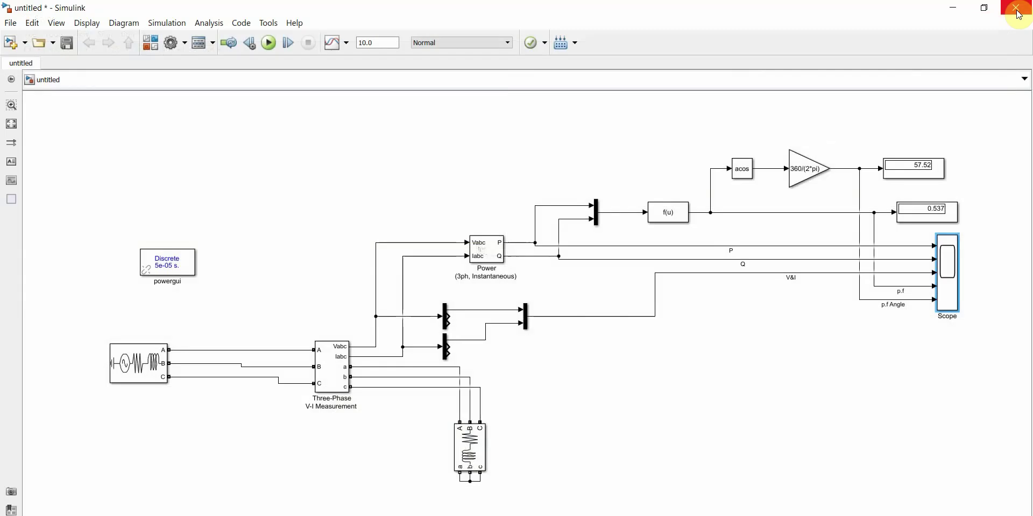
click(752, 376)
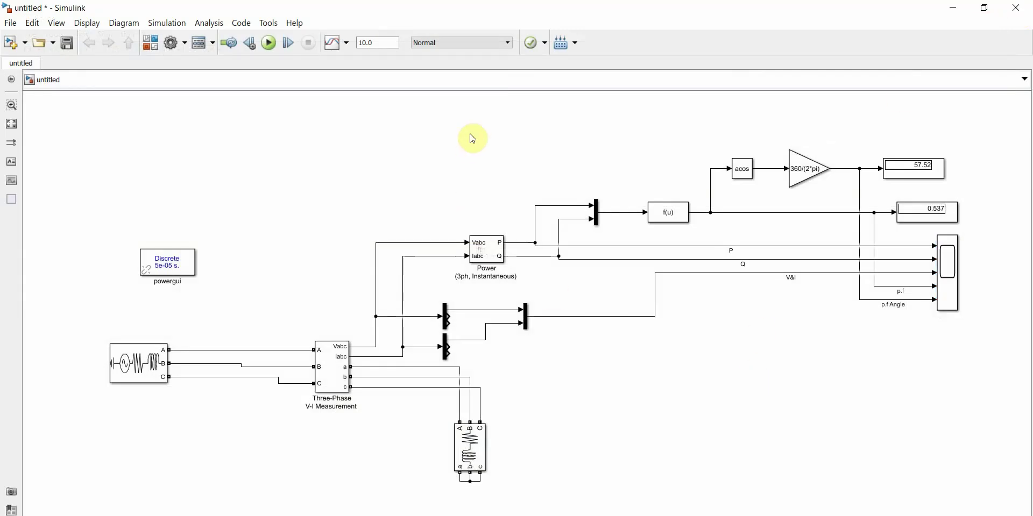
Group the Power, upper Mux, Fcn, Acos and Gain blocks into a subsystem, and slightly enlarge the subsystem block
drag(442, 131, 850, 266)
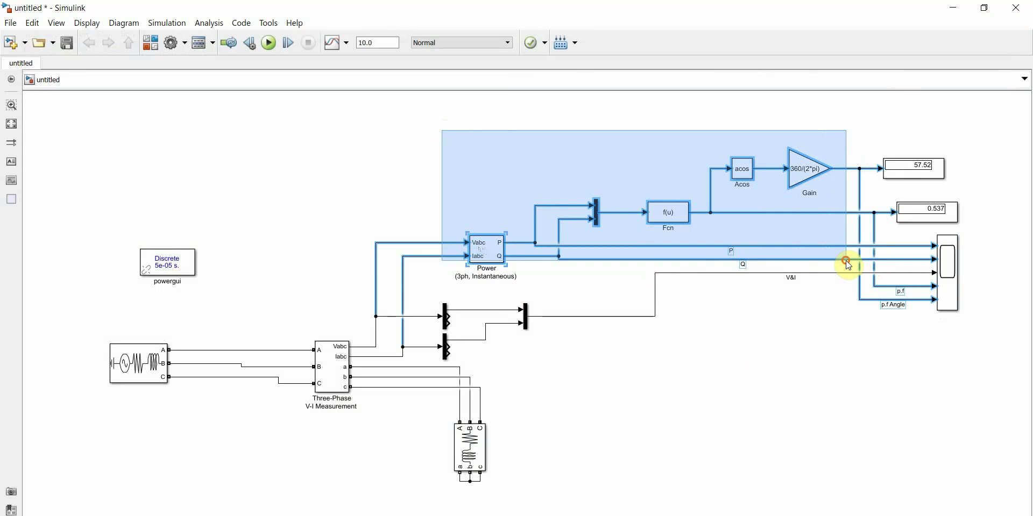
drag(846, 261, 847, 262)
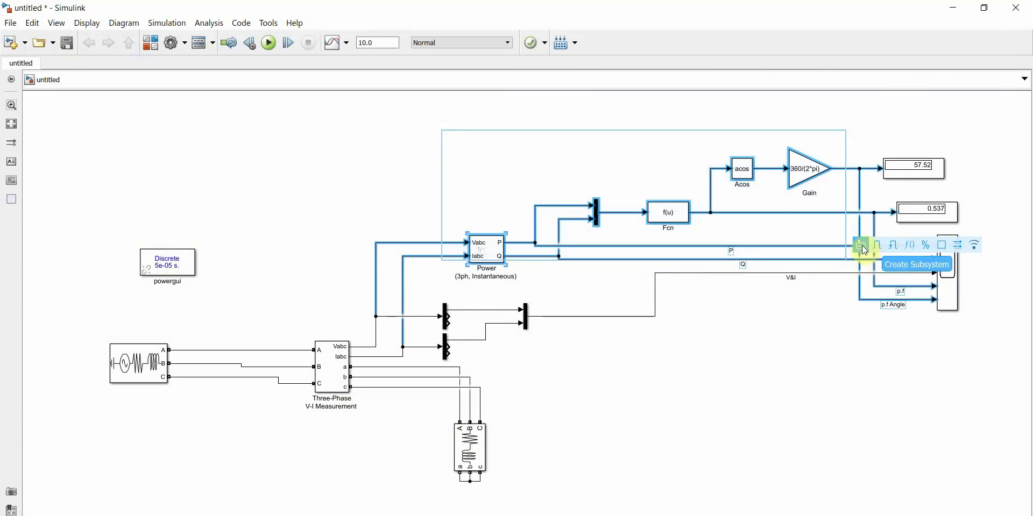
click(866, 250)
drag(647, 184, 675, 171)
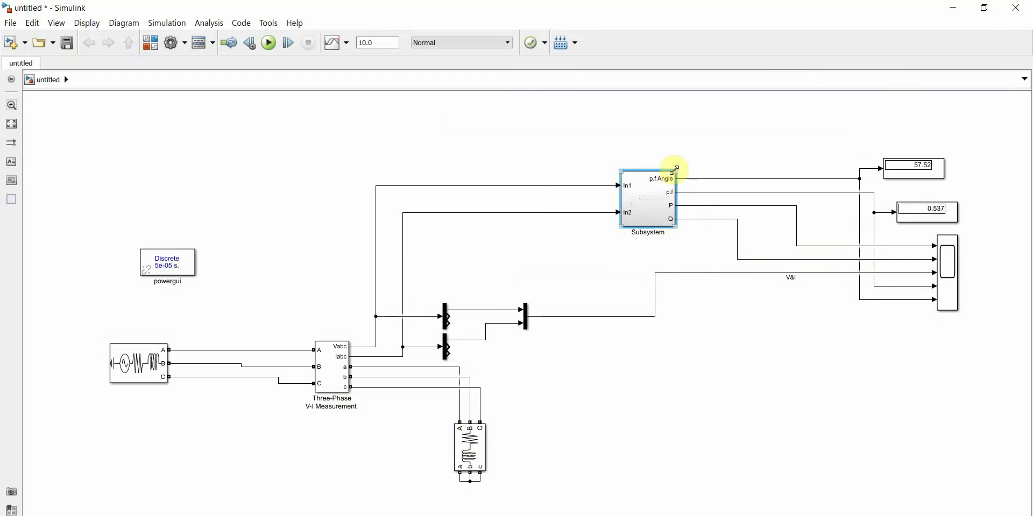
drag(676, 171, 675, 168)
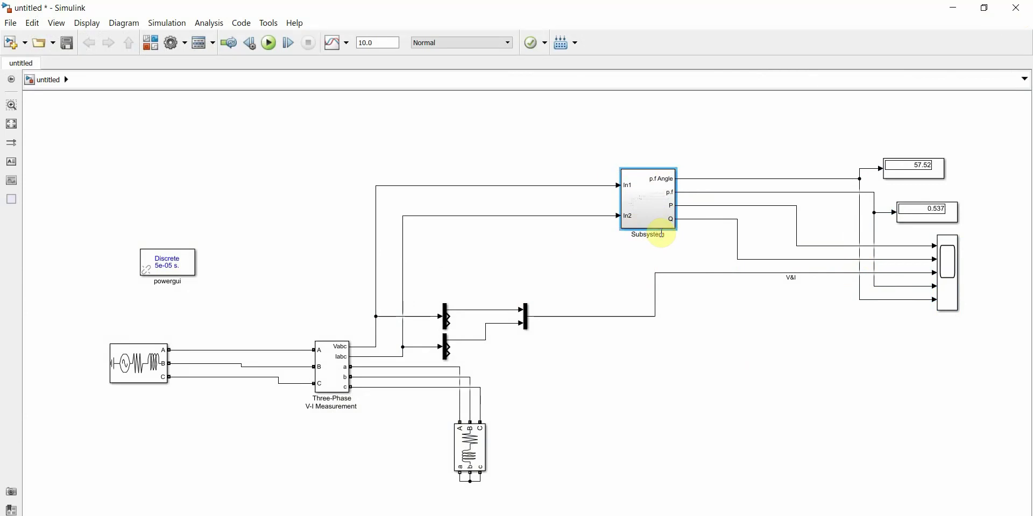
Rename the subsystem as "p.f and p.f angle measuring block(3-ph)"
click(662, 235)
key(BackSpace)
key(BackSpace)
key(BackSpace)
key(BackSpace)
key(BackSpace)
key(BackSpace)
text(p.f and p.)
text(.f )
text(angle)
text( measuri)
text(ng )
text(b)
text(lo)
text(cl)
key(BackSpace)
text(k(3-ph))
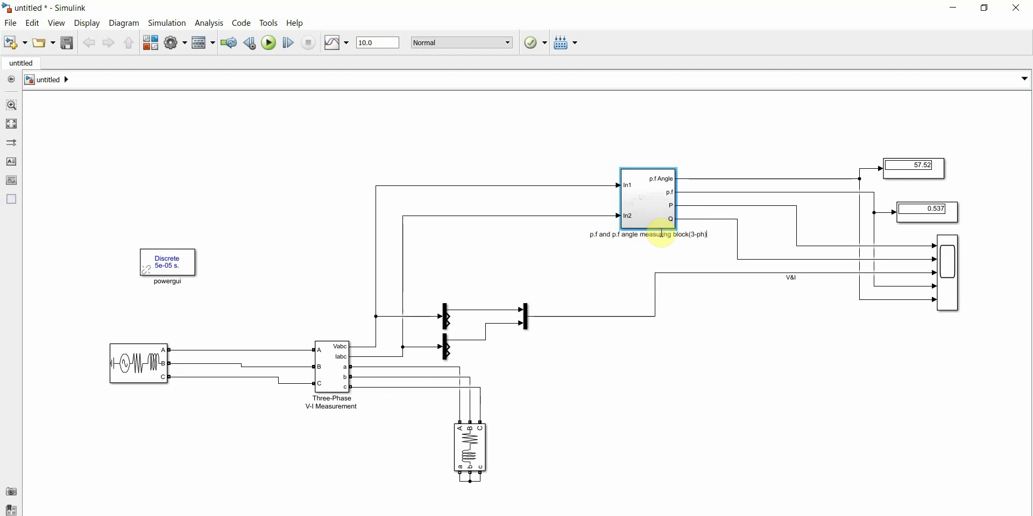
click(722, 354)
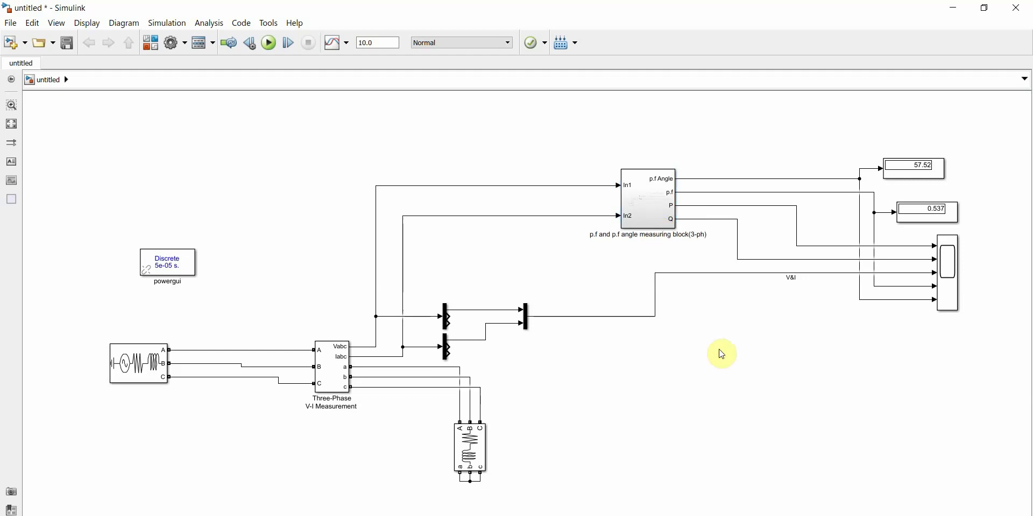
Open a quick block search in the empty canvas area beside the Three-Phase Series RLC Branch
click(480, 451)
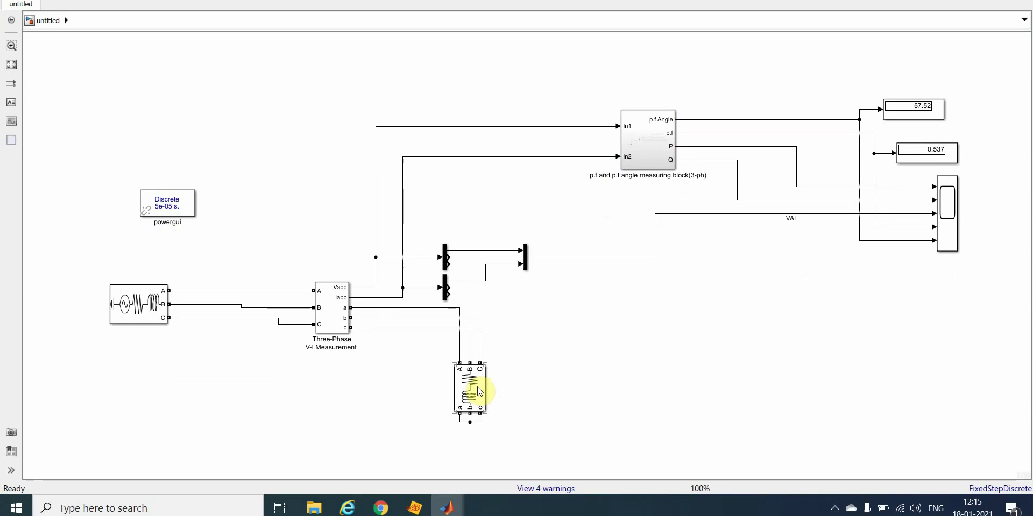
click(555, 388)
click(554, 368)
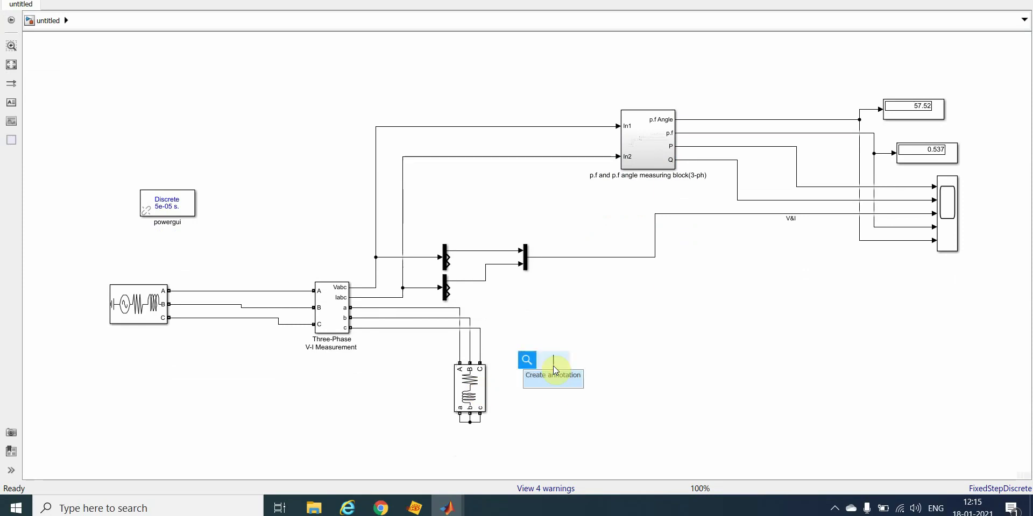
text(three)
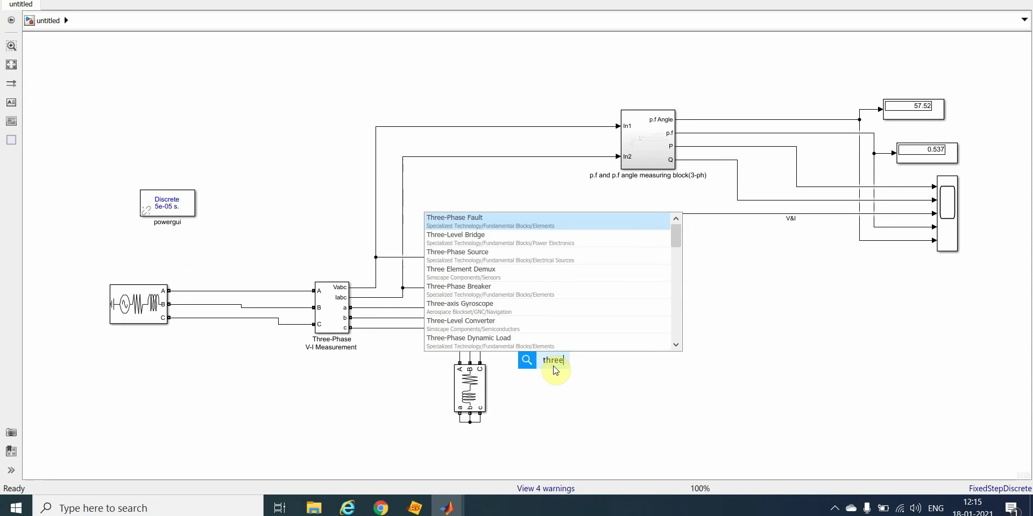
key(Down)
key(Down)
key(Down)
key(Down)
key(Down)
key(Down)
key(Down)
key(Down)
key(Down)
key(Down)
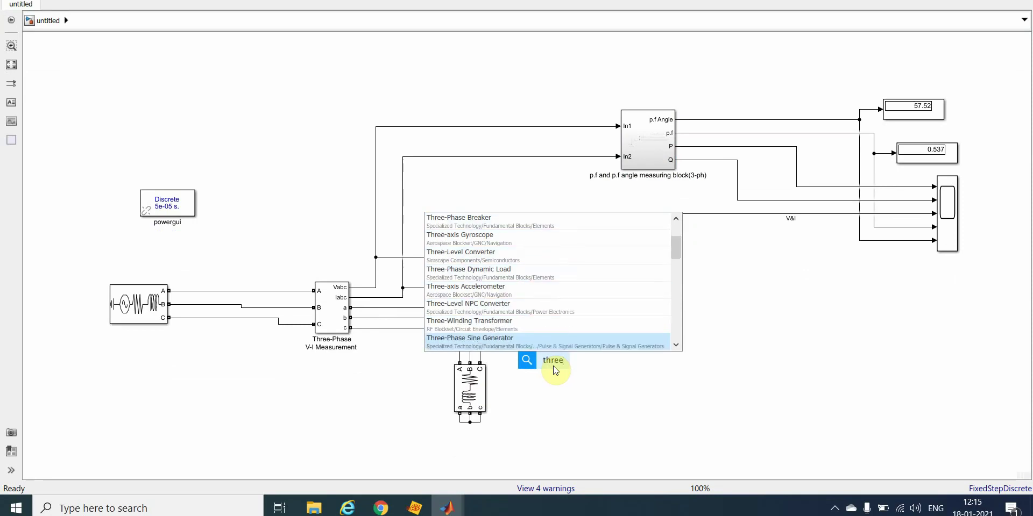
key(BackSpace)
key(BackSpace)
key(BackSpace)
key(BackSpace)
key(BackSpace)
key(BackSpace)
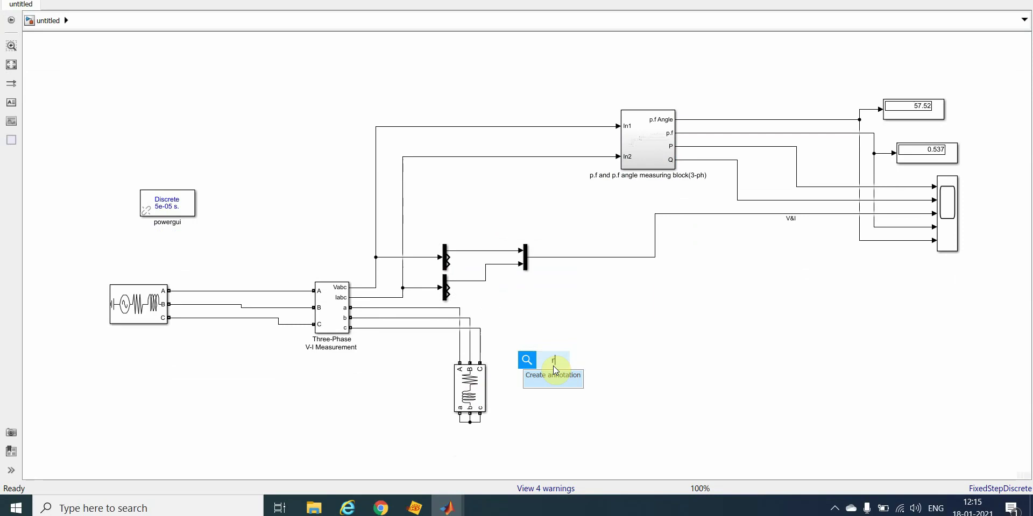
Search for "rlc" and insert a Three-Phase Series RLC Load block beside the Three-Phase Series RLC Branch
text(rlc)
key(Down)
key(Down)
key(Down)
key(Down)
key(Down)
key(Down)
key(Down)
key(Down)
key(Down)
key(Down)
key(Down)
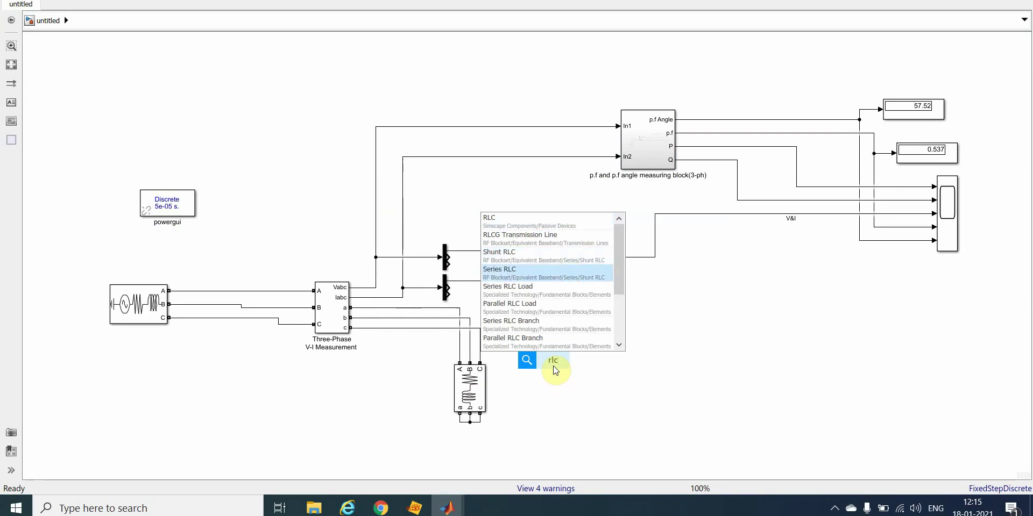
key(Down)
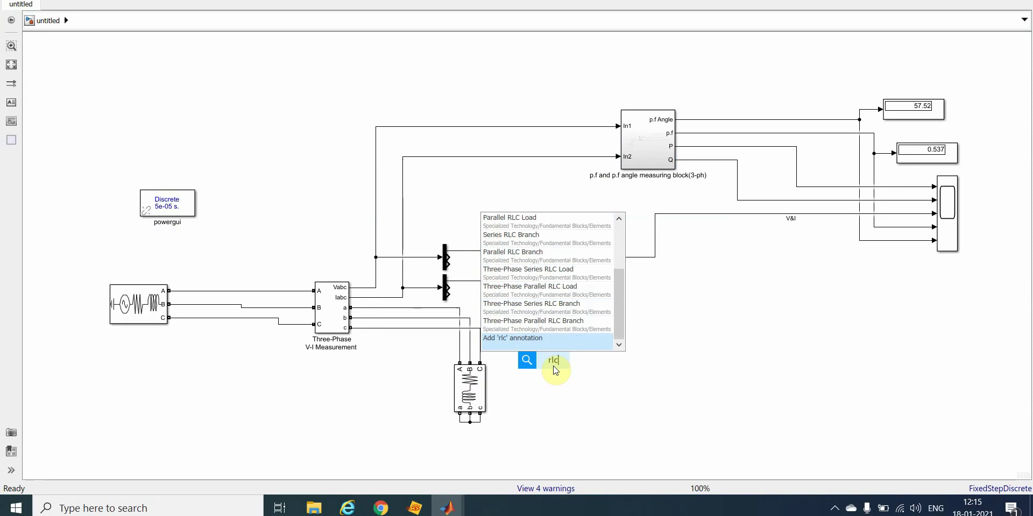
key(Up)
key(Up)
key(Up)
key(Up)
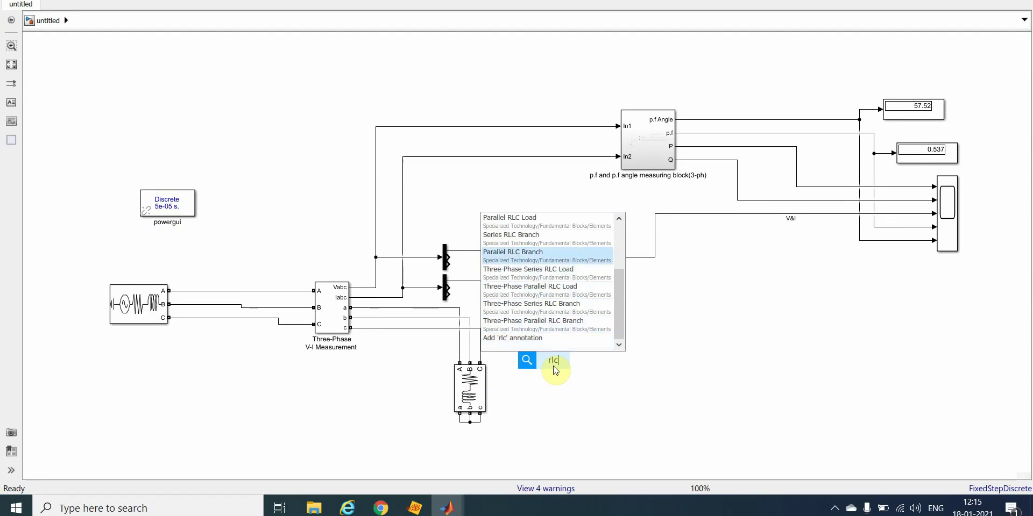
key(Down)
key(Return)
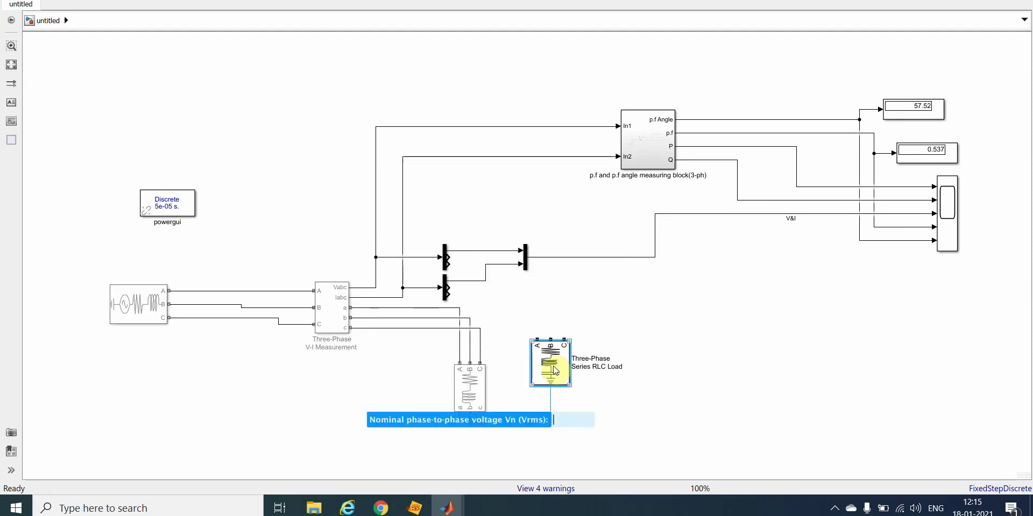
Set the Three-Phase Series RLC Load's inductive reactive power QL to 5000 and its capacitive reactive power Qc to 0
double_click(554, 370)
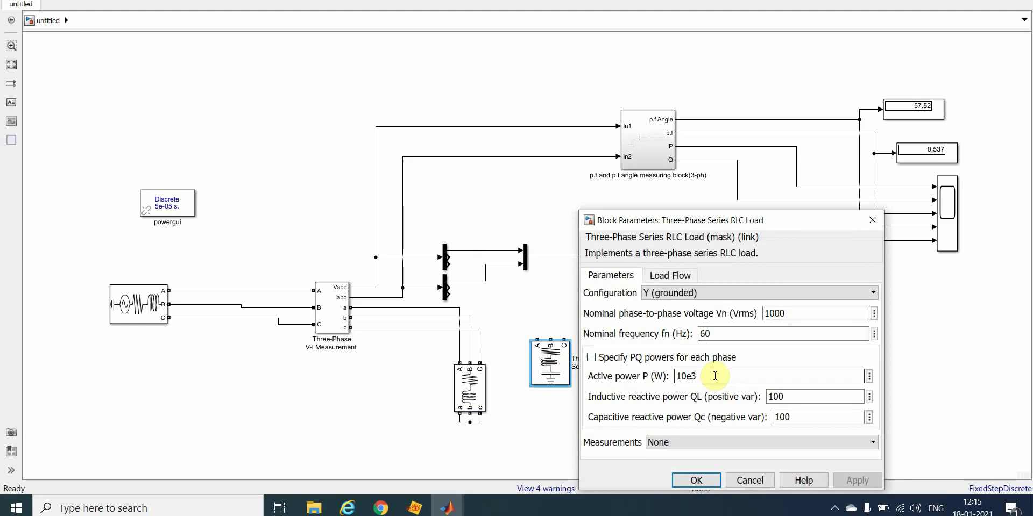
double_click(803, 400)
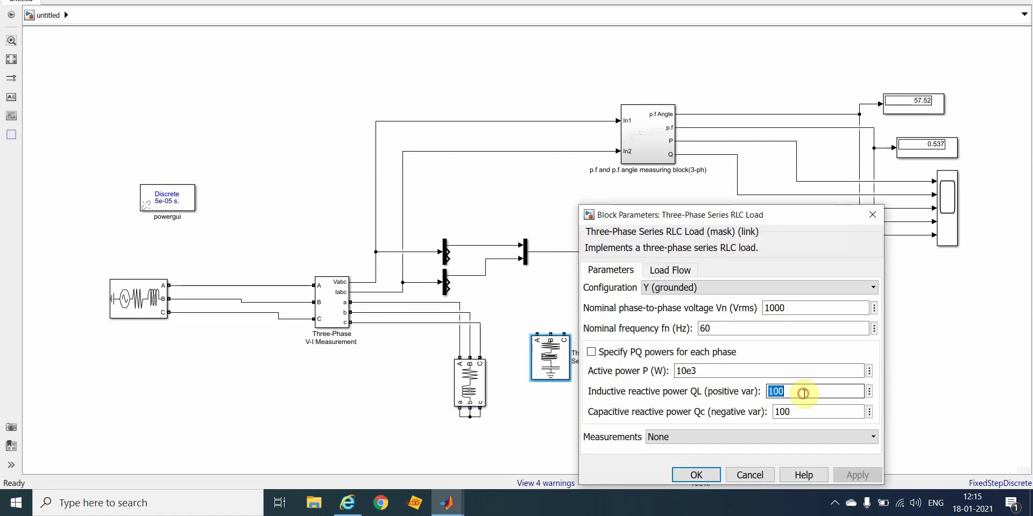
text(500)
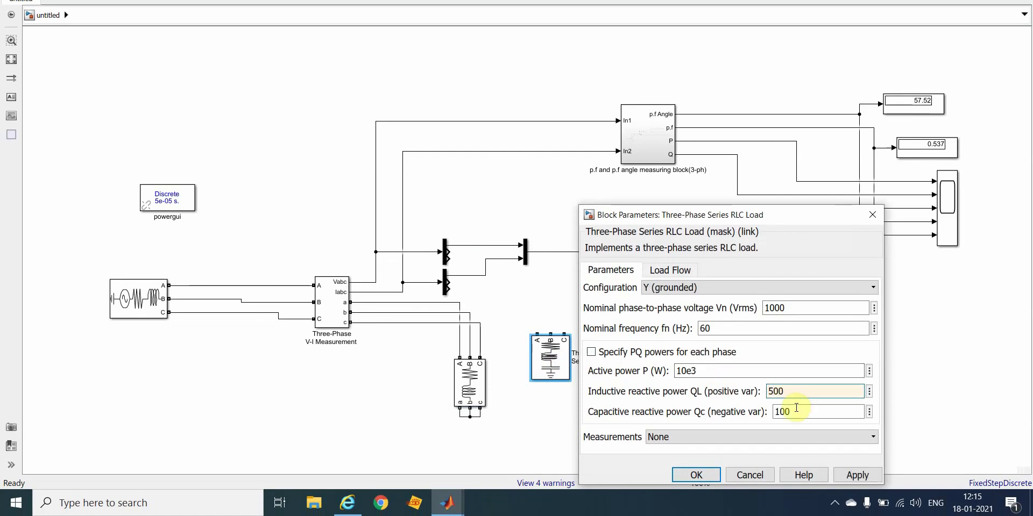
text(0)
key(Tab)
text(0)
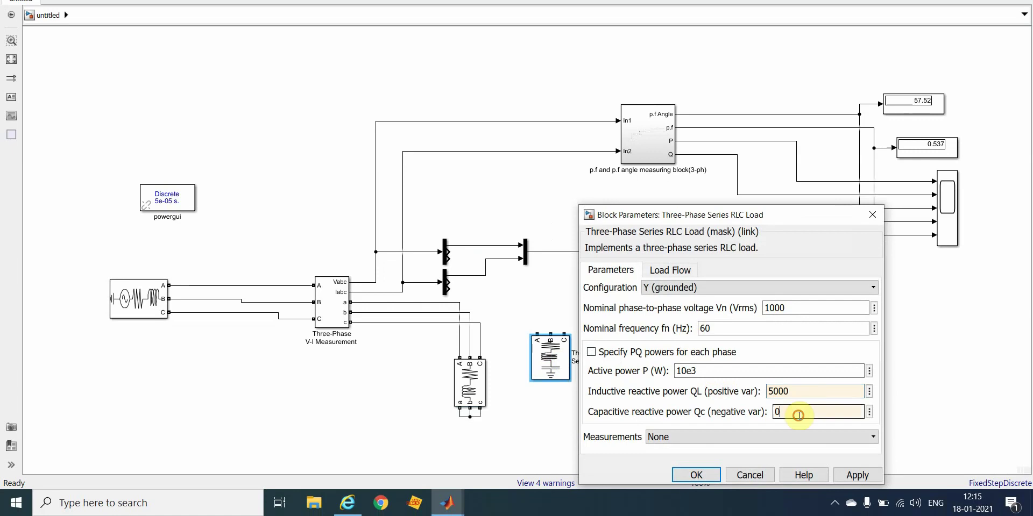
Set the load's nominal phase-to-phase voltage to 230 Vrms and its nominal frequency to 50 Hz, and apply the parameters
double_click(804, 308)
text(230)
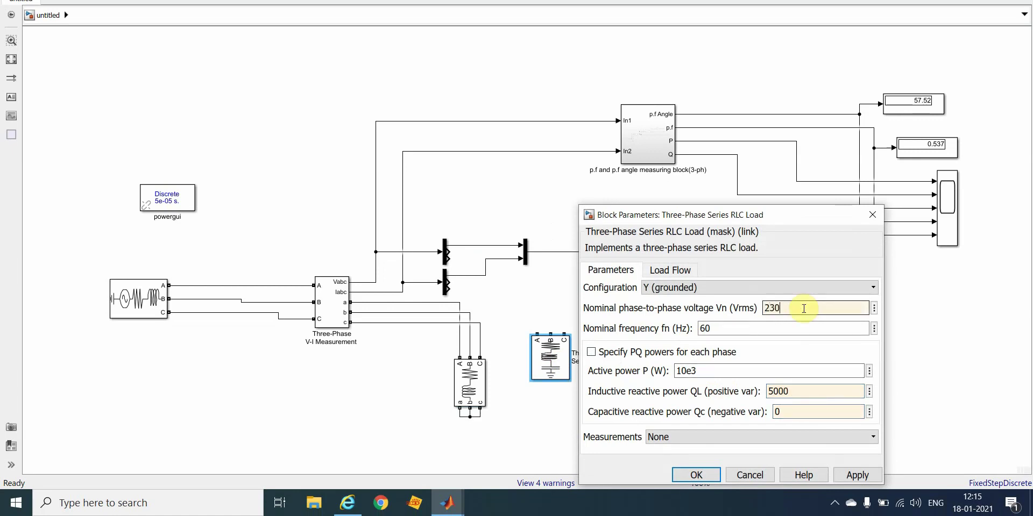
double_click(746, 330)
text(50)
key(Return)
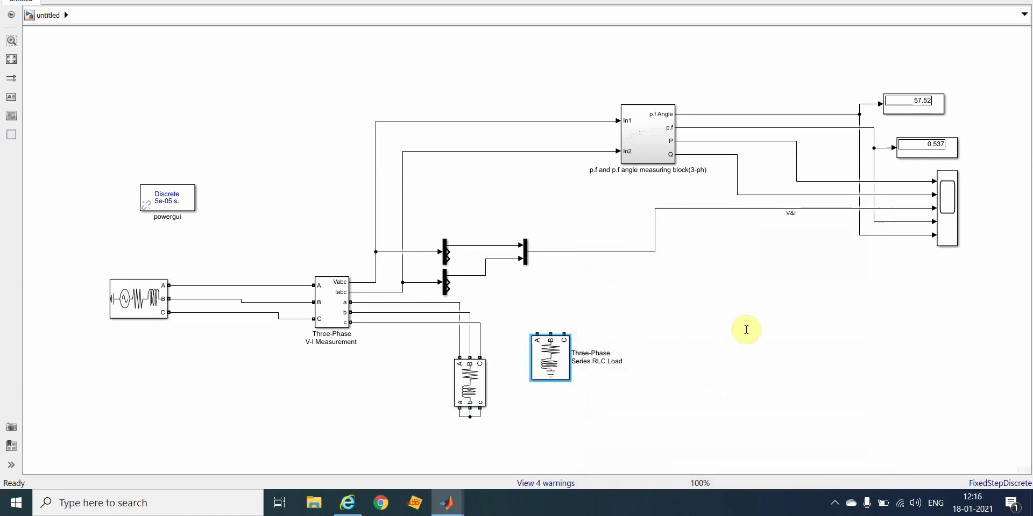
Place a copy of the Three-Phase Series RLC Branch in empty canvas below the subsystem, and delete the connected original with its neutral-point wires
click(454, 377)
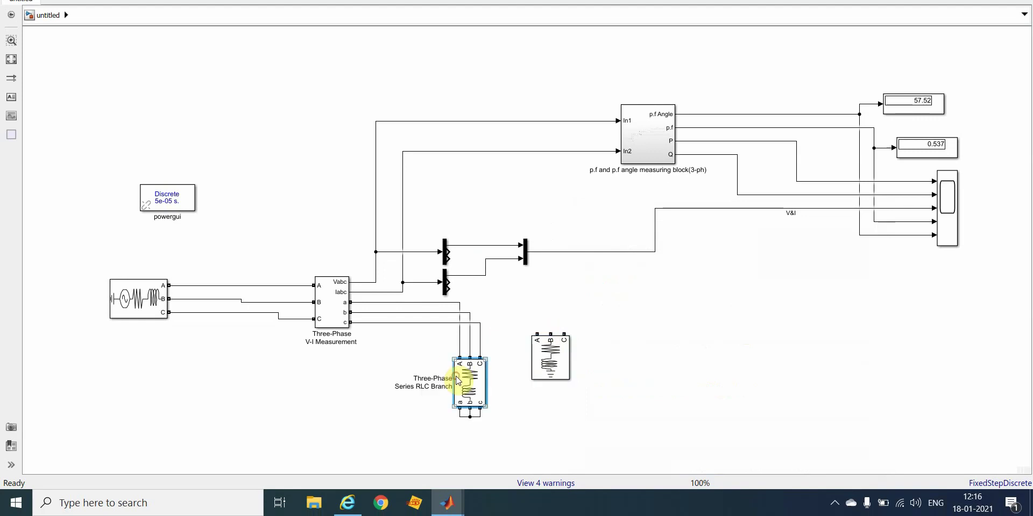
drag(457, 380, 721, 324)
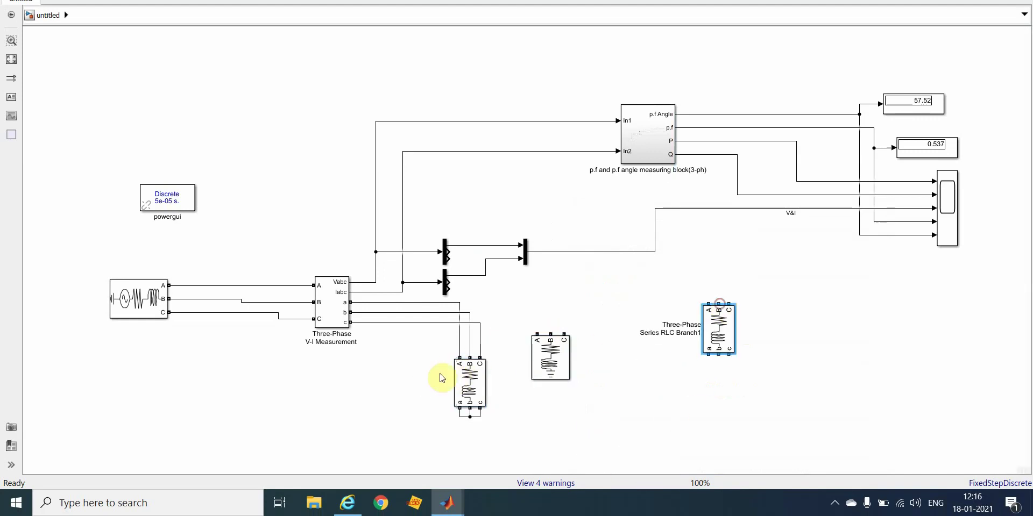
click(471, 388)
key(Delete)
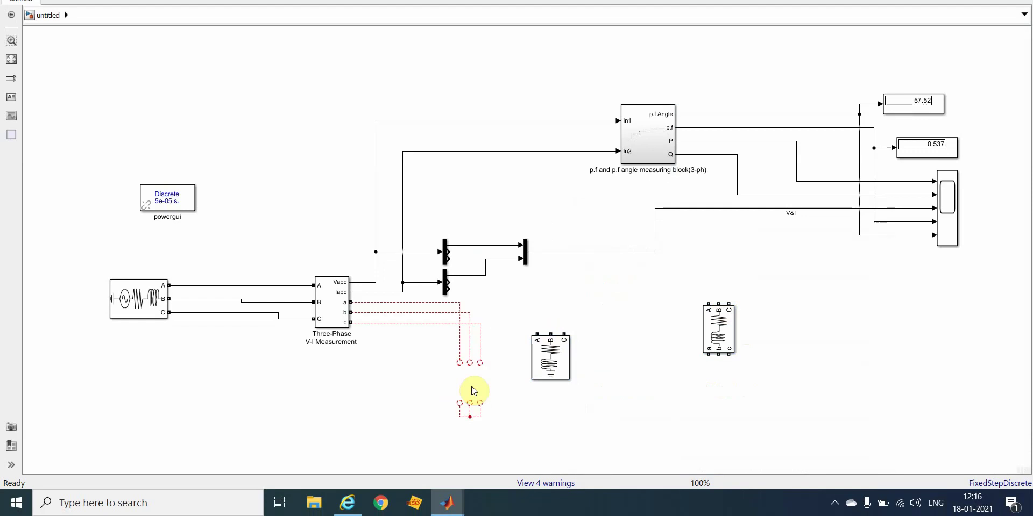
drag(437, 390, 537, 434)
key(Delete)
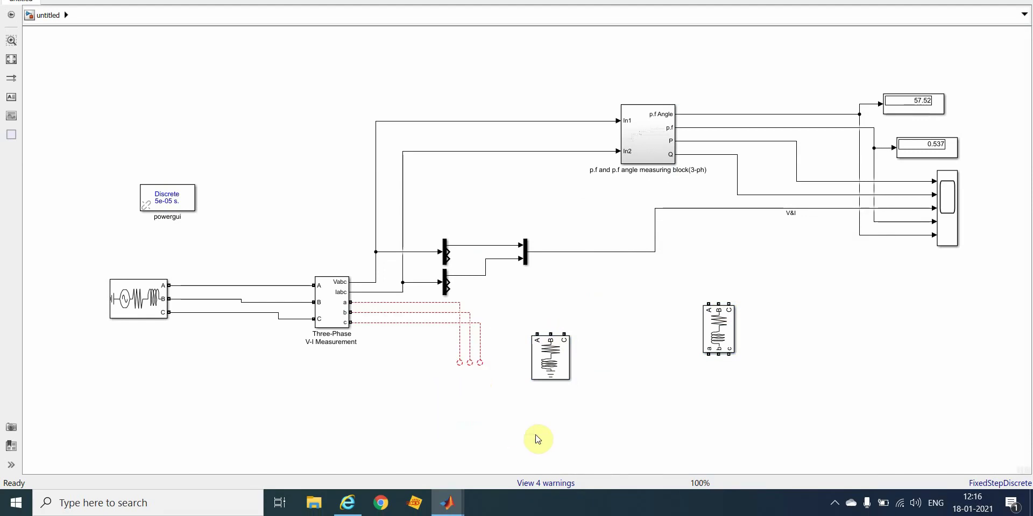
Move the Three-Phase Series RLC Load under the loose wires and connect it to outputs a, b and c of the V-I Measurement block
click(564, 376)
mouse_move(482, 391)
mouse_down()
mouse_move(461, 395)
mouse_move(477, 393)
mouse_move(476, 407)
mouse_up()
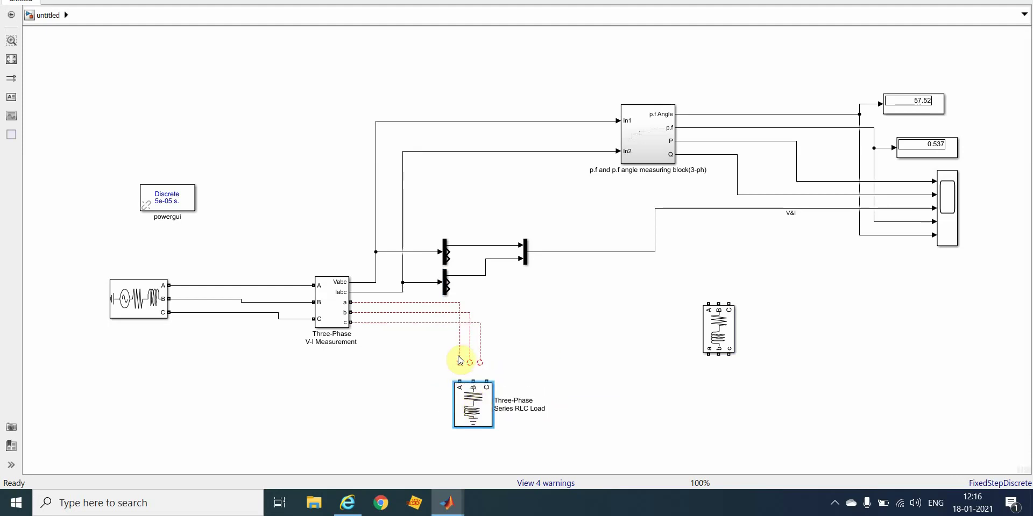
drag(460, 359, 487, 381)
click(539, 392)
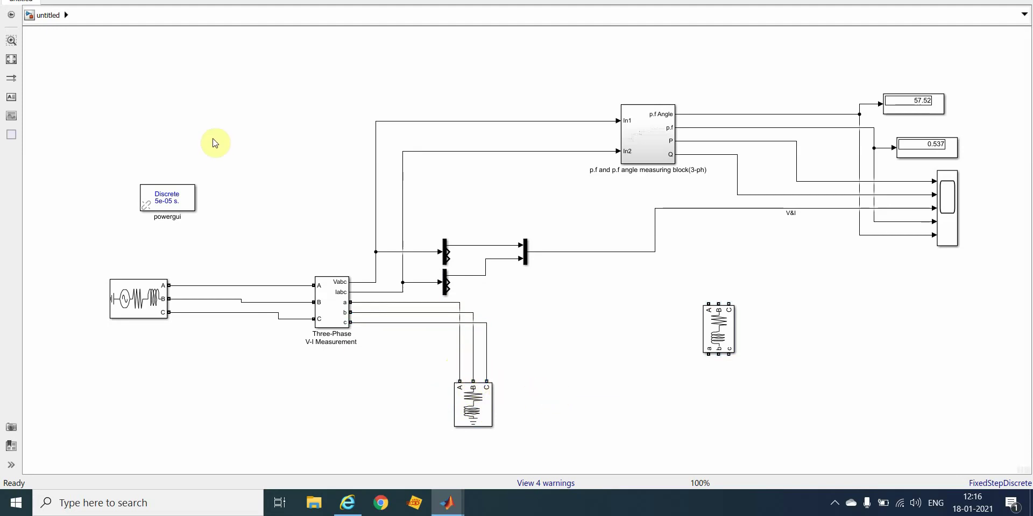
Run the simulation with the RLC Load and examine the p.f Angle and p.f values on the Displays
click(271, 47)
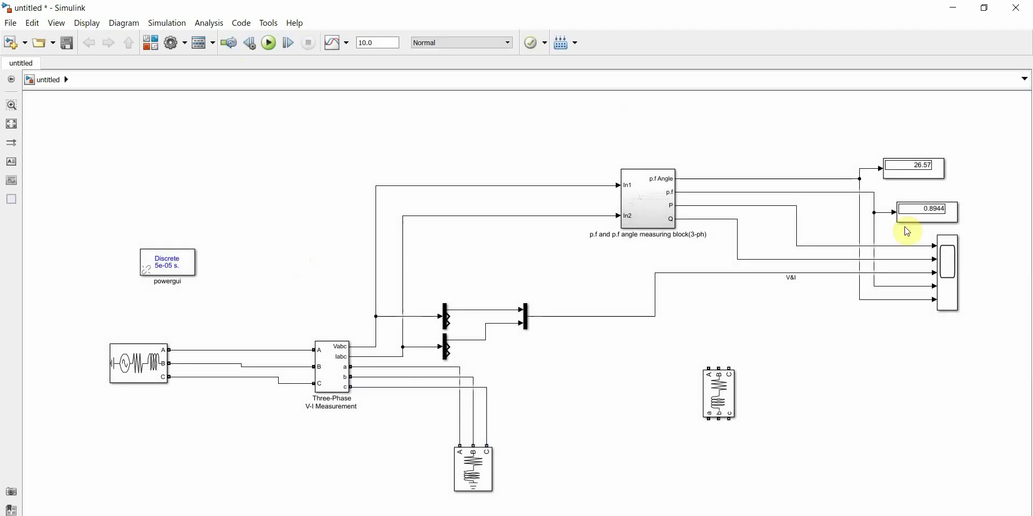
click(950, 284)
click(922, 188)
click(921, 167)
click(926, 217)
click(951, 266)
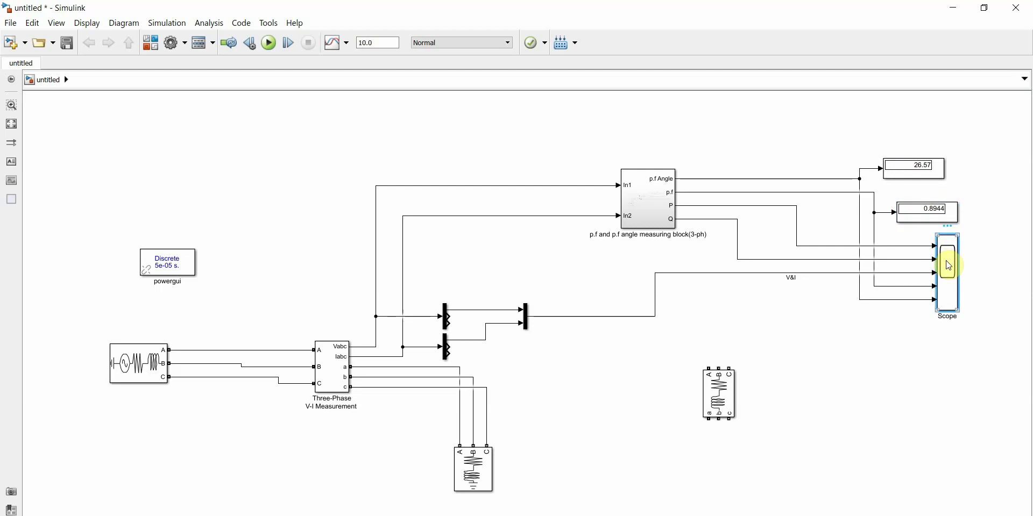
Open the Scope, fit both axes of the plots to the data, examine the P, Q, V&I, p.f and p.f Angle curves, and close it
double_click(950, 266)
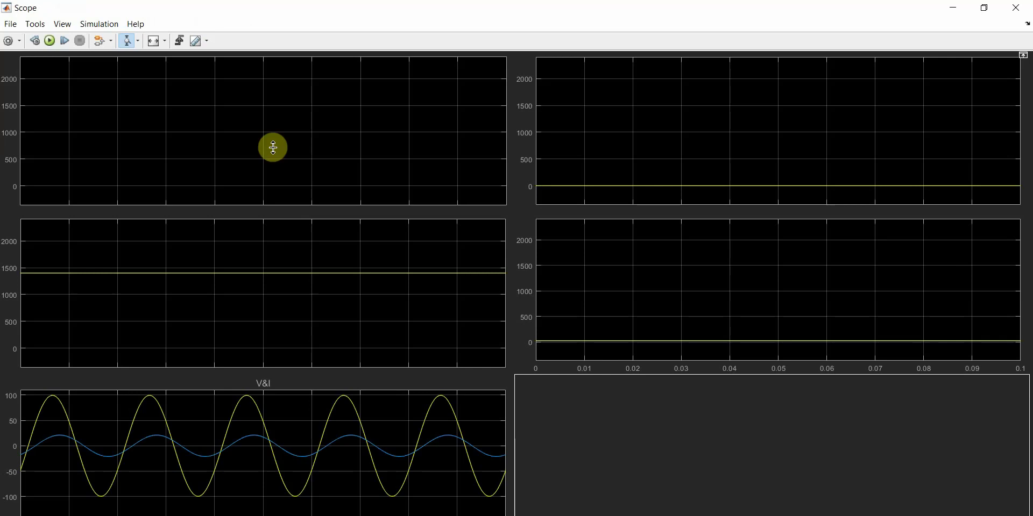
click(164, 44)
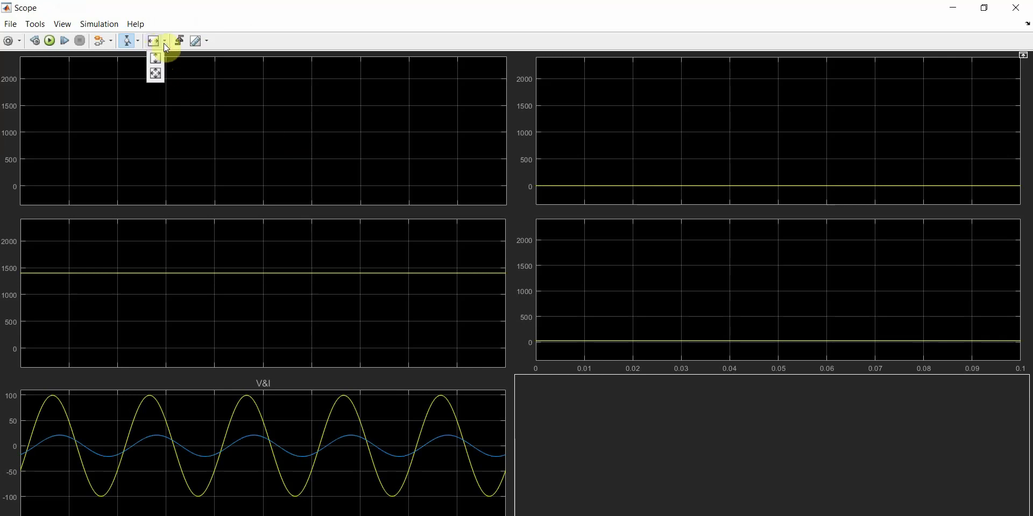
click(156, 70)
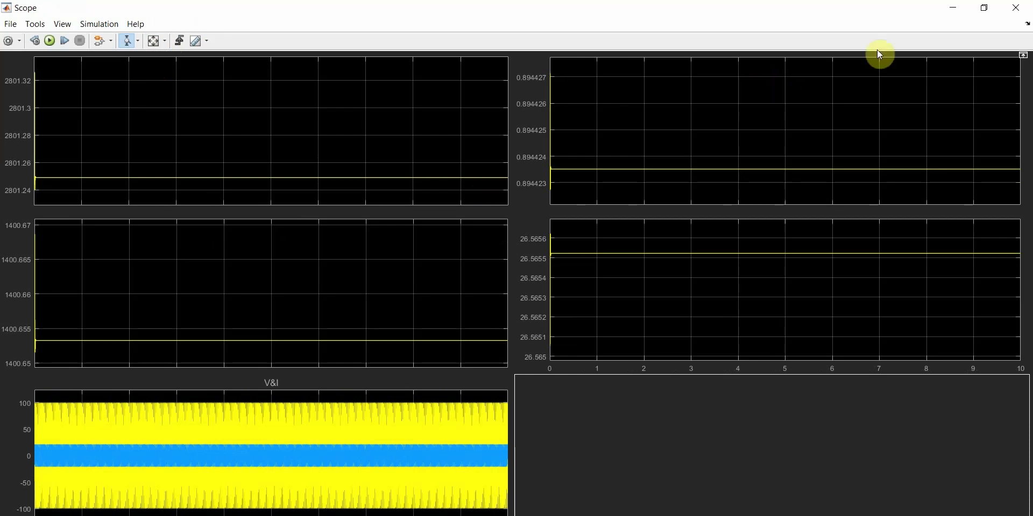
click(1016, 7)
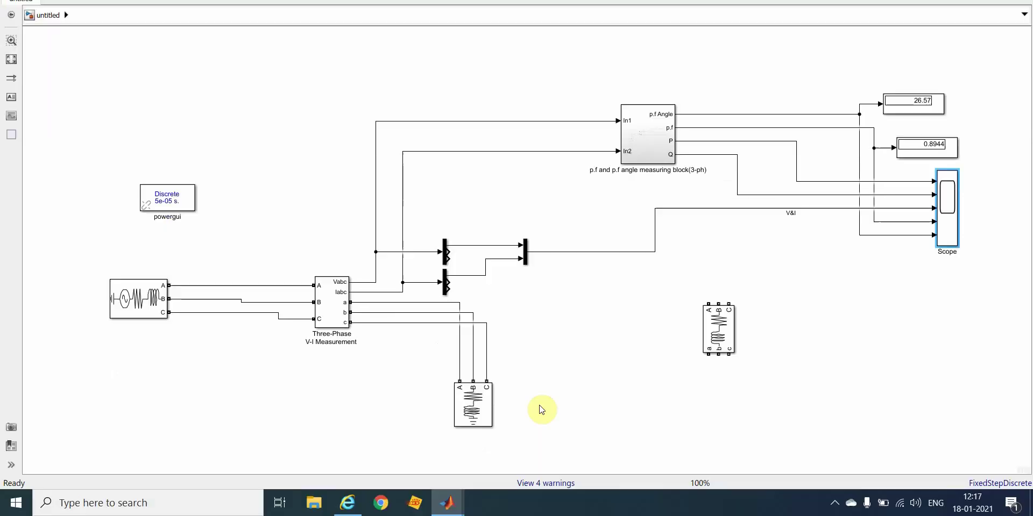
Set the Three-Phase Series RLC Load's inductive reactive power QL to 10e3 and rerun the simulation
click(477, 465)
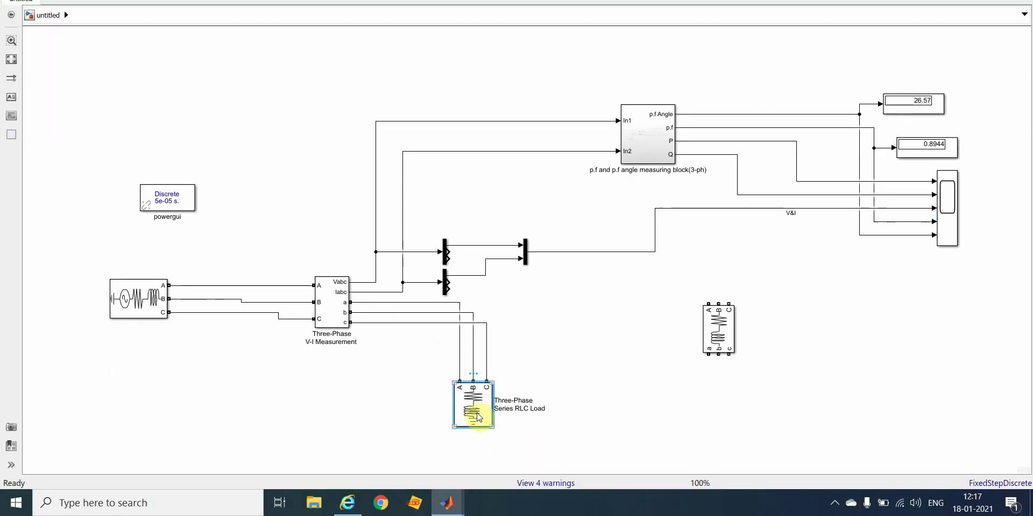
double_click(477, 417)
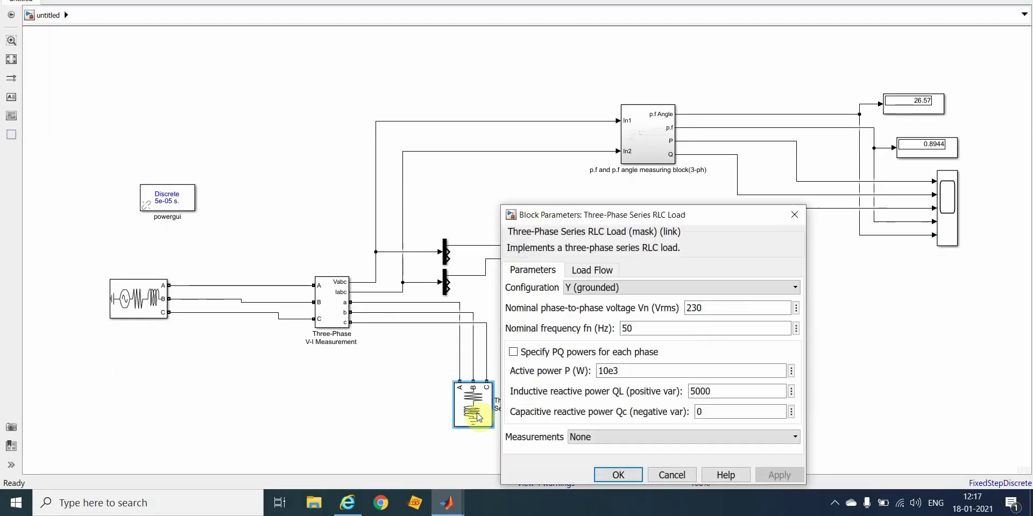
double_click(728, 396)
text(4)
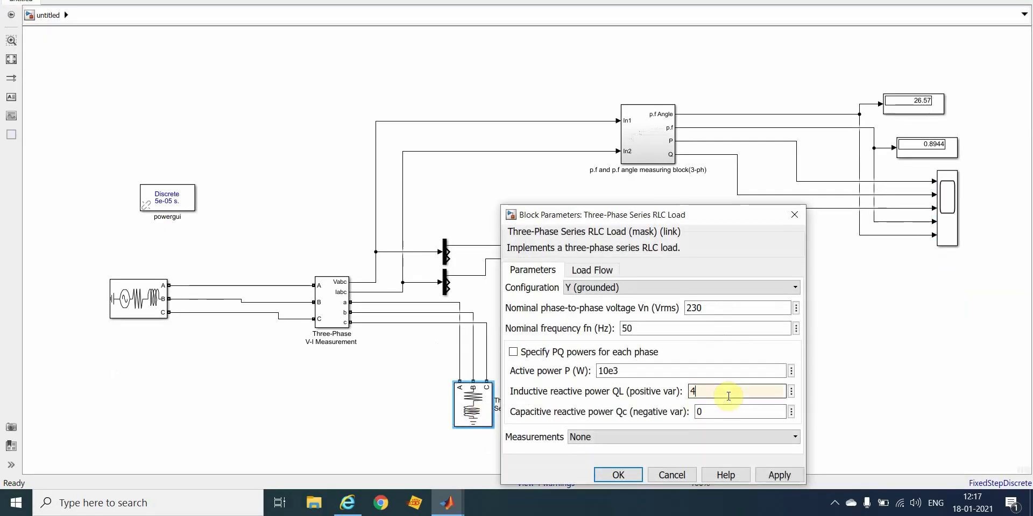
key(BackSpace)
text(10)
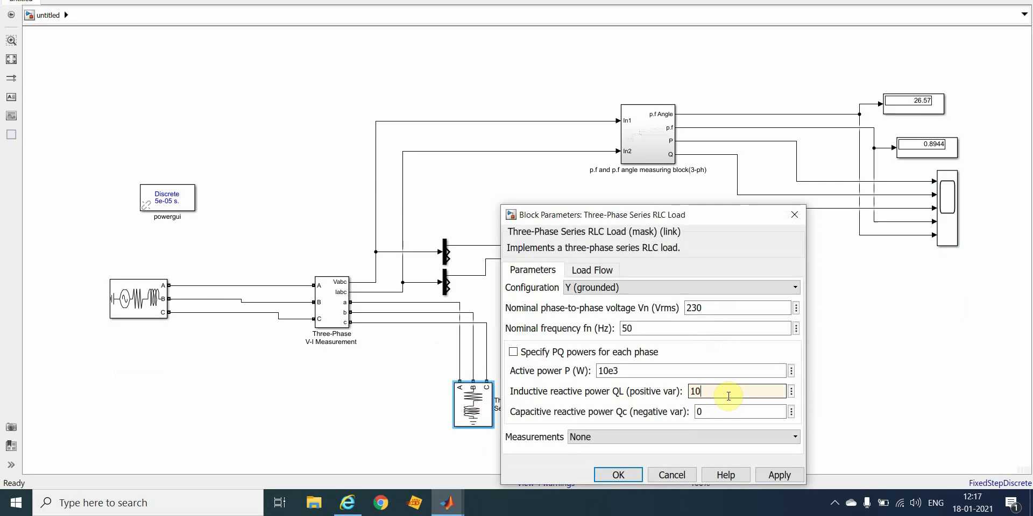
text(e3)
key(Return)
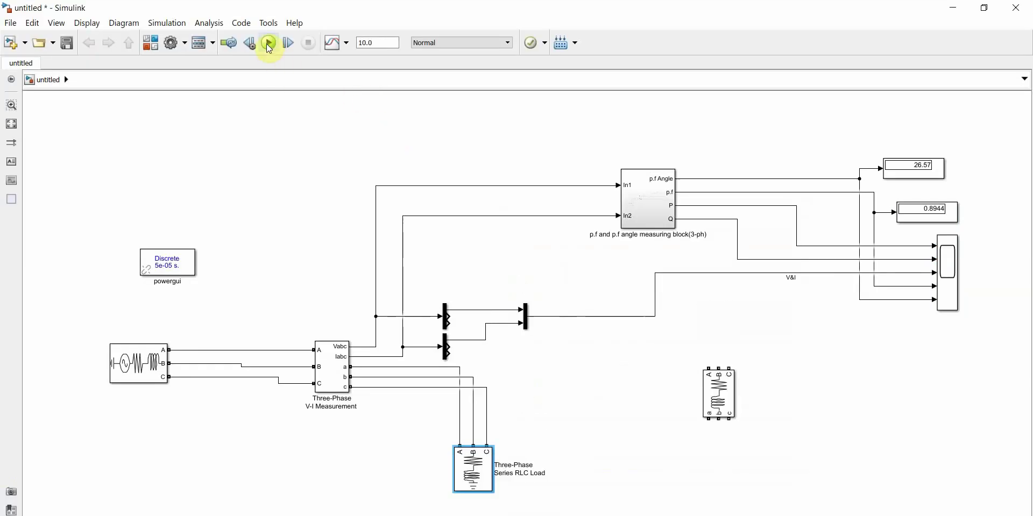
click(269, 43)
click(846, 344)
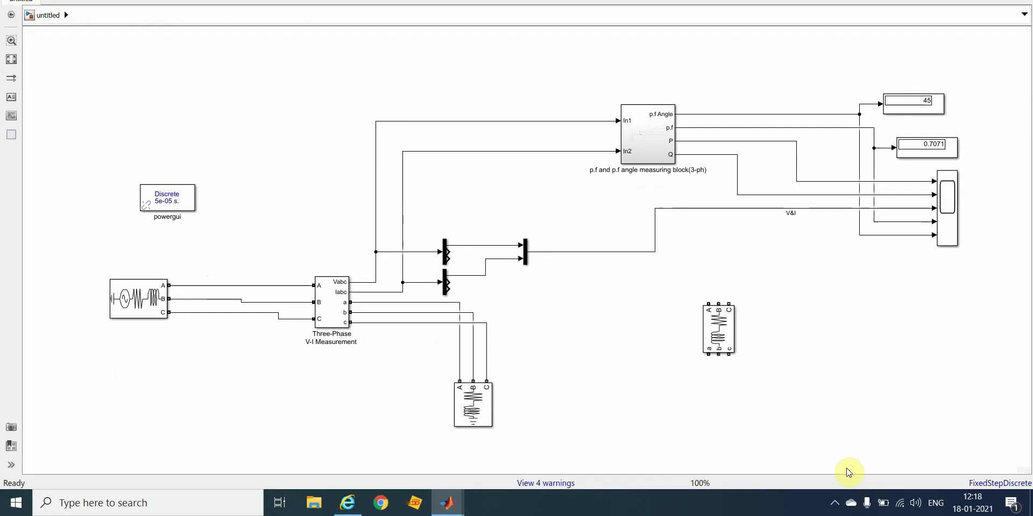
click(834, 503)
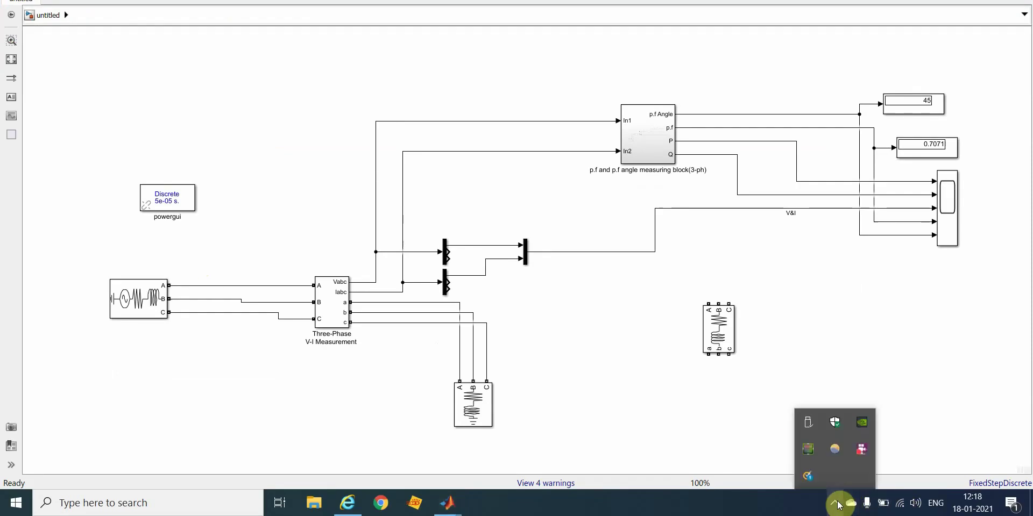